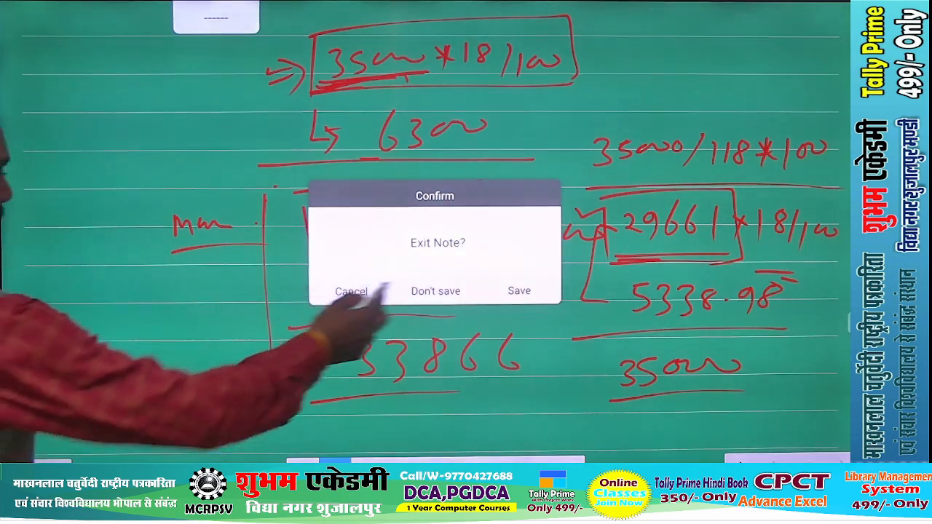
Step: Exit the whiteboard note without saving it and switch to TallyPrime
click(435, 290)
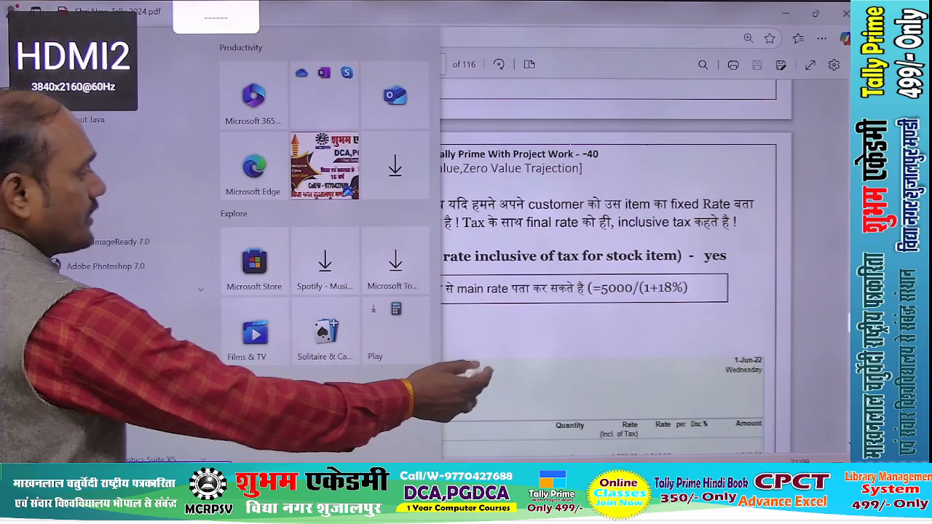
click(474, 375)
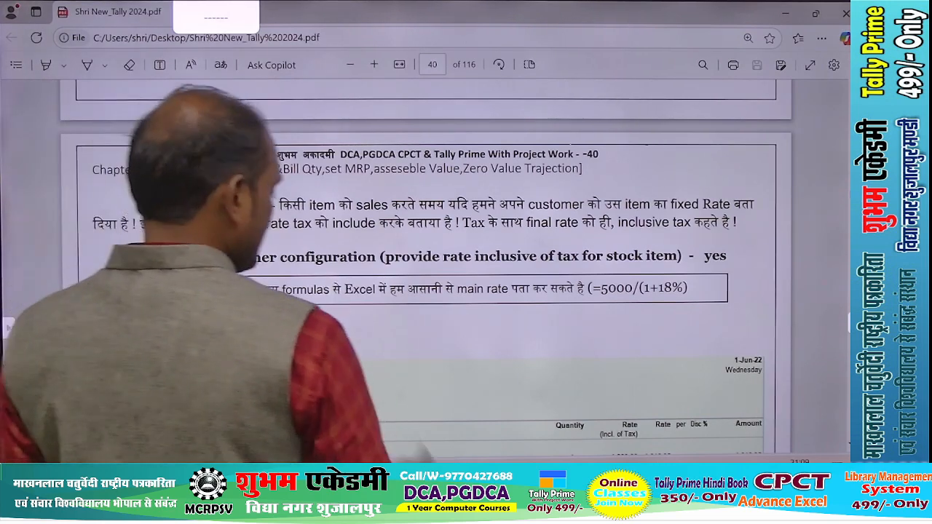
key(alt+Tab)
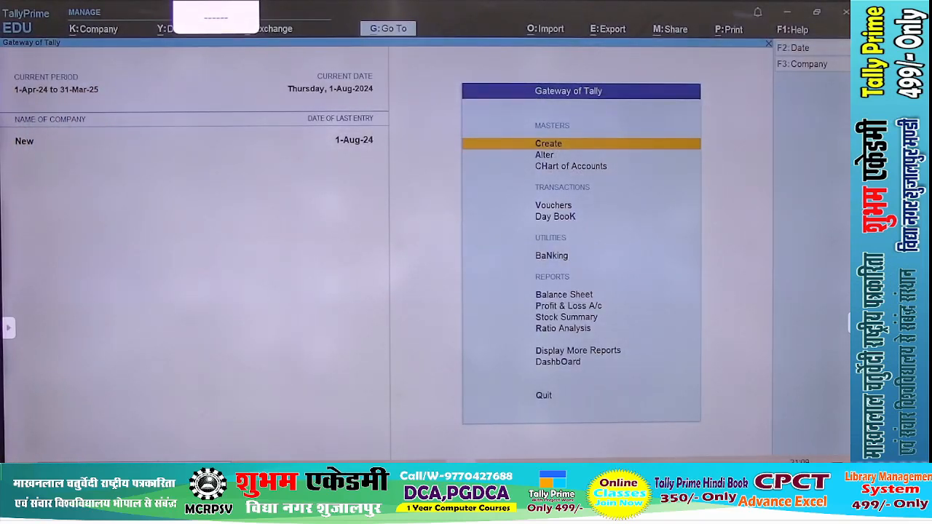
key(F3)
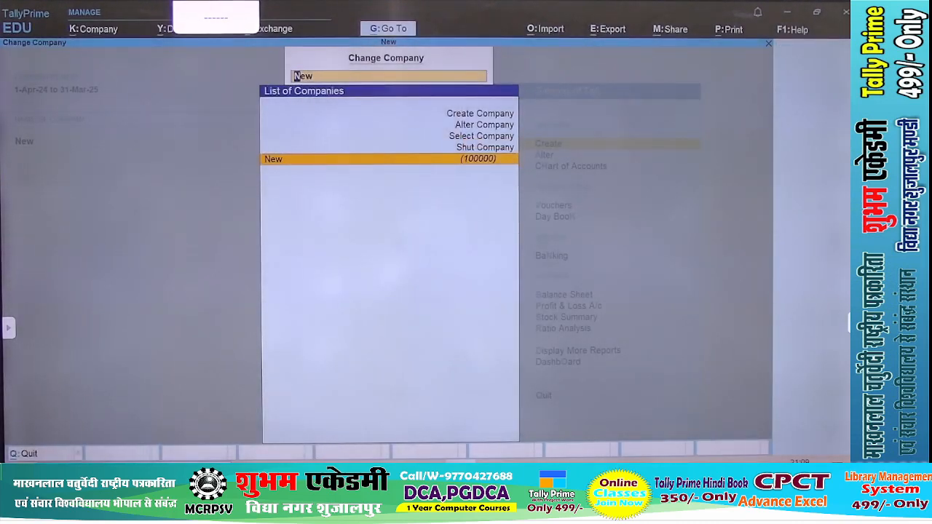
key(Up)
key(Up)
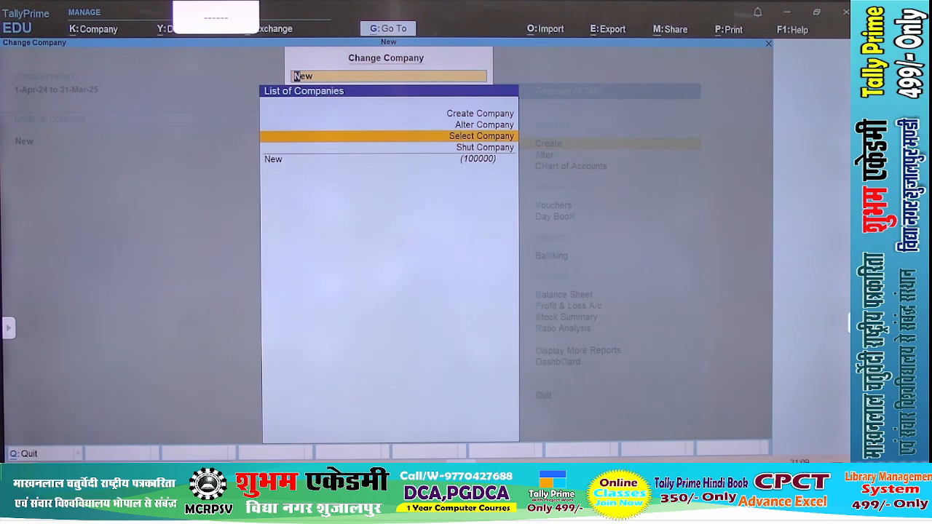
key(Return)
key(Return)
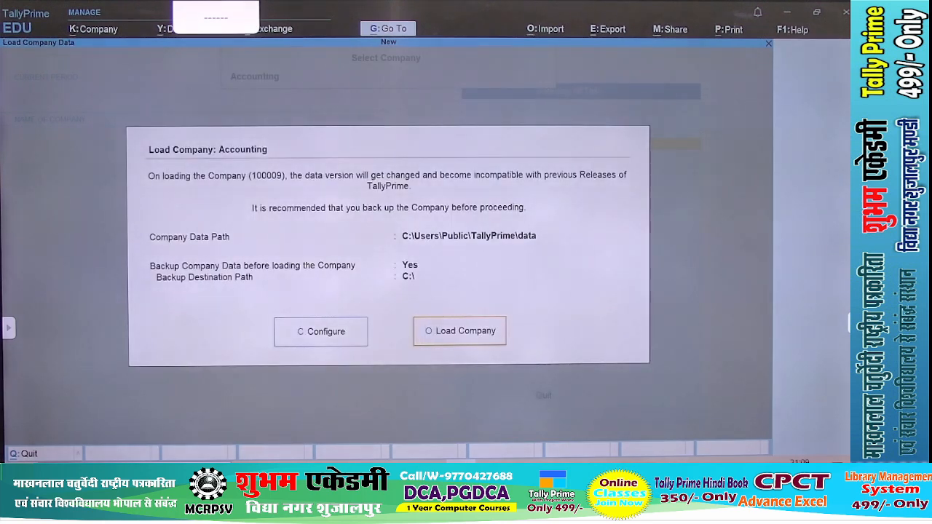
key(Return)
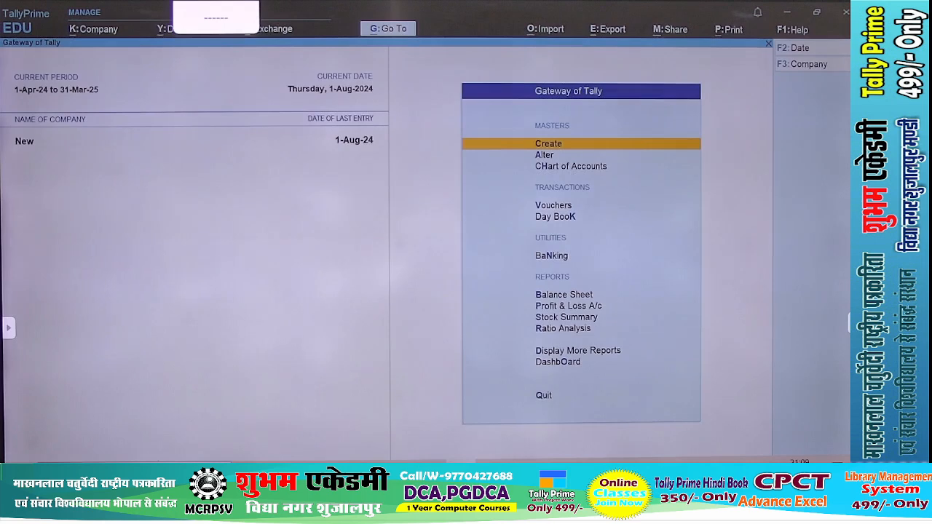
Step: Load the Online Tally company from the list of companies in the data folder
key(F3)
key(Up)
key(Up)
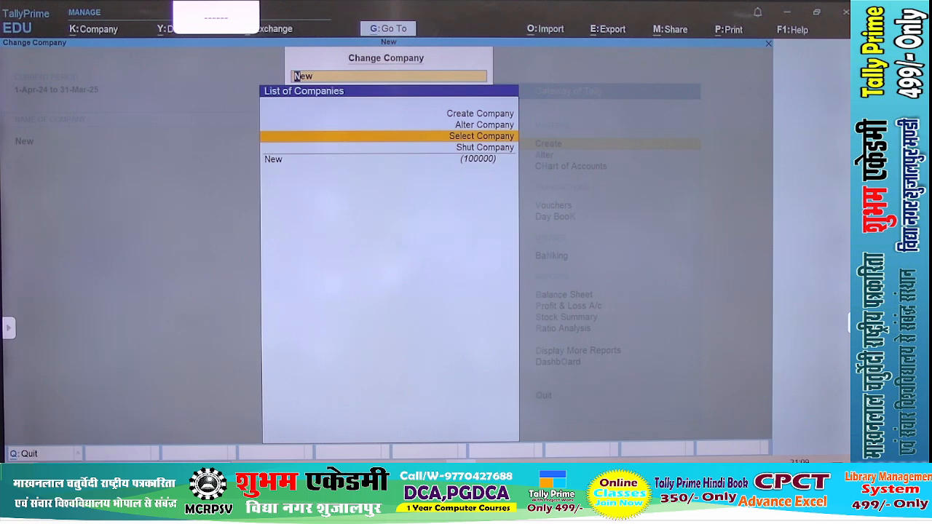
key(Return)
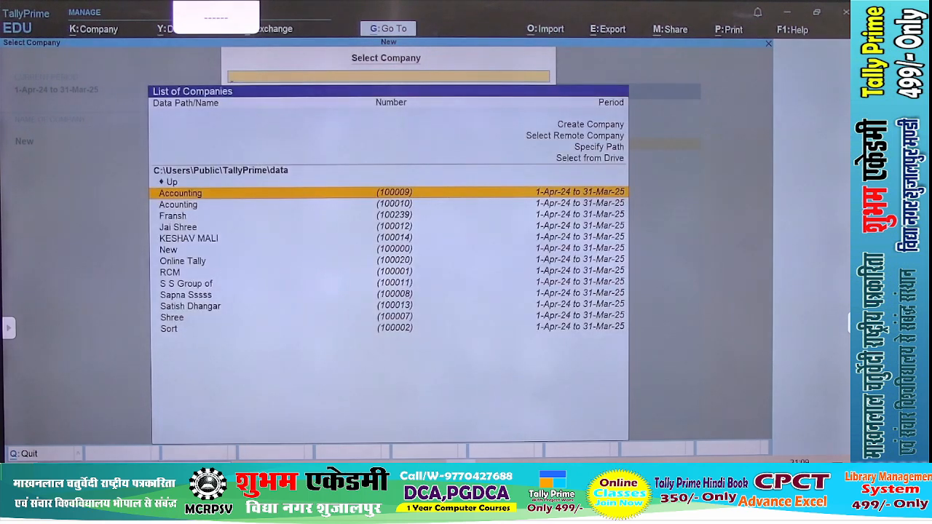
key(Down)
key(Down)
key(Down)
key(Down)
key(Down)
key(Down)
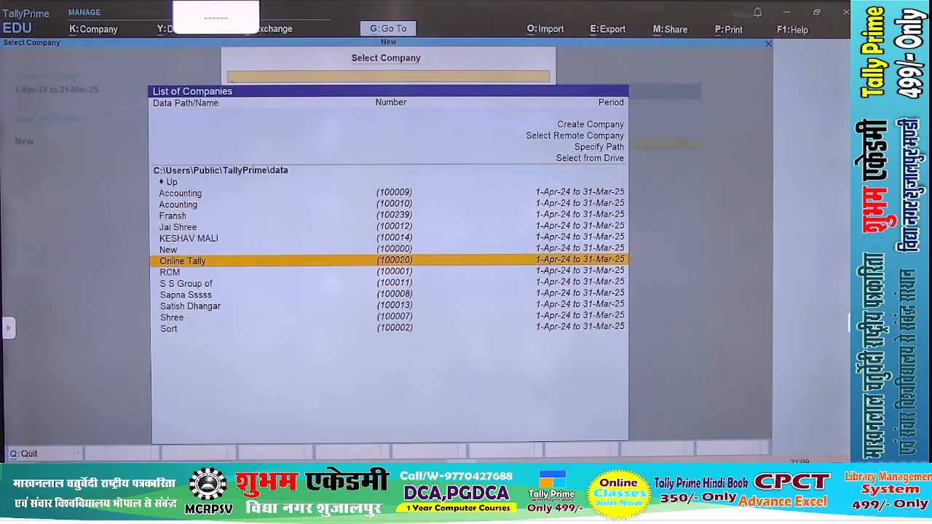
key(Return)
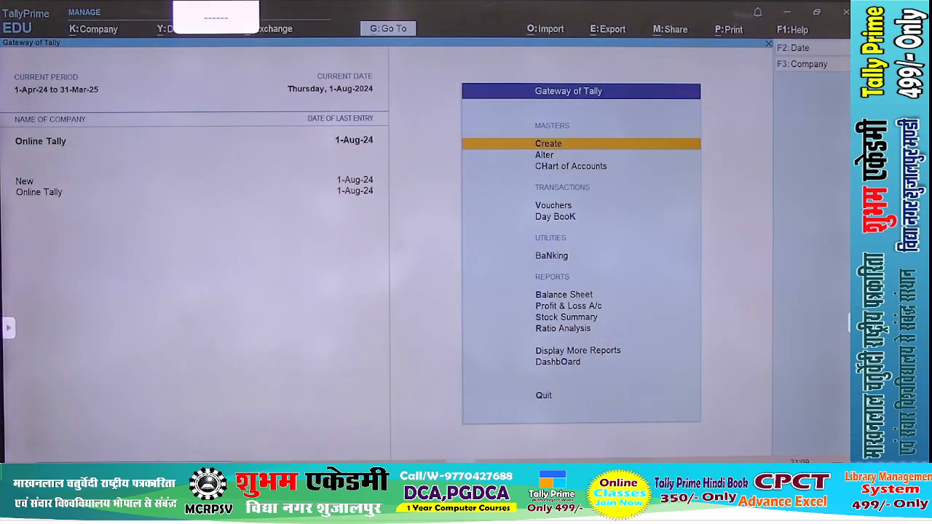
Step: Start a new Sales voucher with the voucher class Not Applicable
key(v)
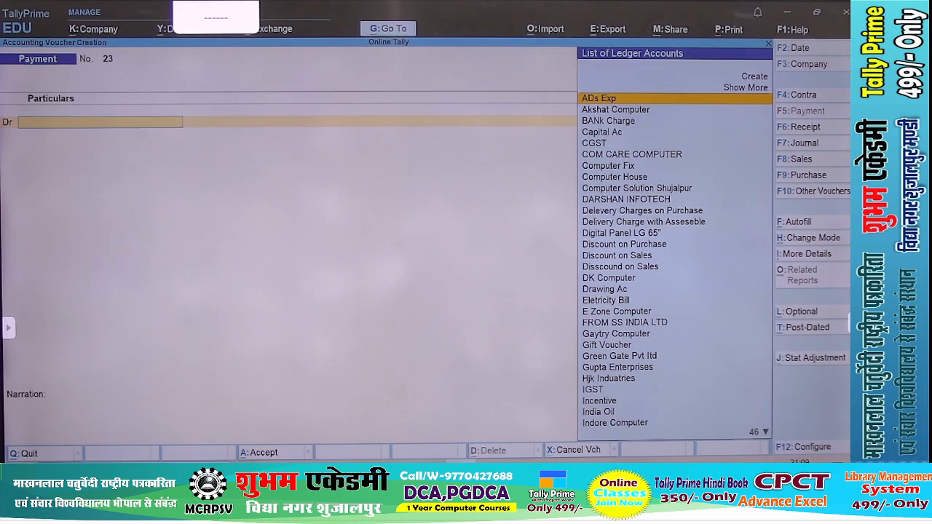
key(F8)
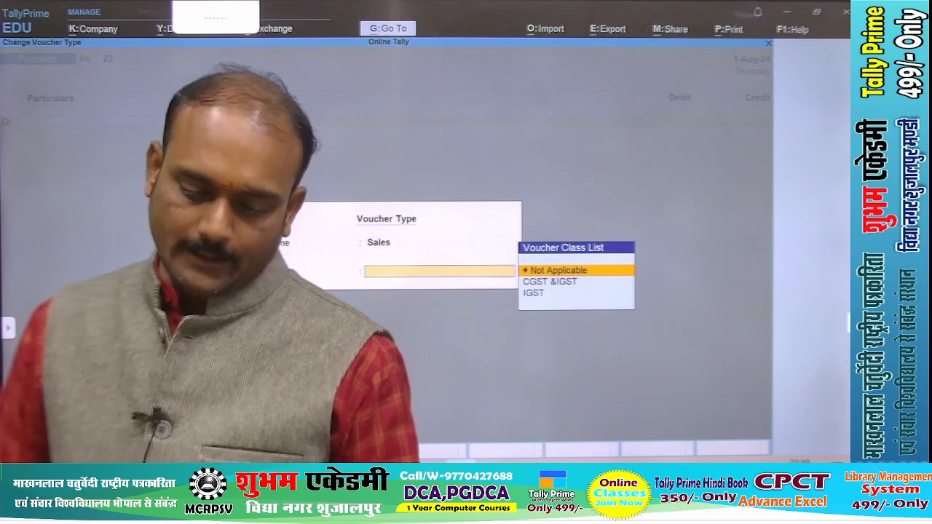
key(Return)
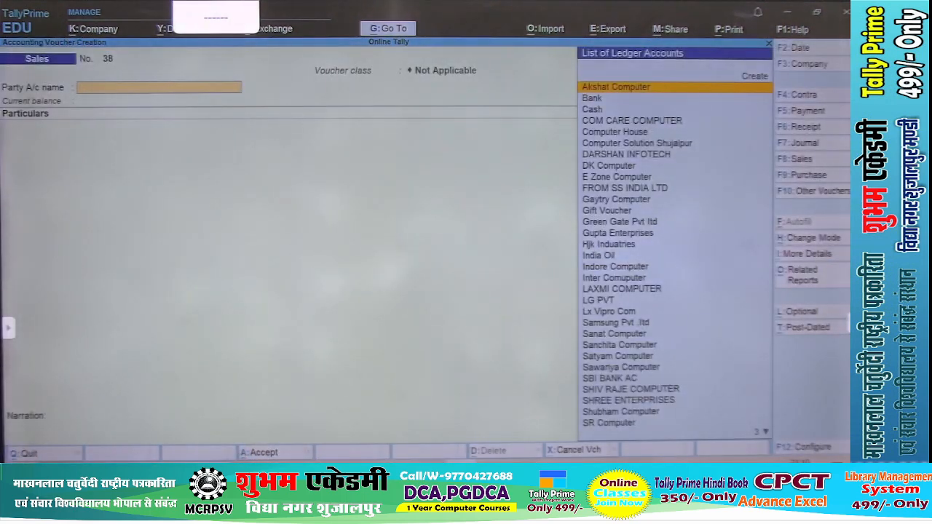
Step: Switch to the Shri New_Tally 2024 PDF, examine example 81 on the cash sale of speakers including GST, and return to TallyPrime
key(alt+Tab)
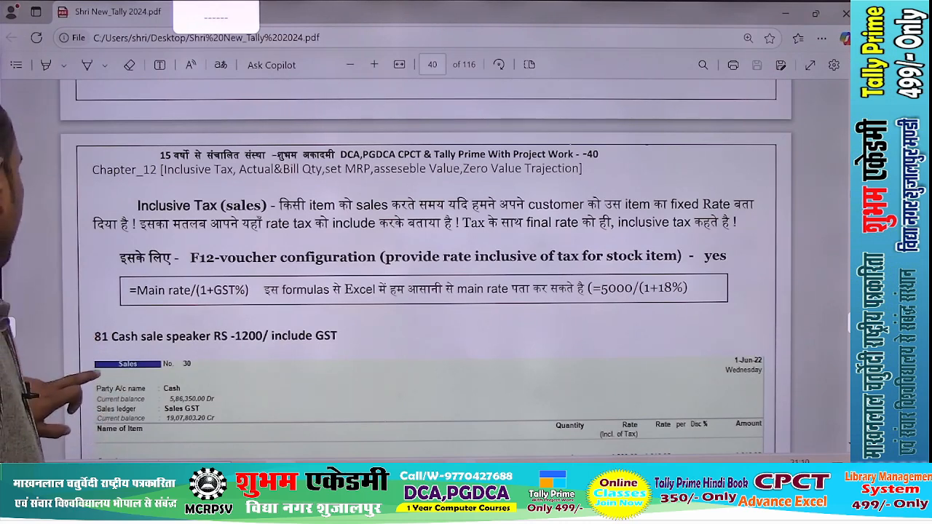
scroll(426, 269, down, 1)
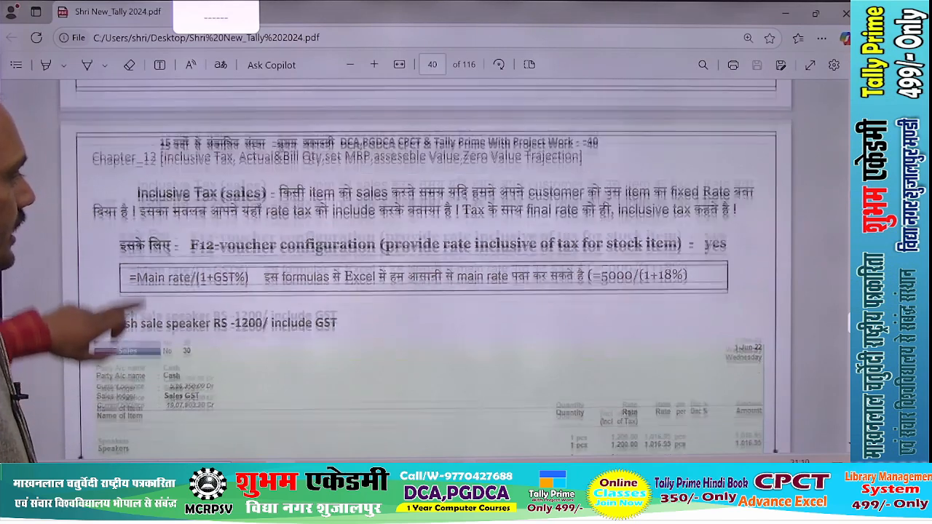
scroll(426, 270, down, 3)
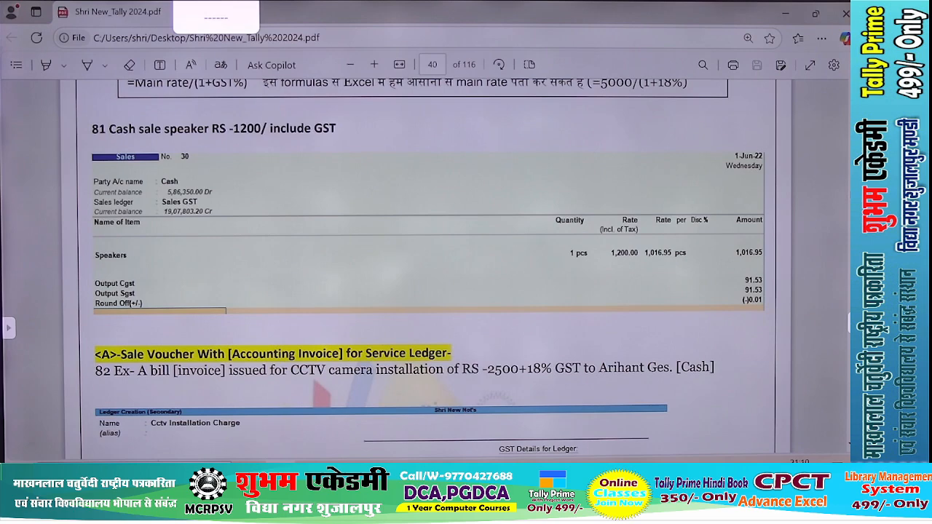
key(alt+Tab)
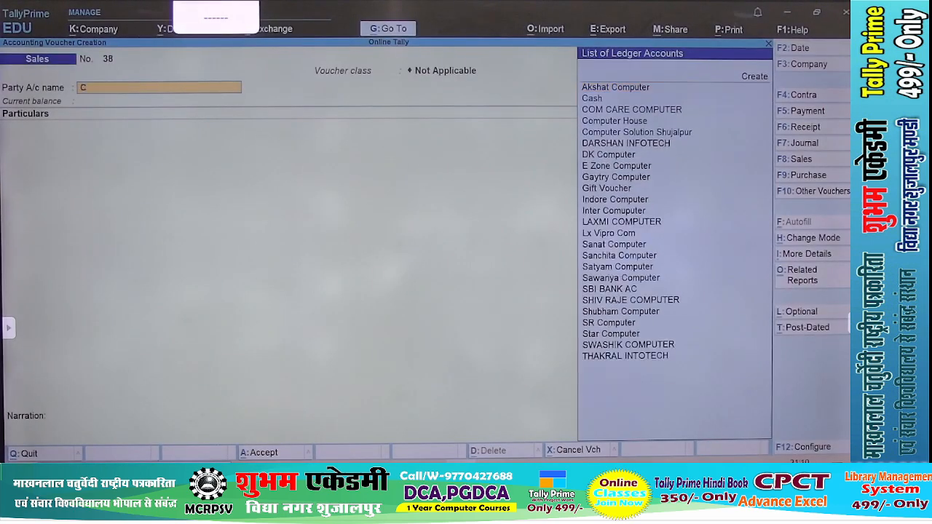
Step: Choose Cash as the party account and accept the dispatch and party details without changes
text(Ca)
key(Return)
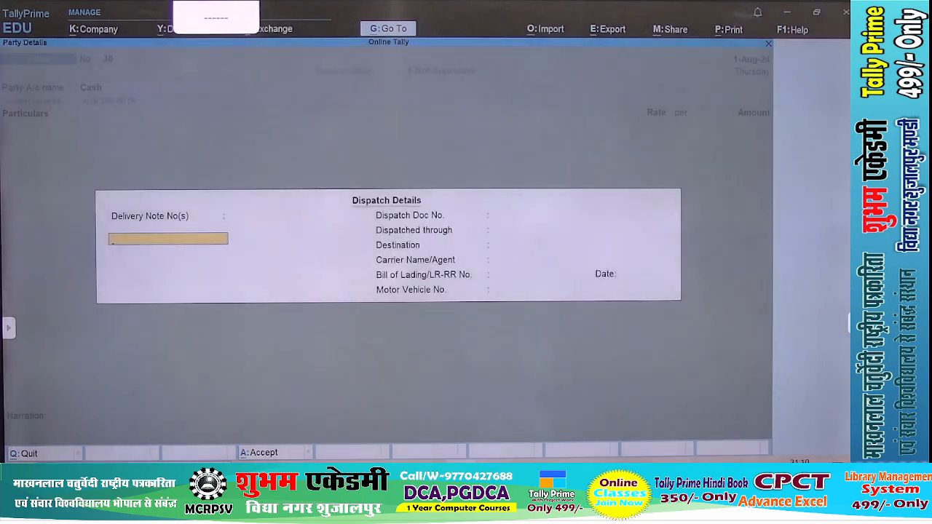
key(ctrl+a)
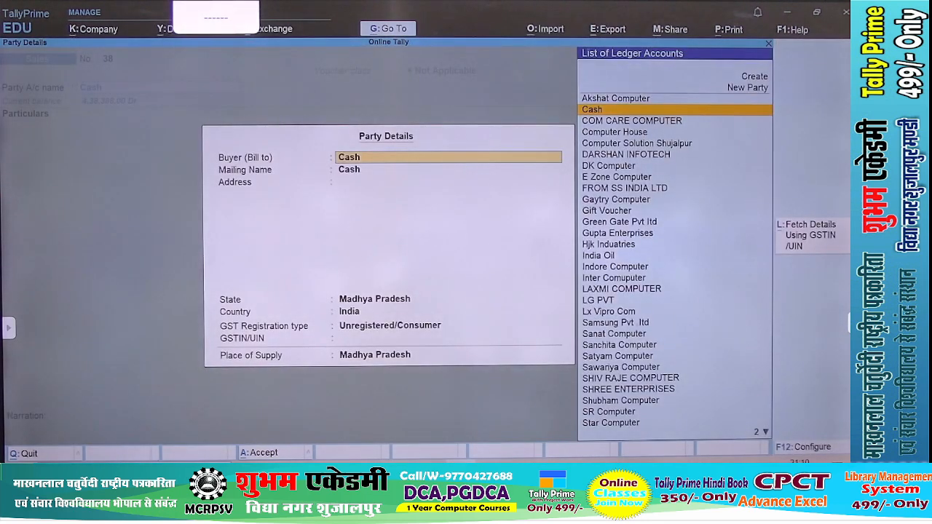
key(ctrl+a)
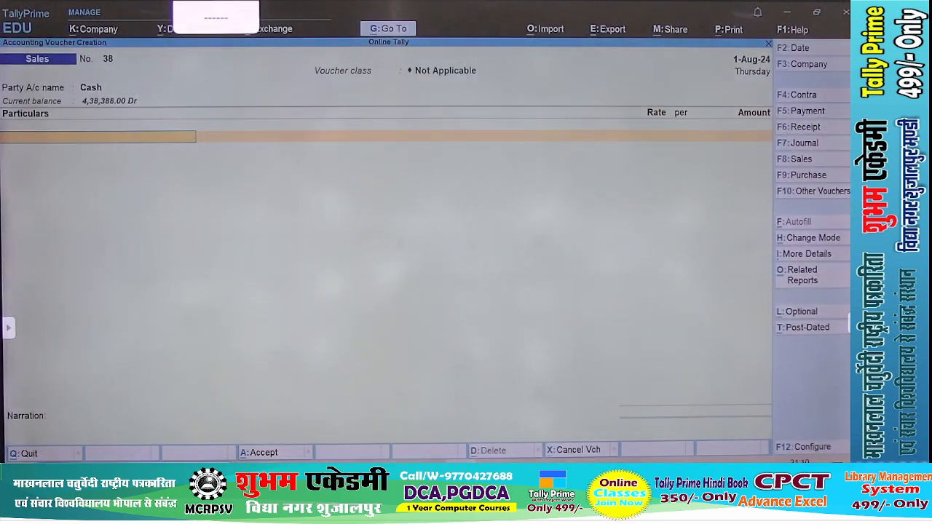
Step: Change the sales voucher's mode to Item Invoice
key(ctrl+h)
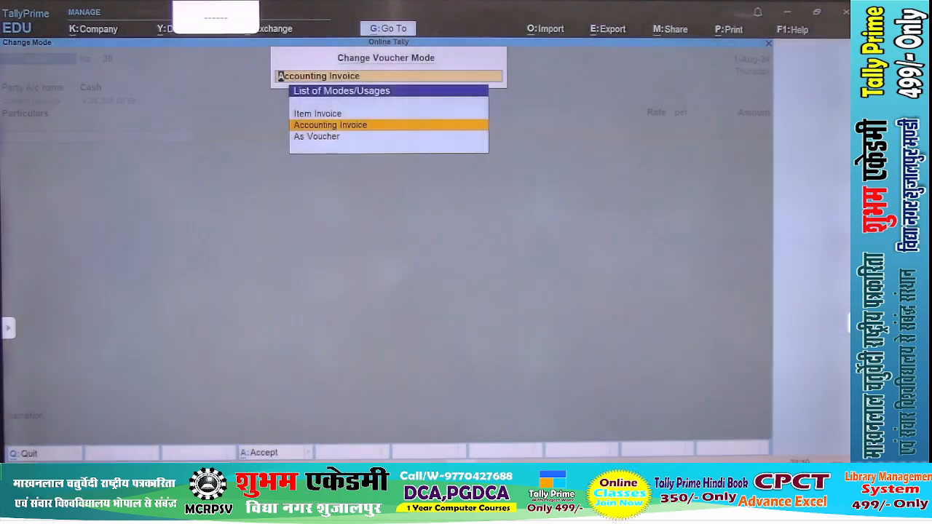
key(Up)
key(Return)
Step: Keep Cash as the buyer with blank dispatch details and Madhya Pradesh as place of supply, and choose Sales Ac as the sales ledger
key(Return)
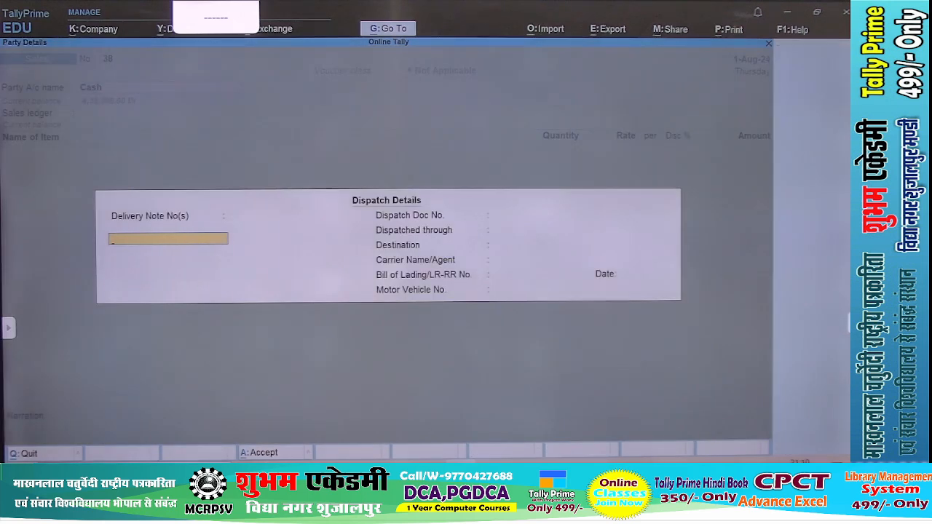
key(Return)
key(Return)
key(Return)
key(Return)
key(Return)
key(Return)
key(Return)
key(Return)
key(Return)
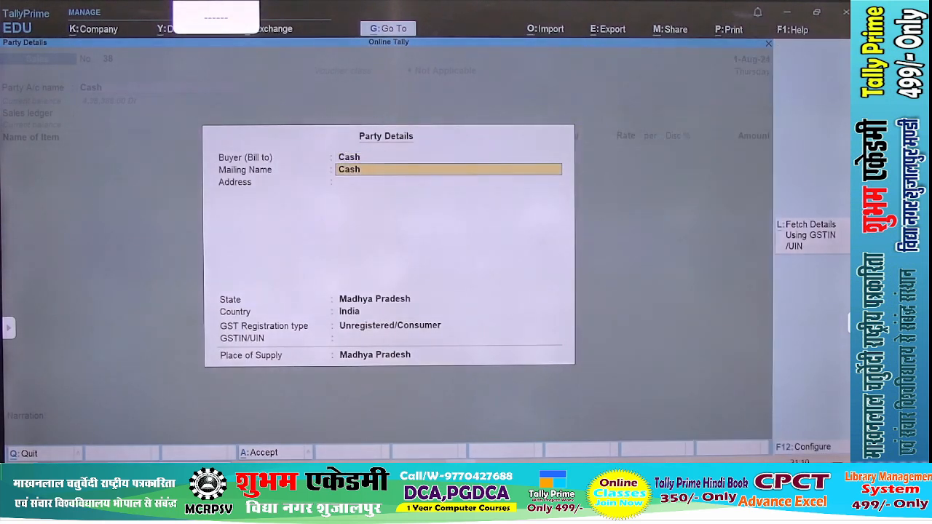
key(Return)
key(Return)
key(Return)
key(Return)
key(Return)
key(Return)
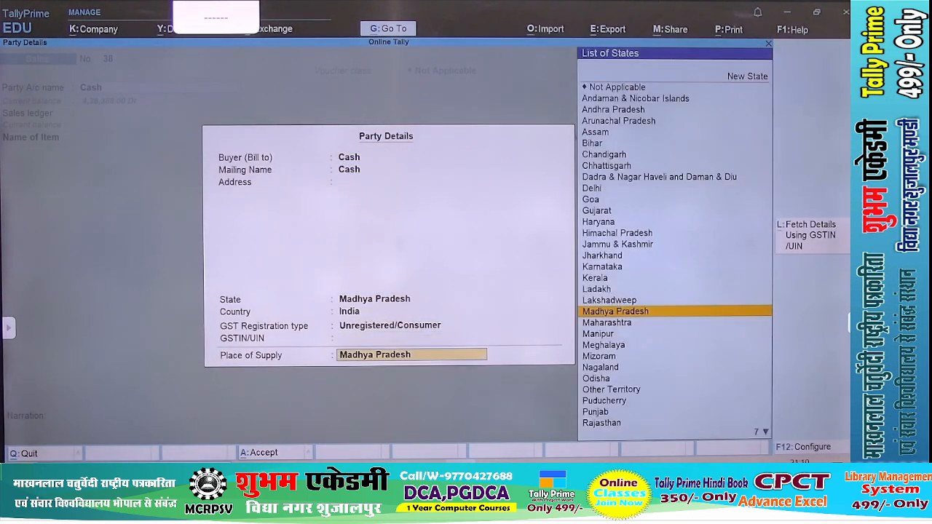
key(Return)
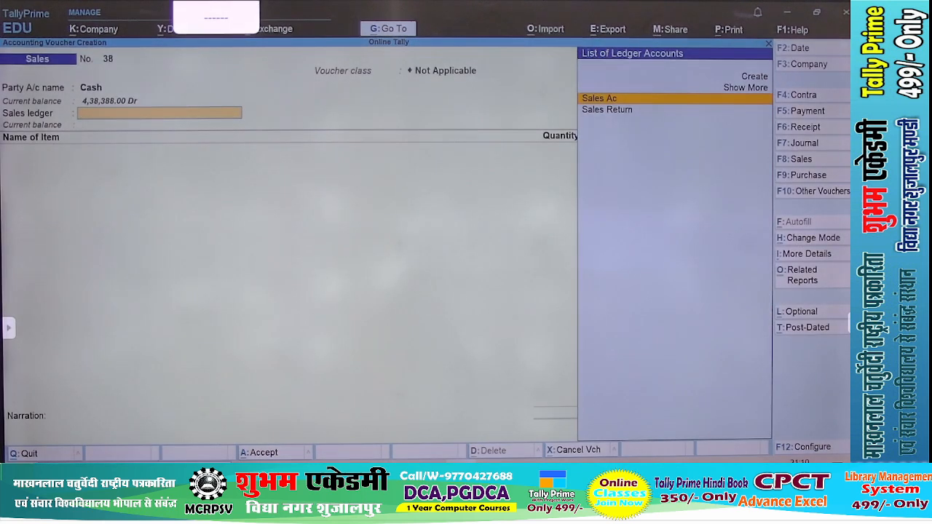
key(Return)
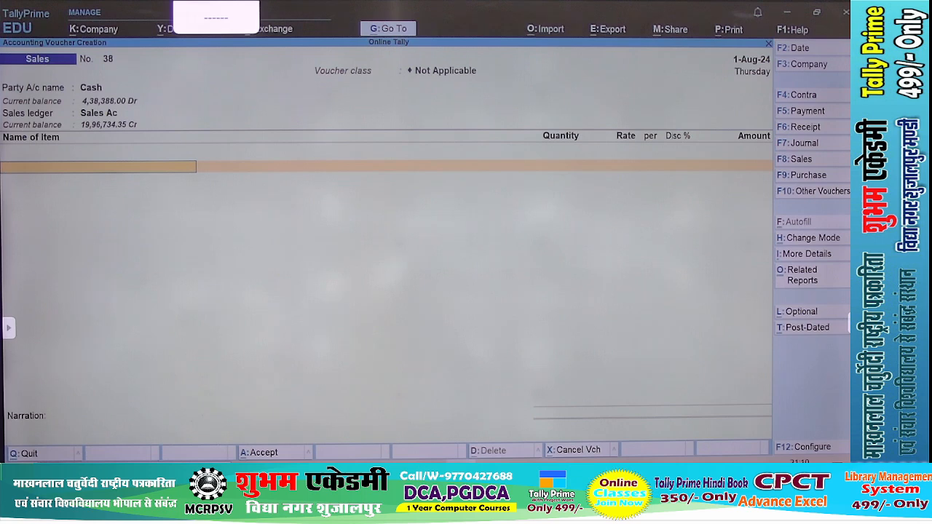
Step: Configure the sales voucher to provide rate inclusive of tax for stock items by setting that option to Yes
key(F12)
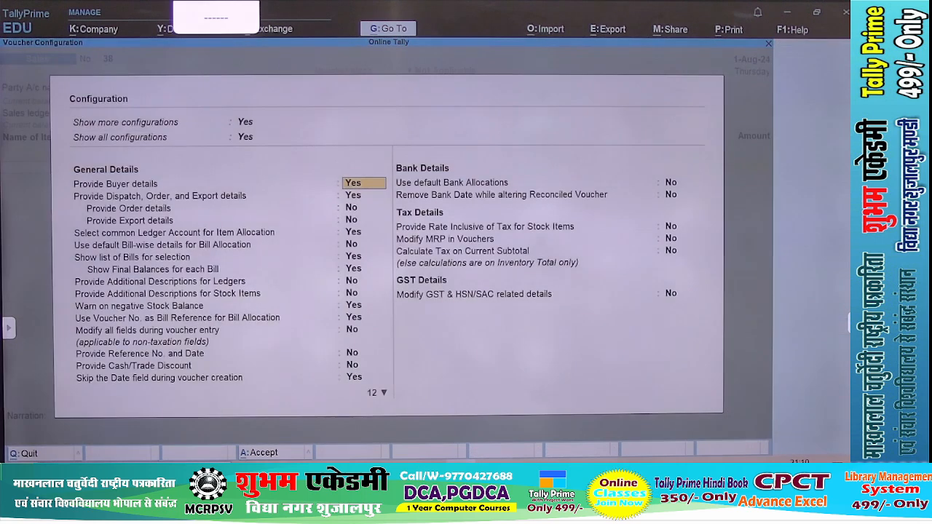
key(Down)
key(Down)
key(Down)
key(Down)
key(Down)
key(Down)
key(Down)
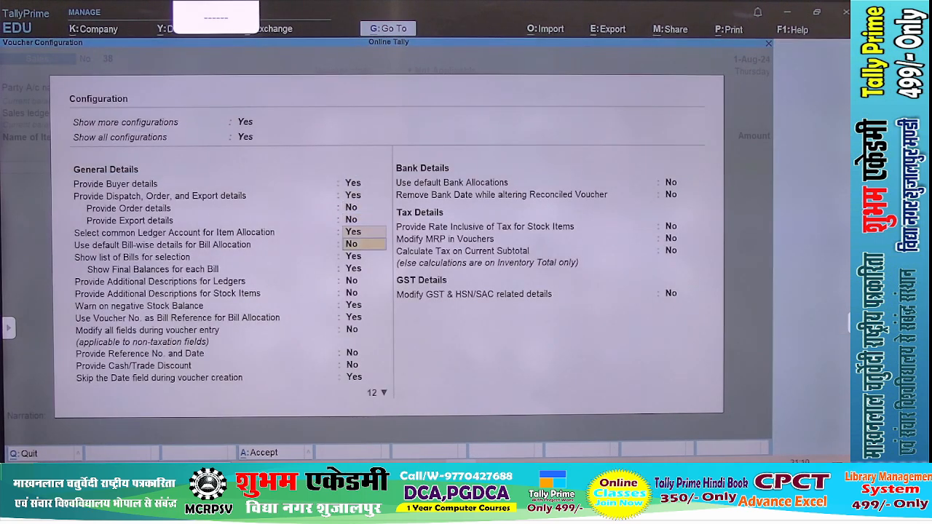
key(Down)
key(Down)
key(Down)
key(Down)
key(Down)
key(Down)
key(Down)
key(Down)
key(Down)
key(Down)
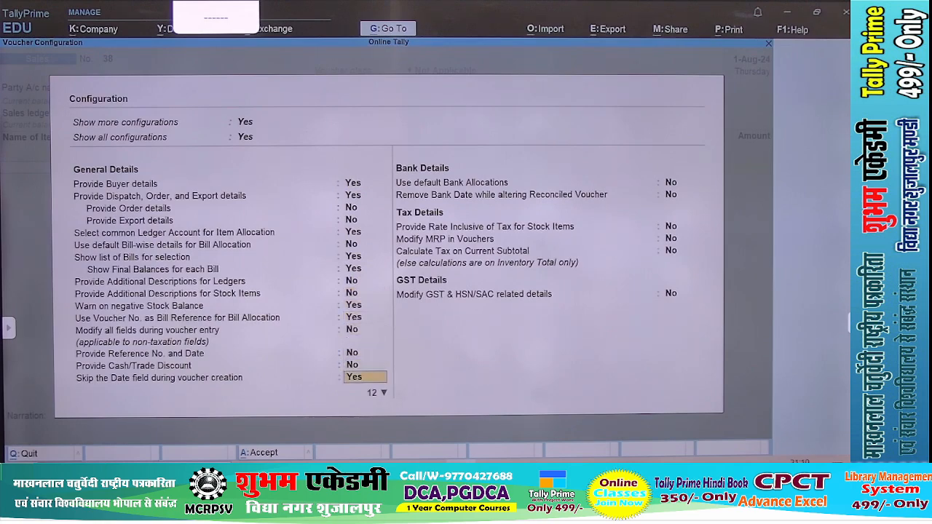
key(Down)
key(Down)
key(Down)
key(Down)
key(Down)
key(Down)
key(Down)
key(Down)
key(Down)
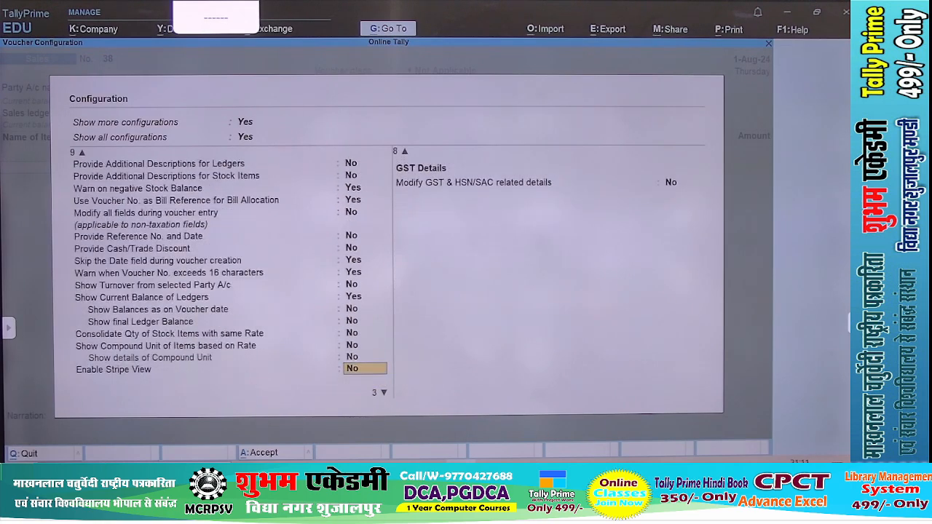
key(Down)
key(Down)
key(Down)
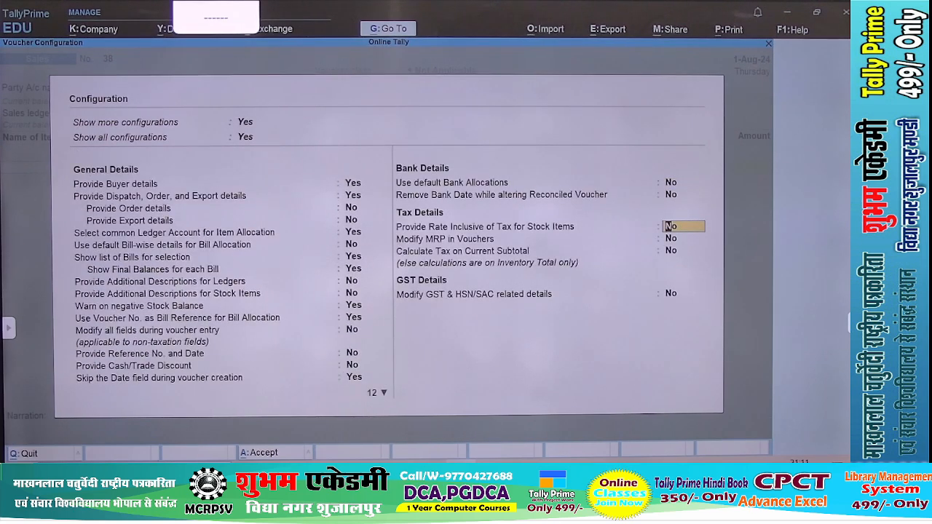
key(t)
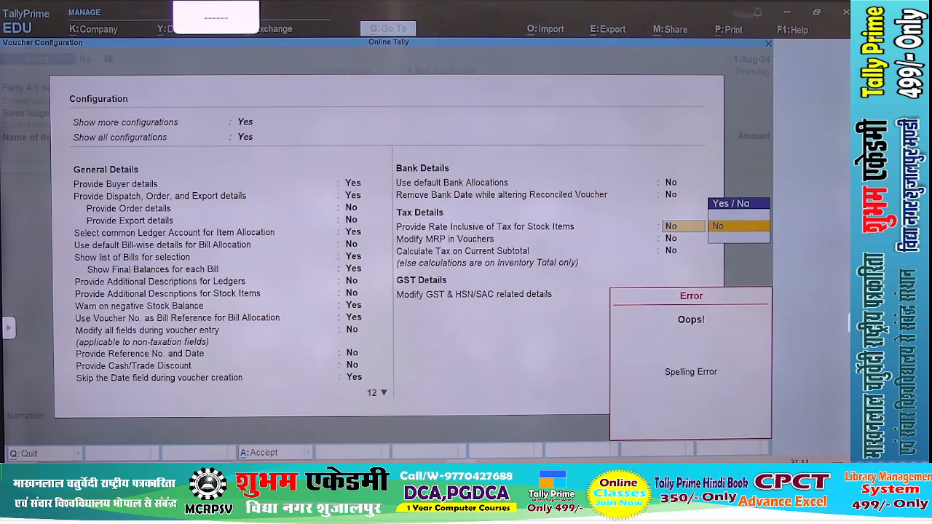
key(Return)
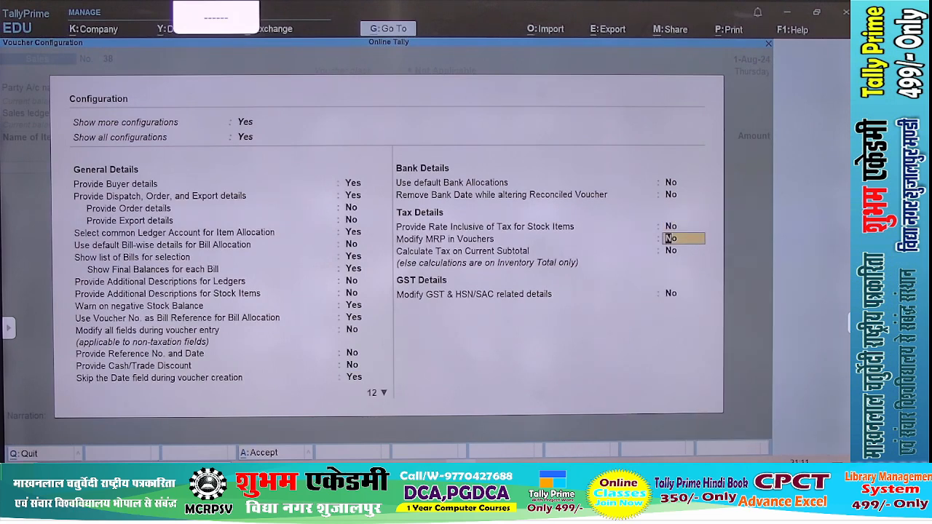
key(Up)
key(Down)
key(Up)
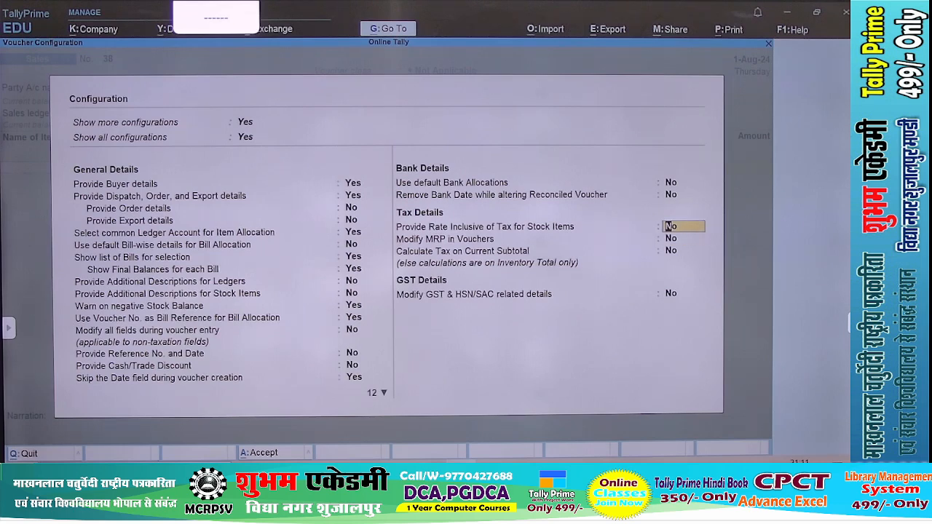
text(y)
key(Return)
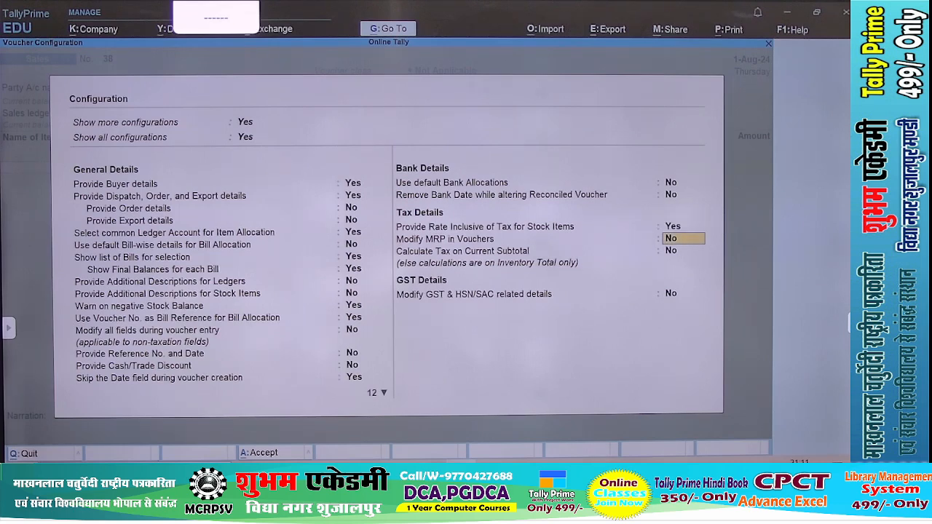
key(ctrl+a)
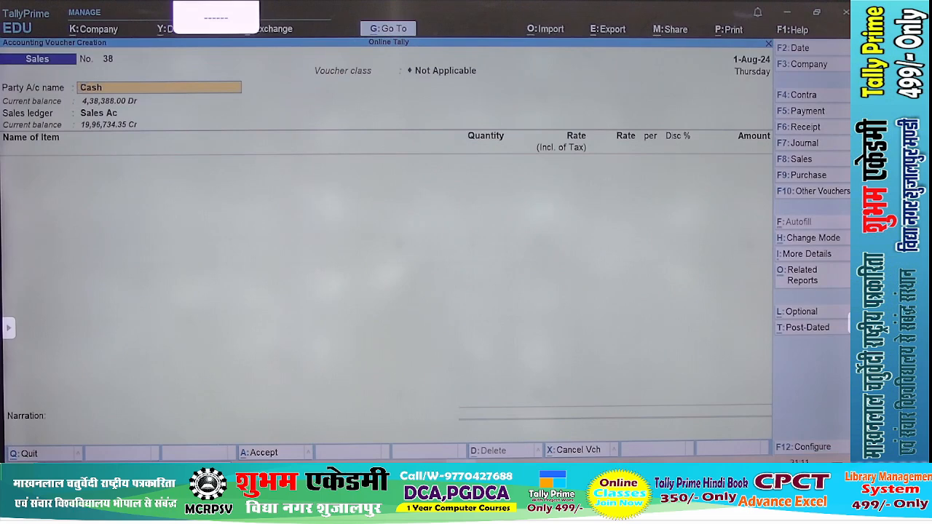
Step: Keep Cash as the party and buyer with blank dispatch details, and keep Sales Ac as the sales ledger
key(Return)
key(Return)
key(Return)
key(Return)
key(Return)
key(Return)
key(Return)
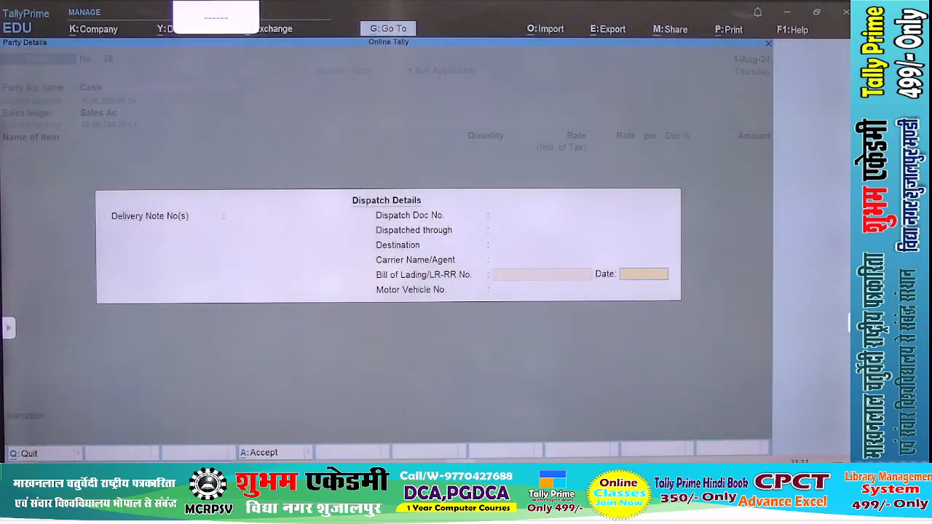
key(Return)
key(Return)
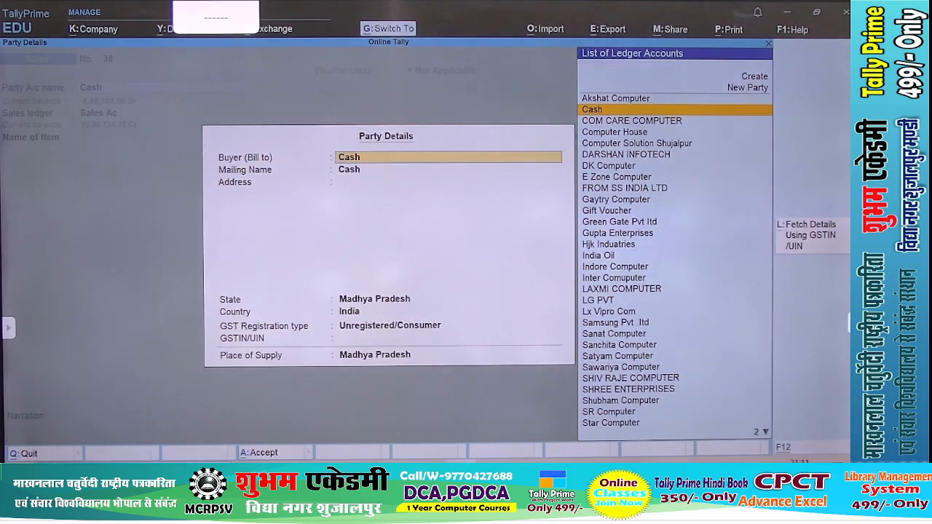
key(ctrl+a)
key(Return)
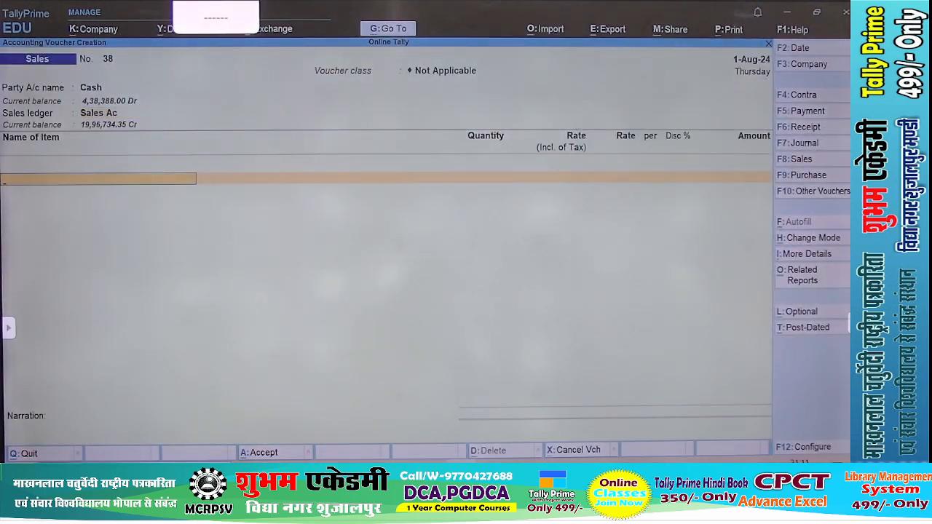
Step: Add 1 Pcs of Speakers -Intex at a tax-inclusive rate of 1,200 and end the item list
text(Sp)
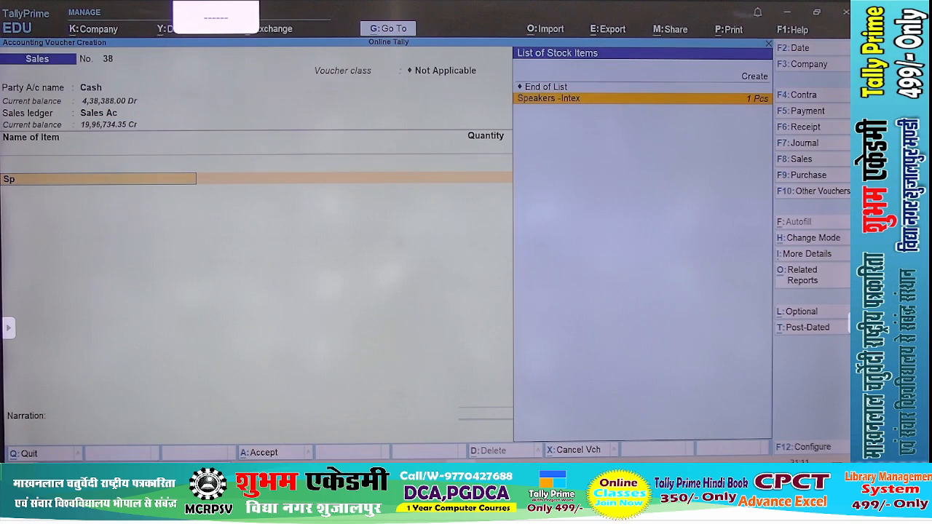
key(Return)
key(Return)
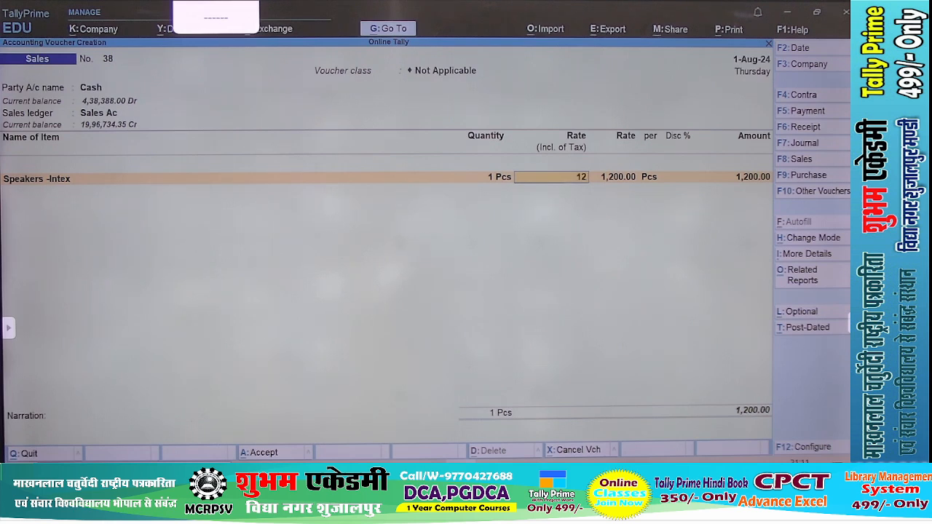
key(Return)
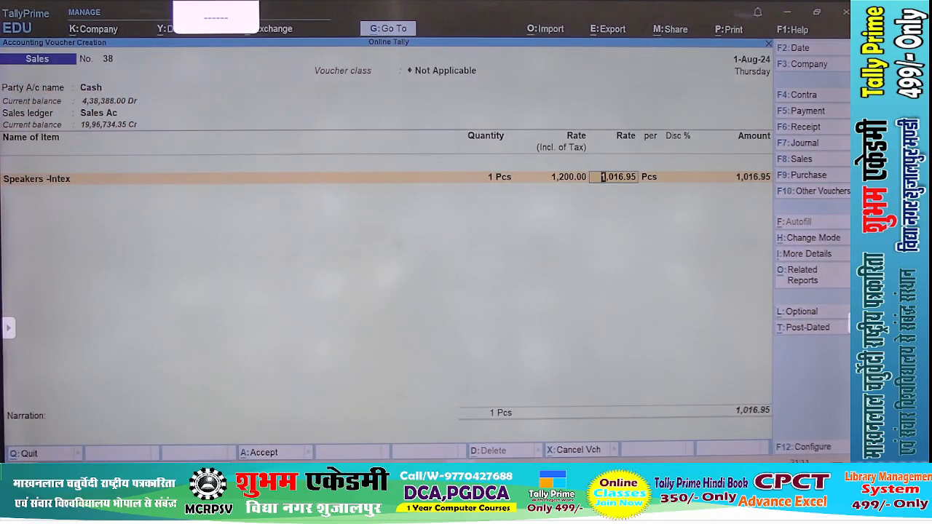
key(Return)
key(Return)
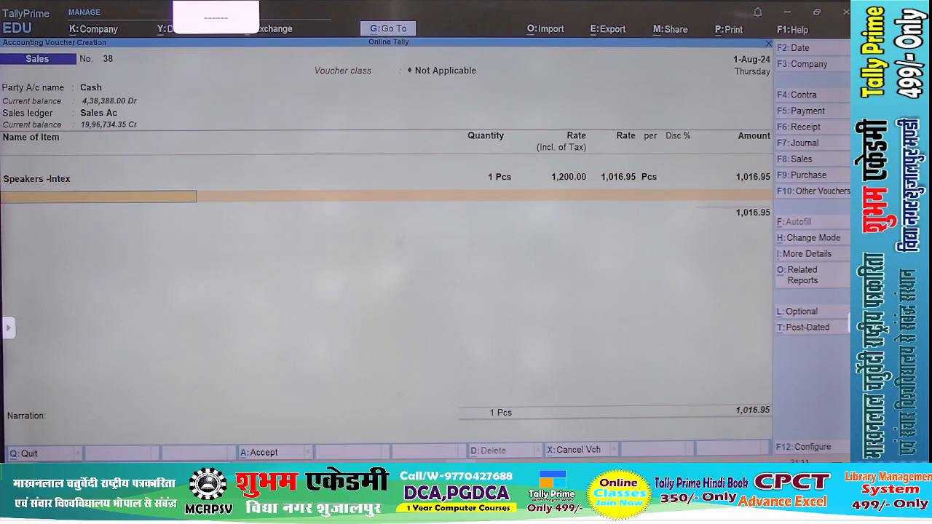
key(Return)
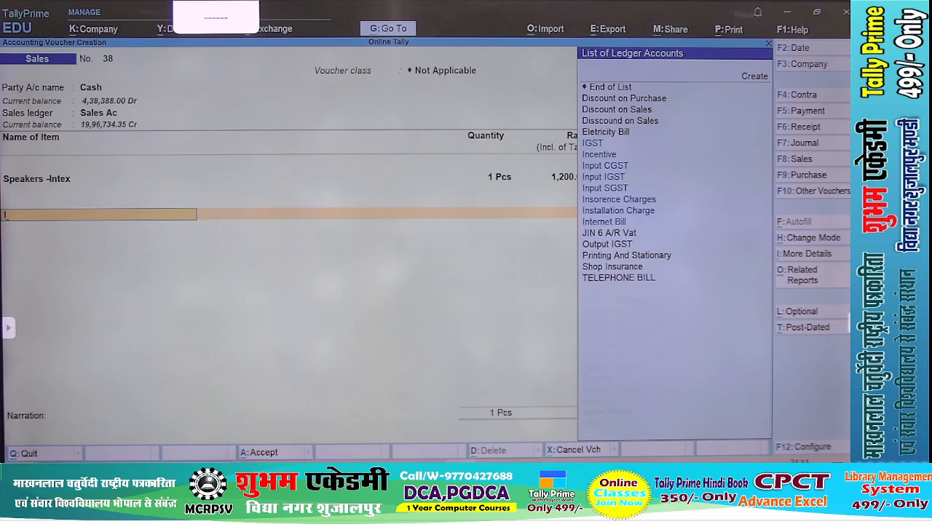
Step: Add the Output CGST and Output SGST ledgers below the item, accepting their calculated amounts
text(i)
key(BackSpace)
text(Ou)
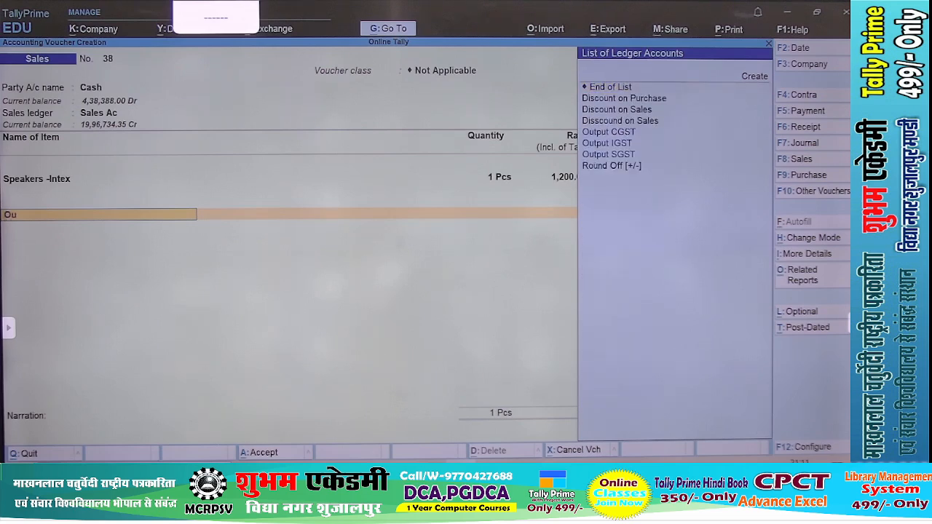
key(Return)
key(Return)
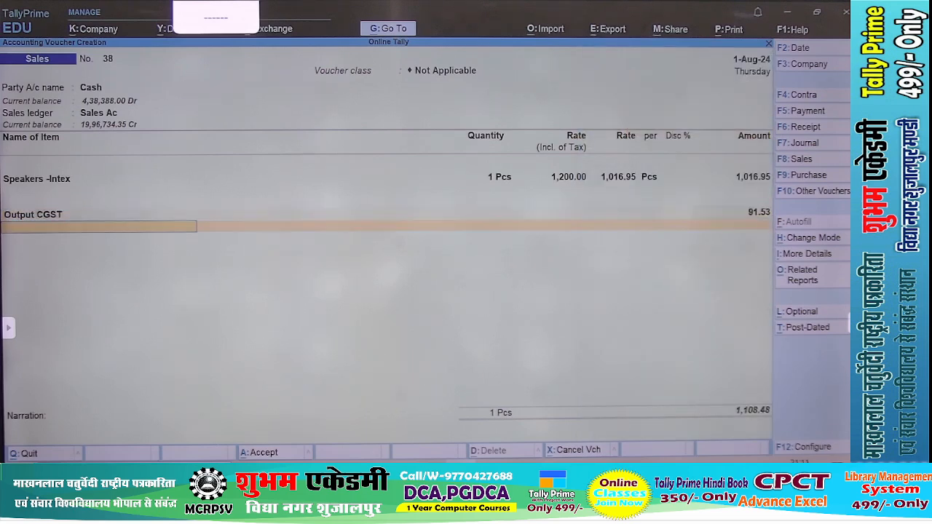
text(O)
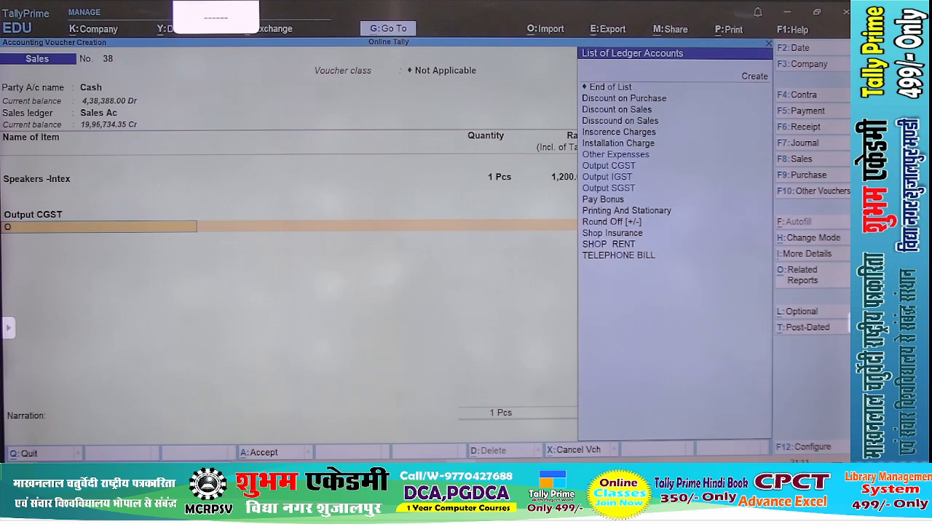
key(Down)
key(Down)
key(Down)
key(Return)
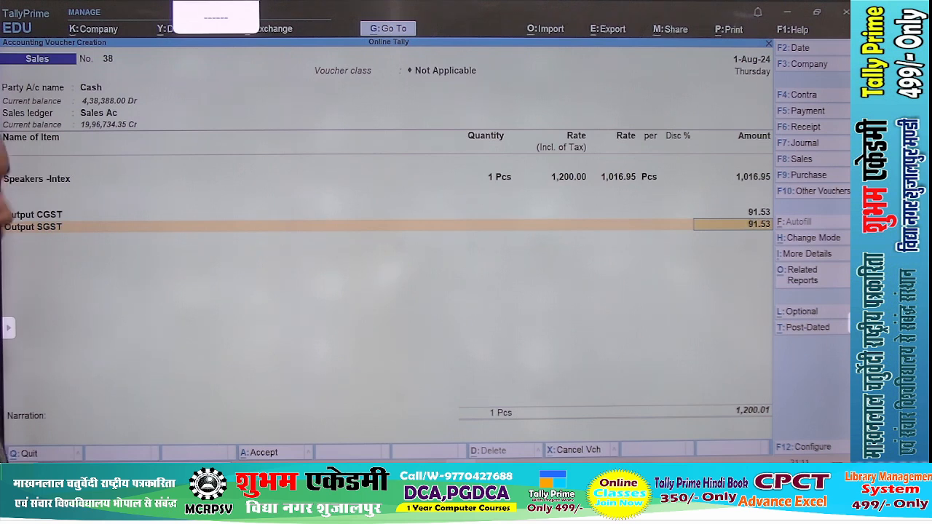
key(Return)
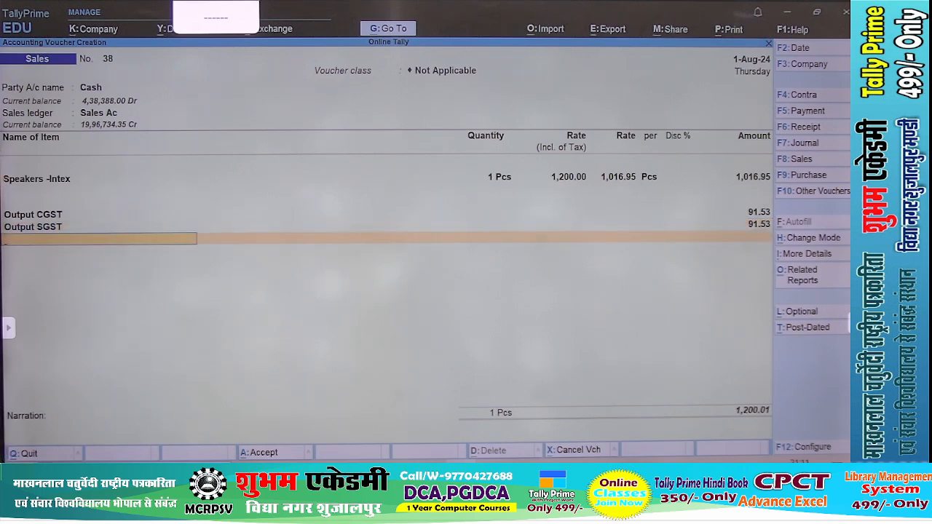
Step: Add the Round Off [+/-] ledger with an amount of (-)0.01 and save the sales voucher
text(Ro)
key(Return)
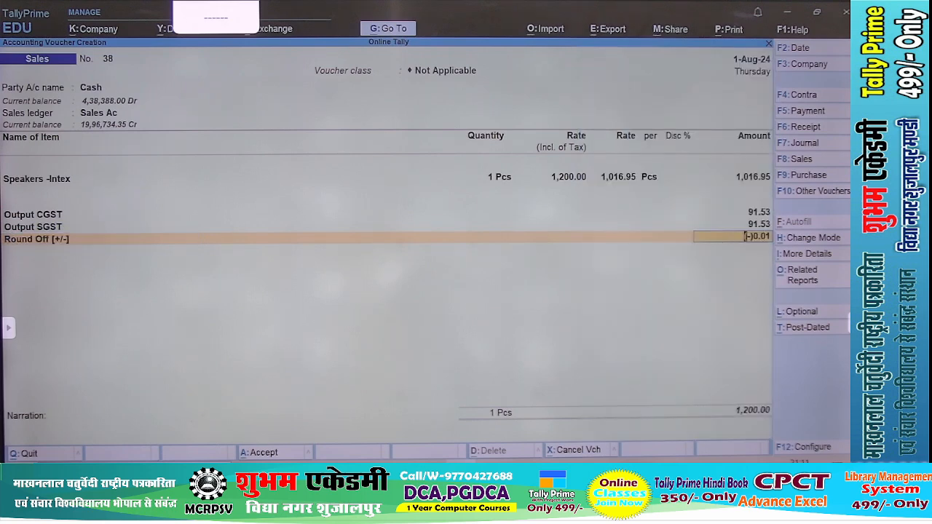
key(ctrl)
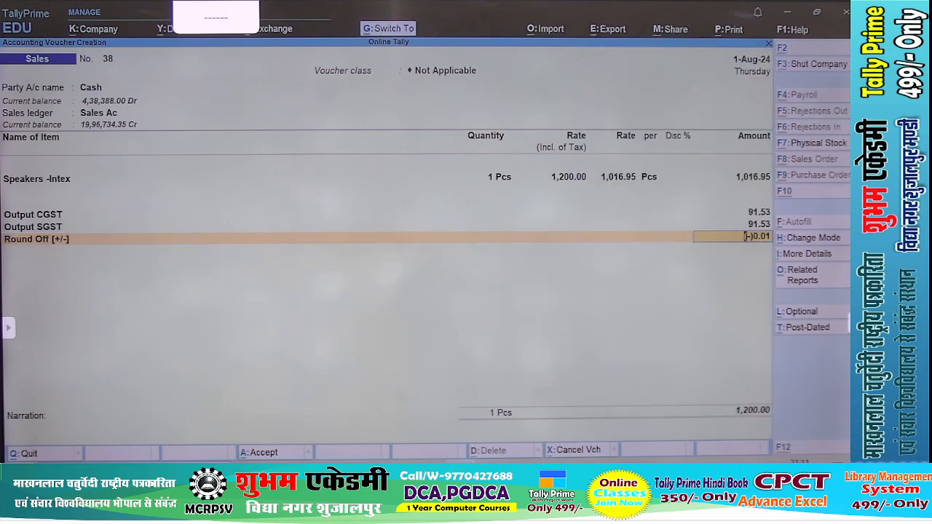
key(ctrl+a)
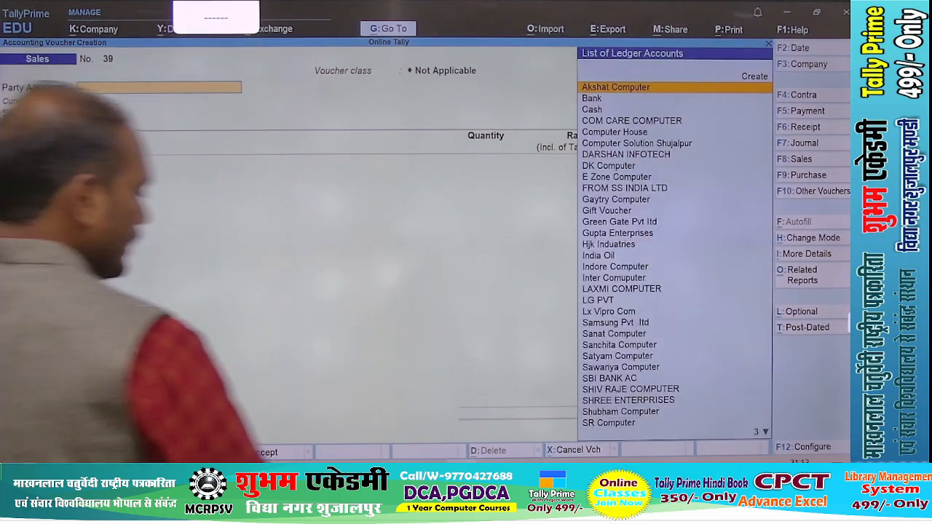
Step: Switch to the Shri New_Tally 2024 PDF and examine example 82 on the CCTV installation accounting invoice and its ledger's GST details
key(alt+Tab)
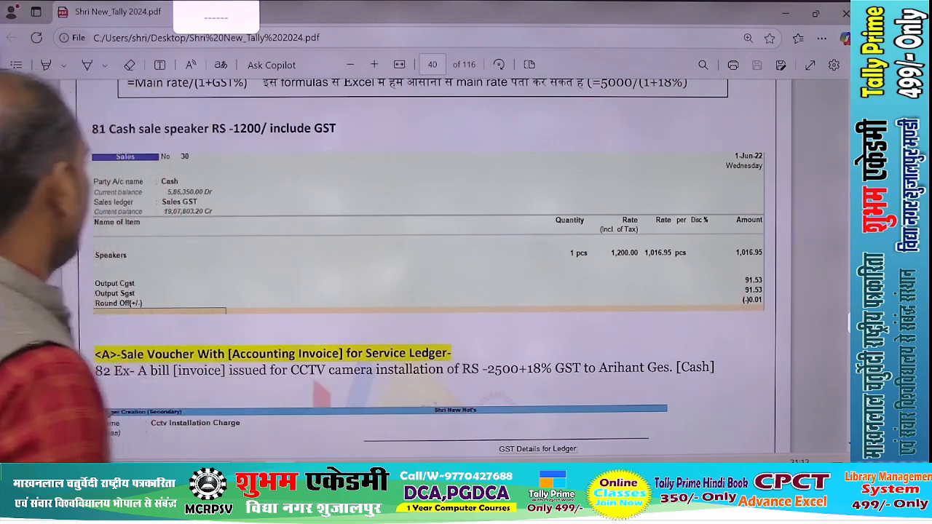
scroll(426, 269, down, 4)
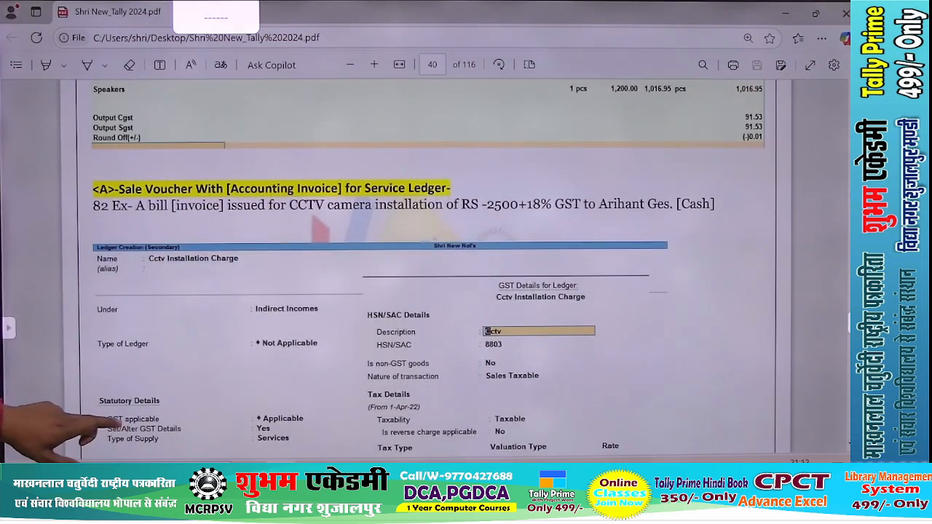
scroll(426, 270, down, 1)
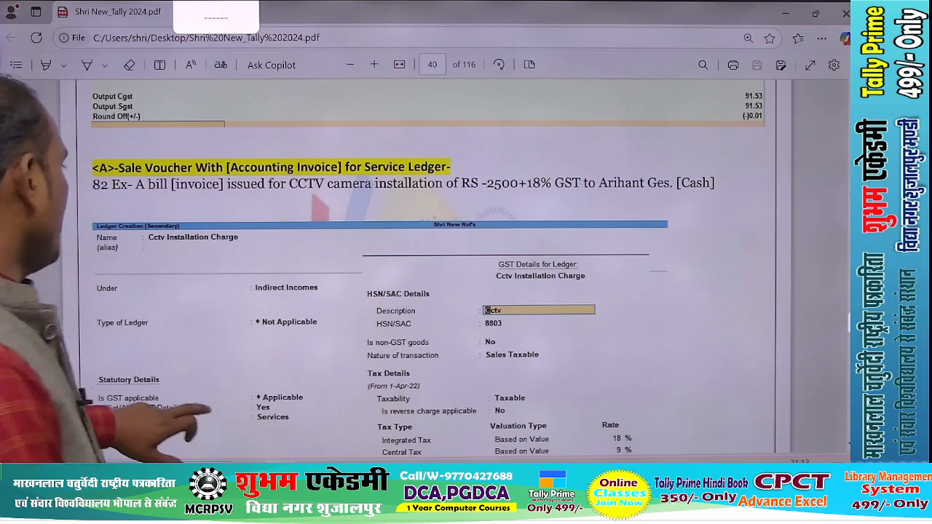
scroll(422, 262, down, 2)
scroll(423, 263, up, 1)
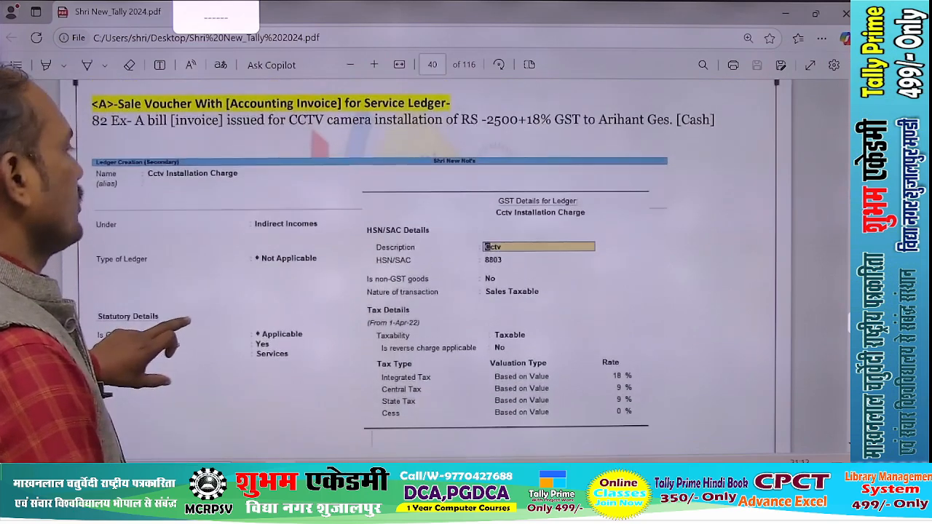
scroll(423, 262, down, 1)
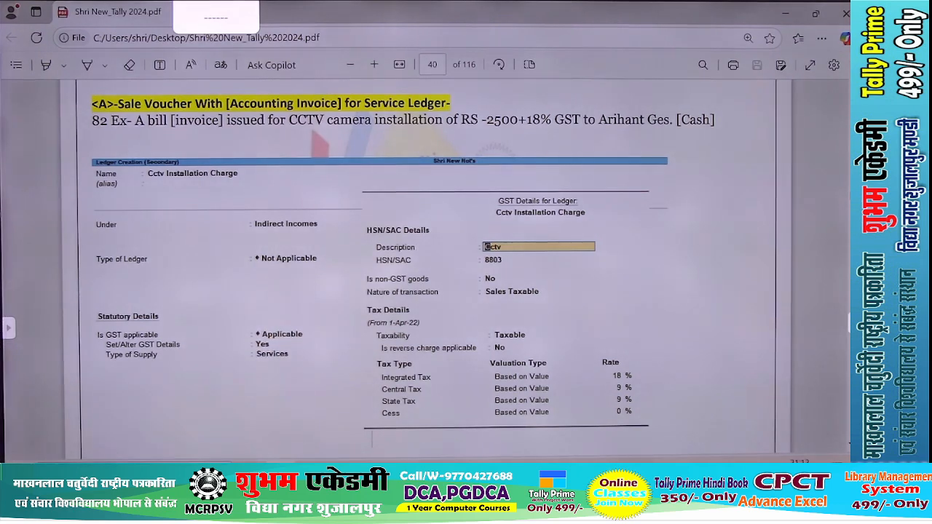
Step: Switch back to TallyPrime and change the sales voucher mode to Accounting Invoice
key(alt+Tab)
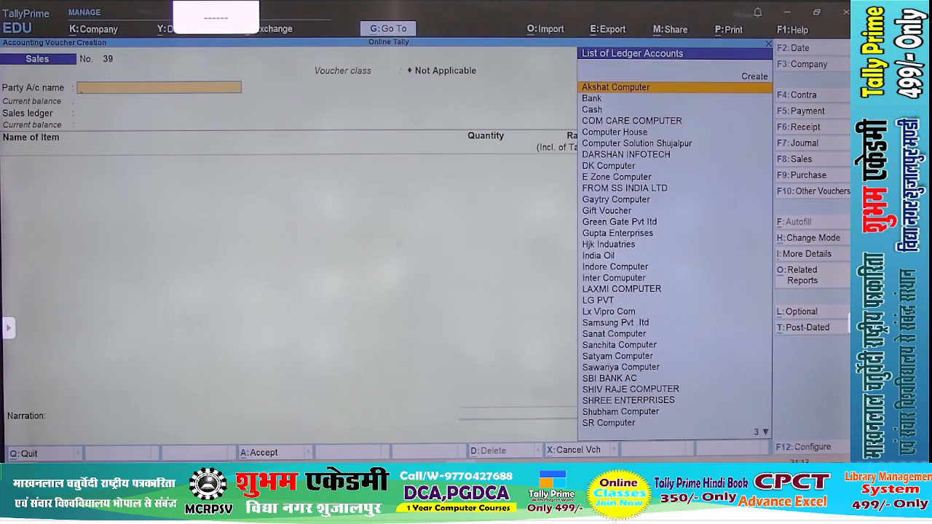
key(ctrl+h)
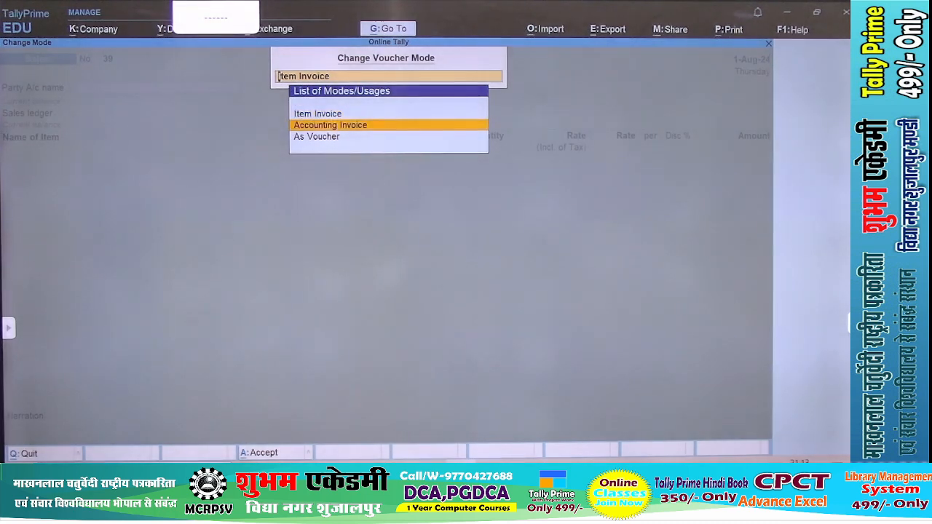
key(Return)
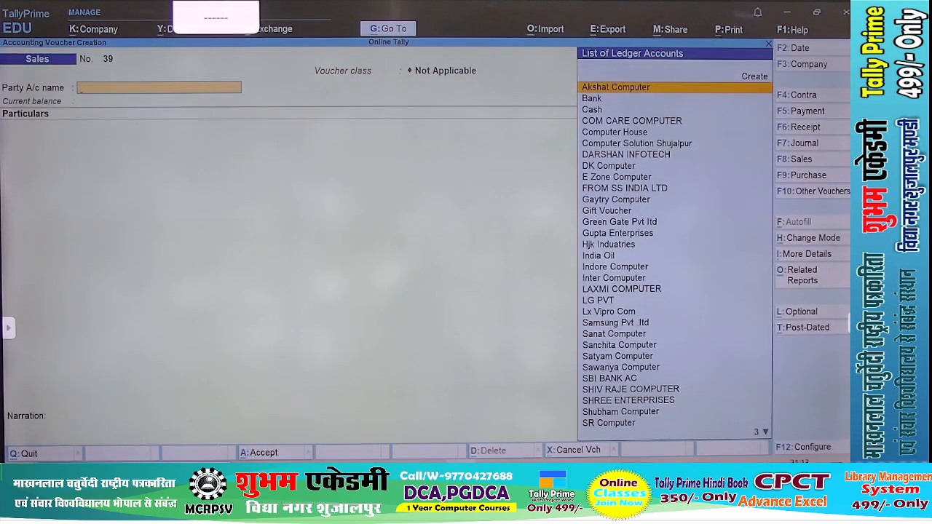
Step: Select Cash as the voucher's party account and accept the dispatch details left blank
text(Ca)
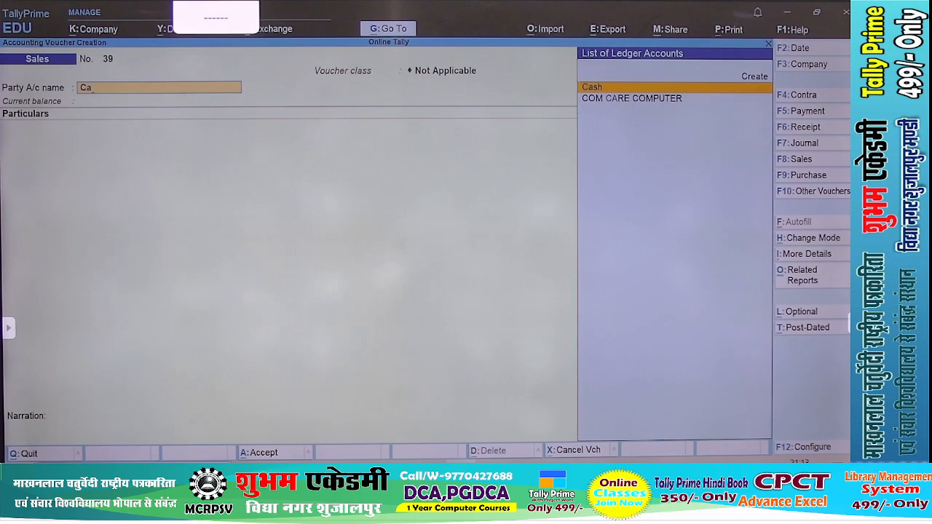
key(Return)
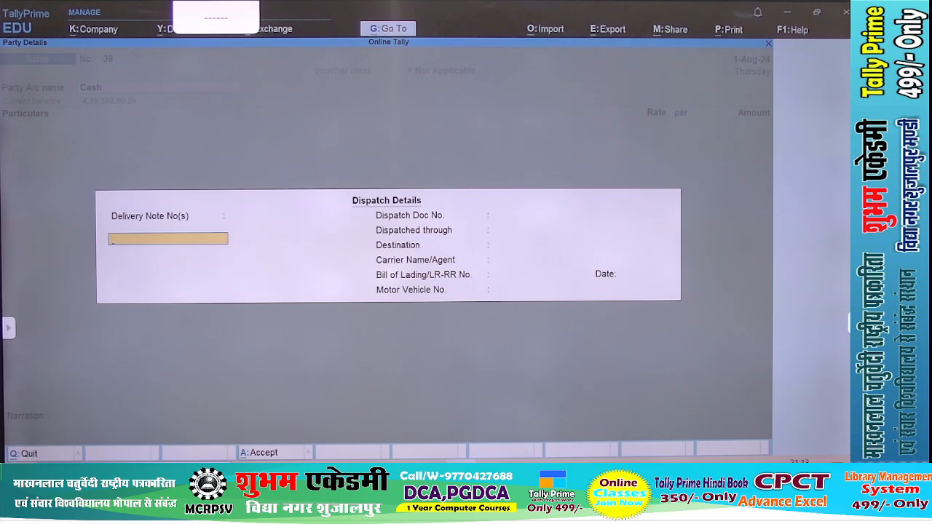
key(ctrl+a)
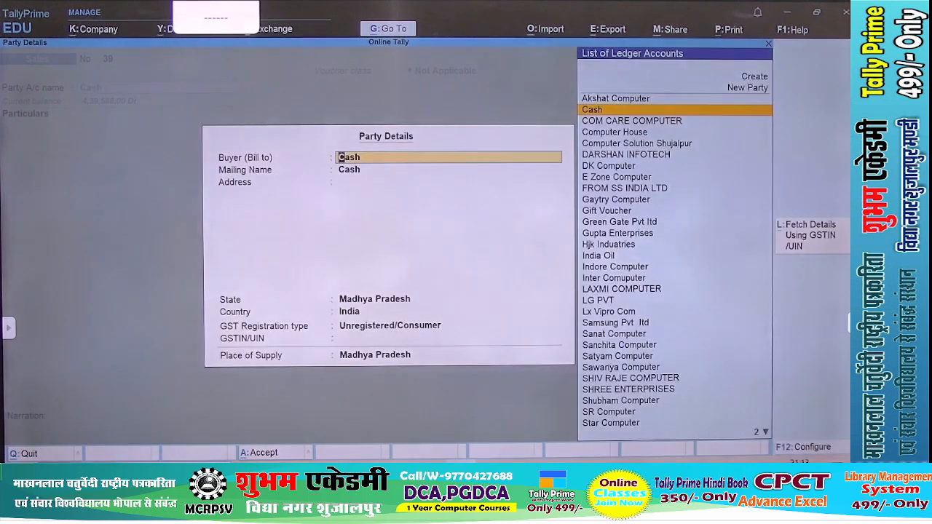
Step: Set the buyer's mailing name to Arihant Ges Sjp and accept the party details with Madhya Pradesh and Unregistered/Consumer
key(Return)
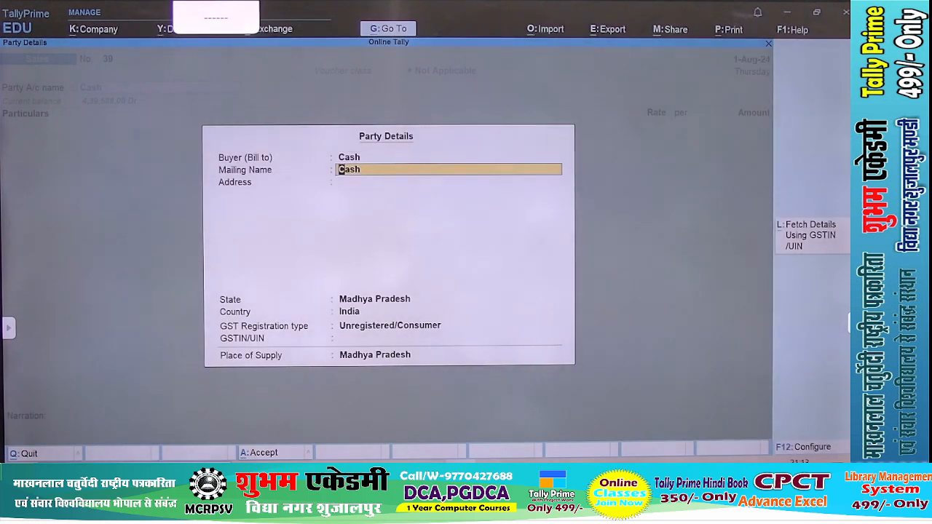
text(Ari)
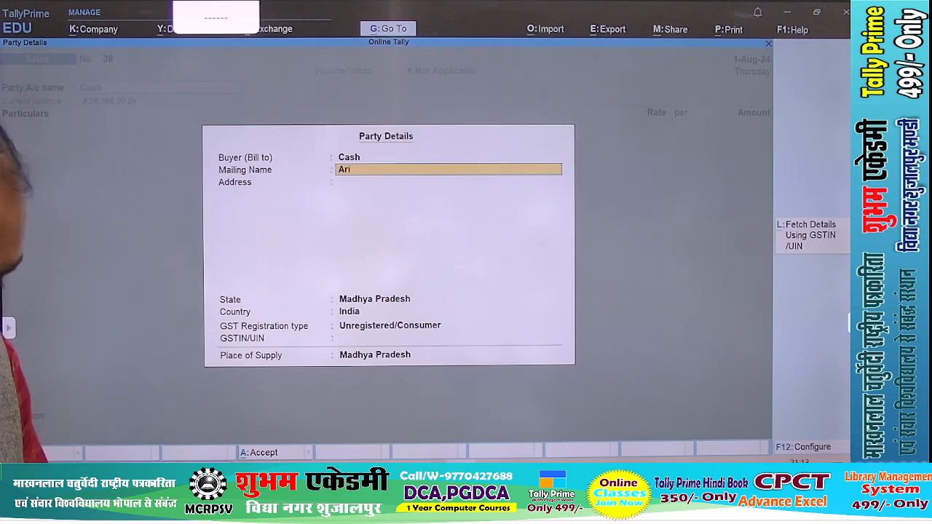
text(hant)
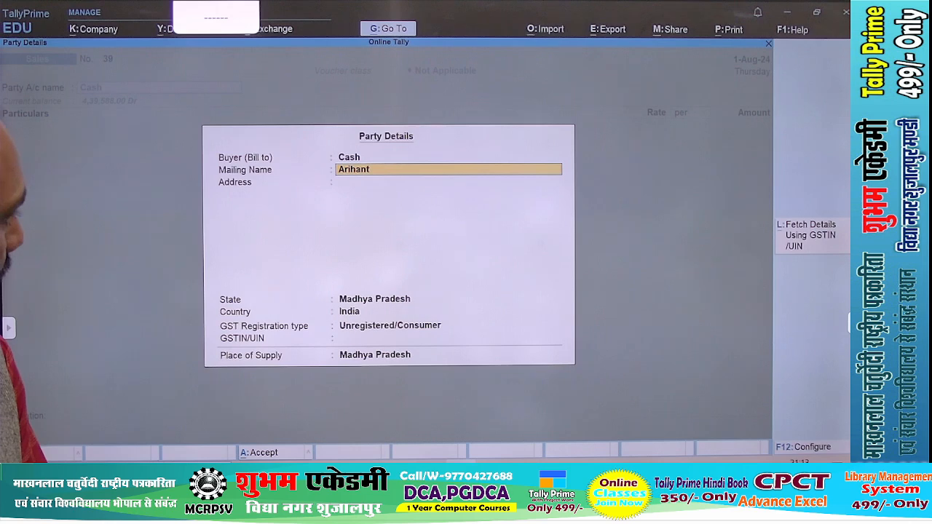
text( Ges)
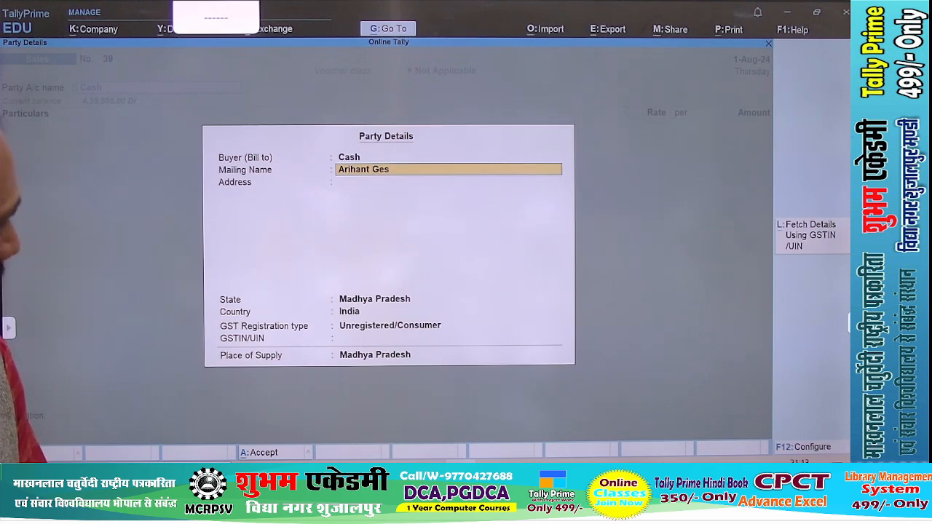
text( Sjp)
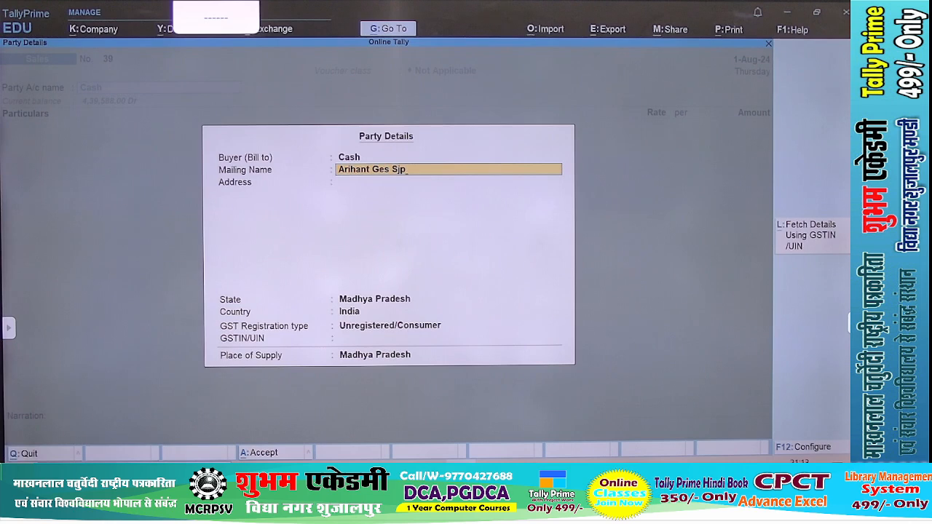
key(Return)
key(Return)
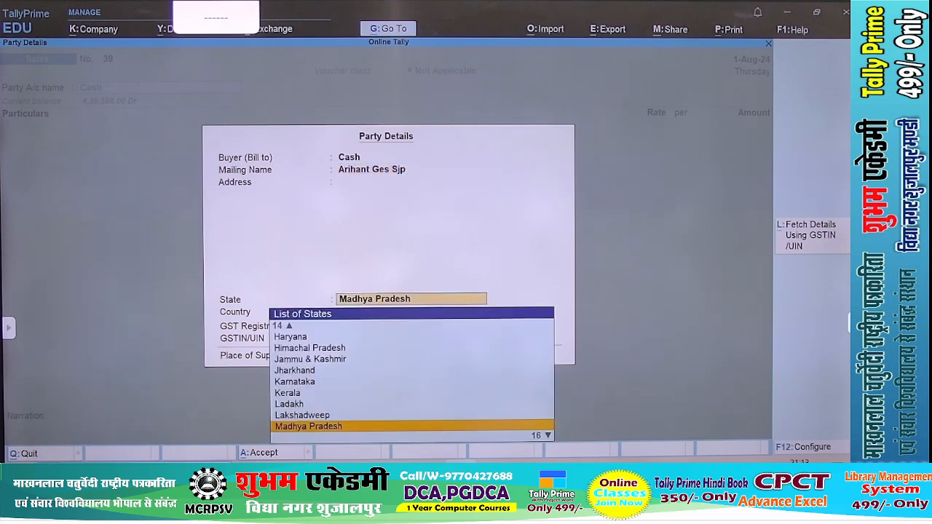
key(Return)
key(Return)
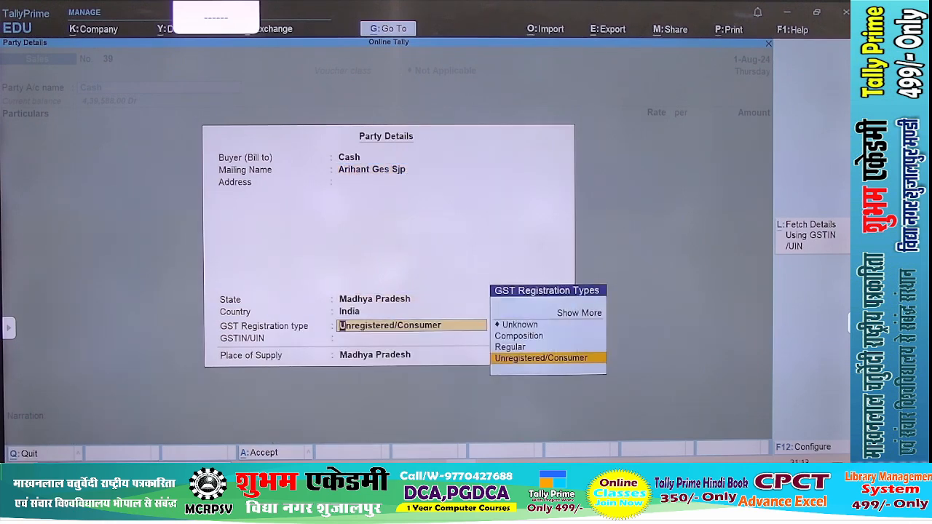
key(Return)
key(Return)
key(Return)
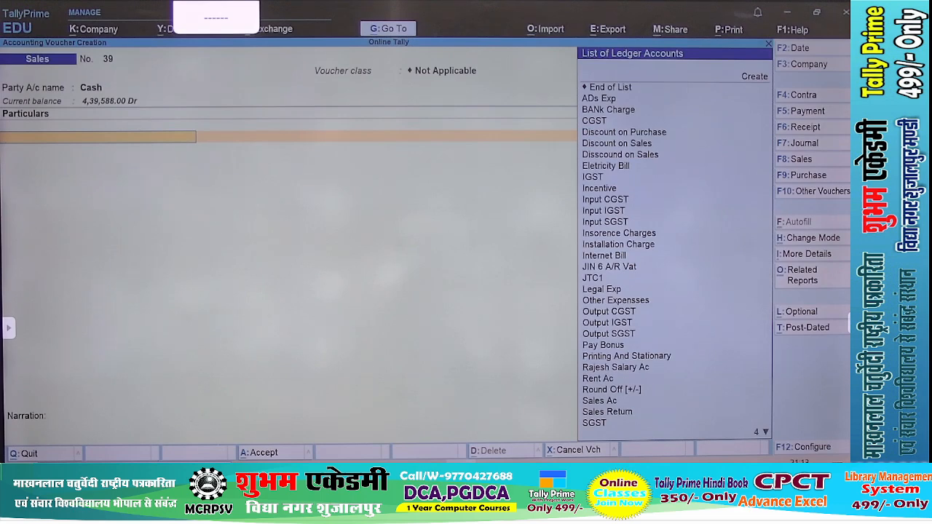
Step: Start creating a new ledger from the voucher's particulars line and name it CCTV Installation Charge
text(c)
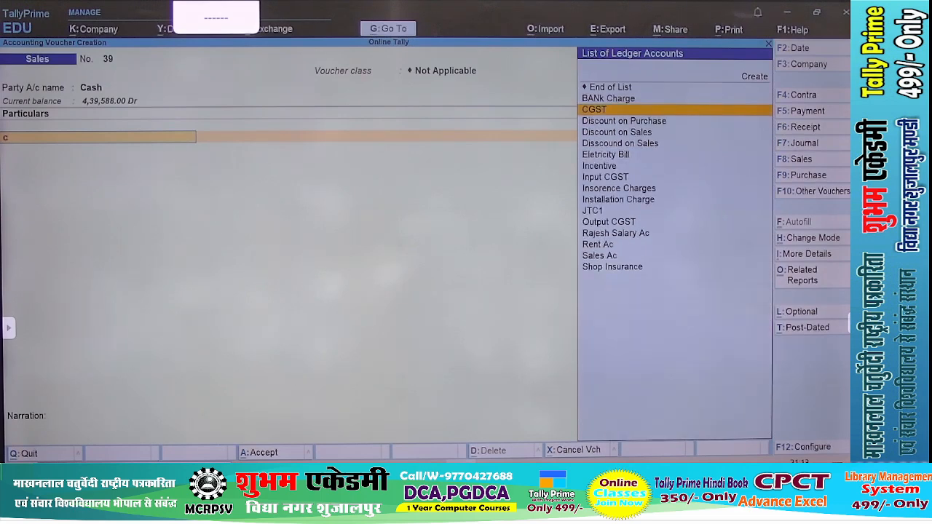
key(BackSpace)
key(alt+c)
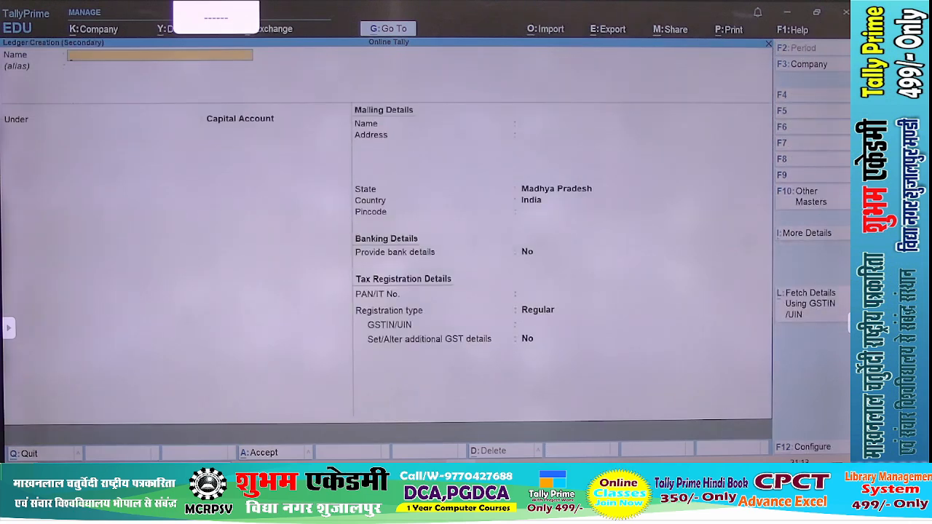
text(CCTV)
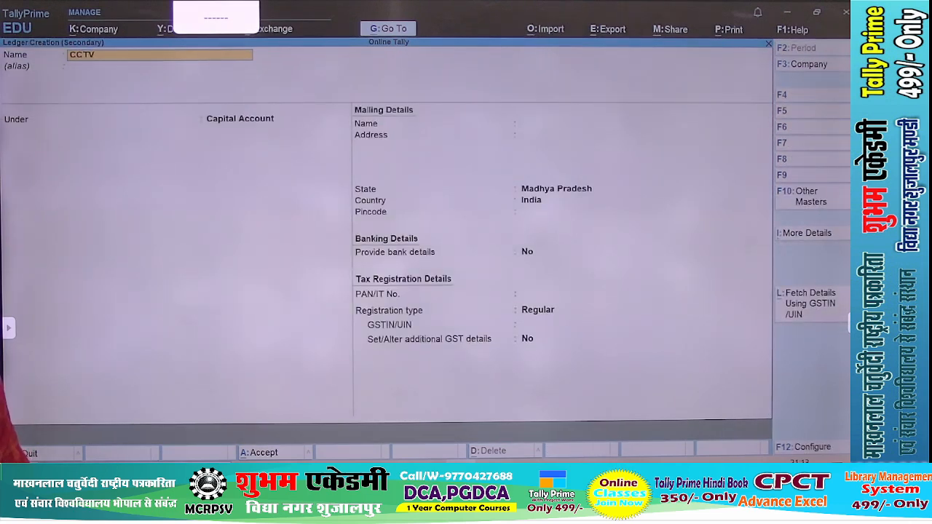
text( Instal)
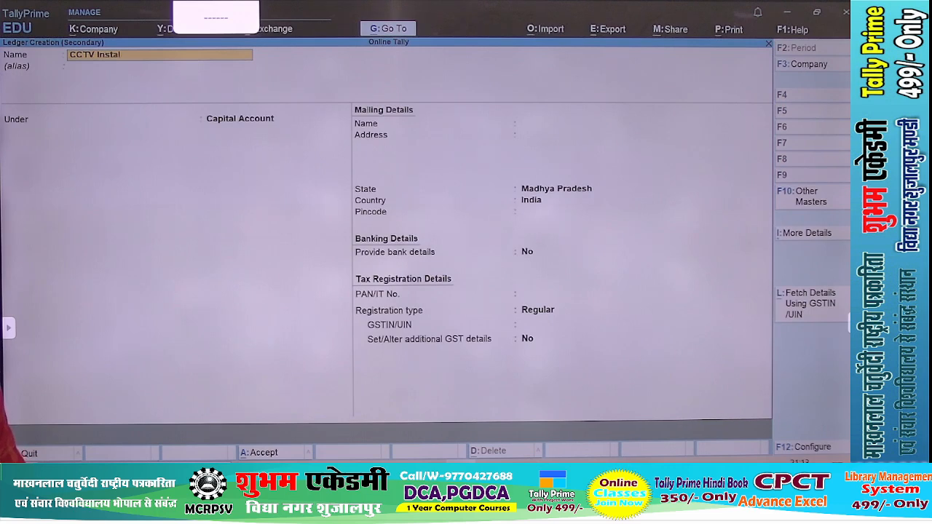
text(lation Ch)
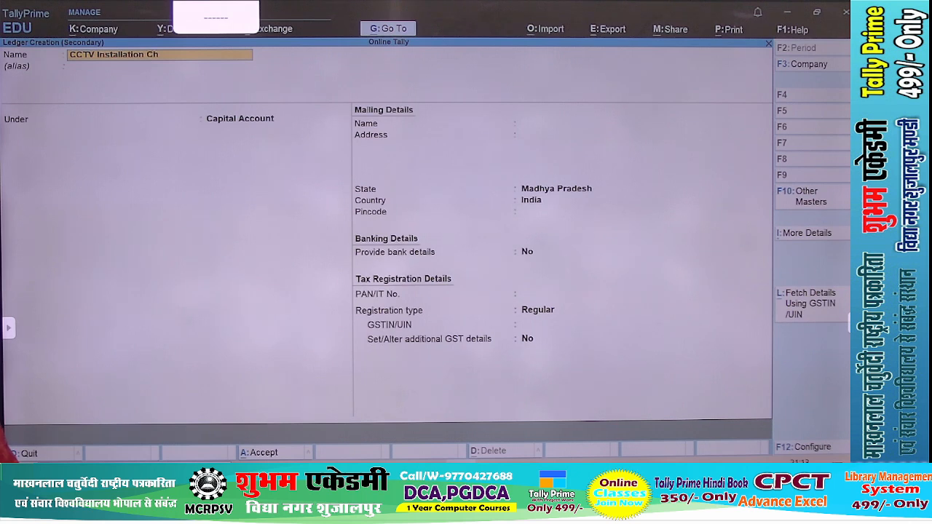
text(arge)
key(Return)
key(Return)
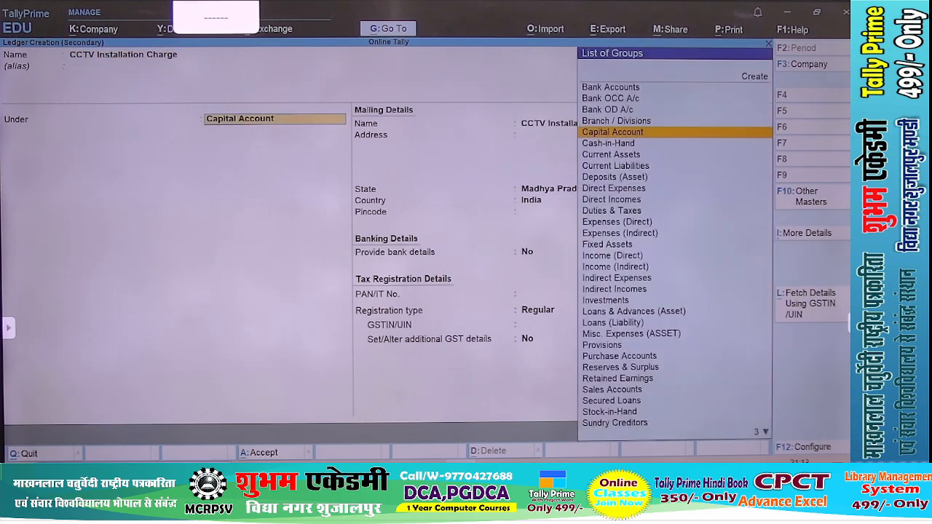
Step: Place the ledger under the Indirect Incomes group, keeping the type of ledger as Not Applicable
text(In)
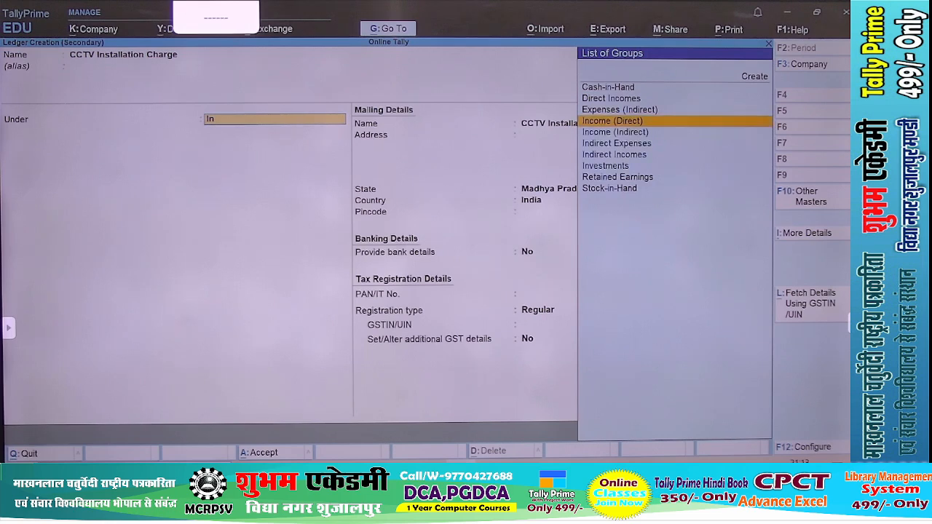
key(Down)
key(Down)
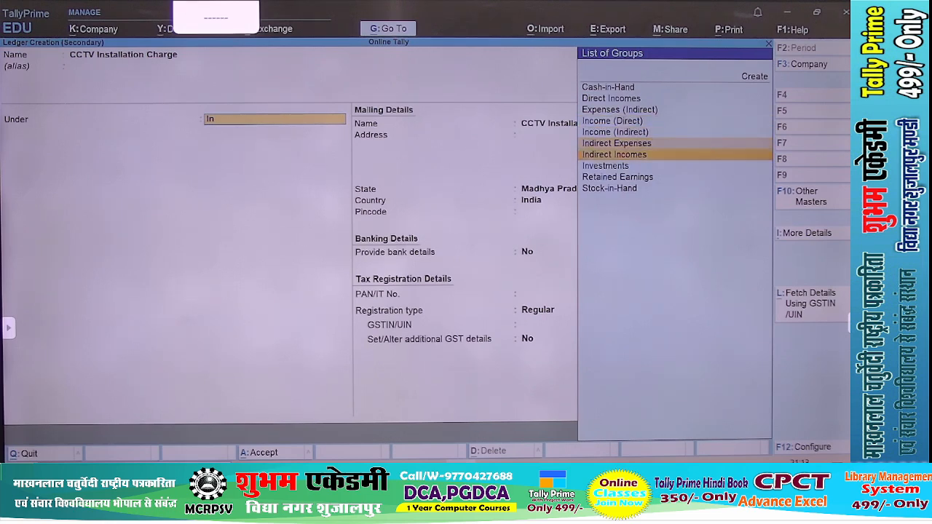
key(Down)
key(Return)
key(Return)
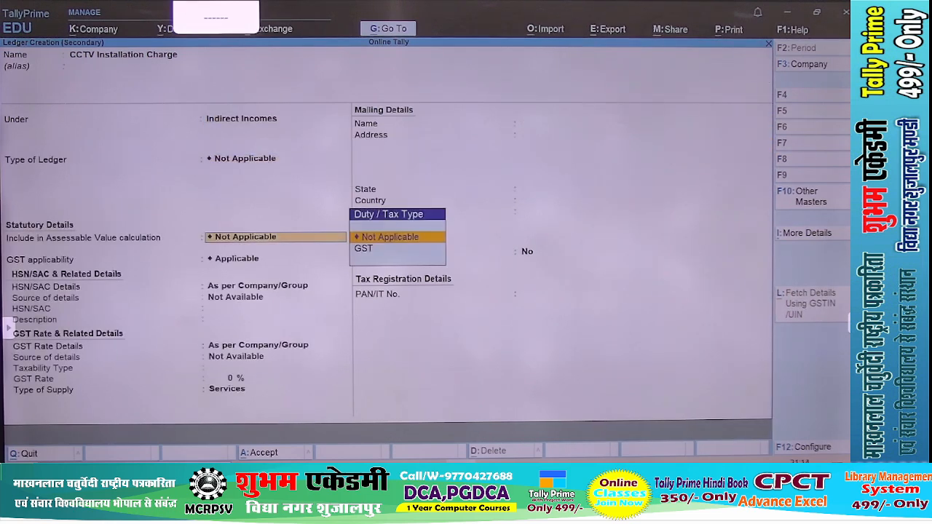
Step: Keep GST applicability as Applicable and specify the ledger's GST rate details here as Taxable at 18%
key(Return)
key(Return)
key(Return)
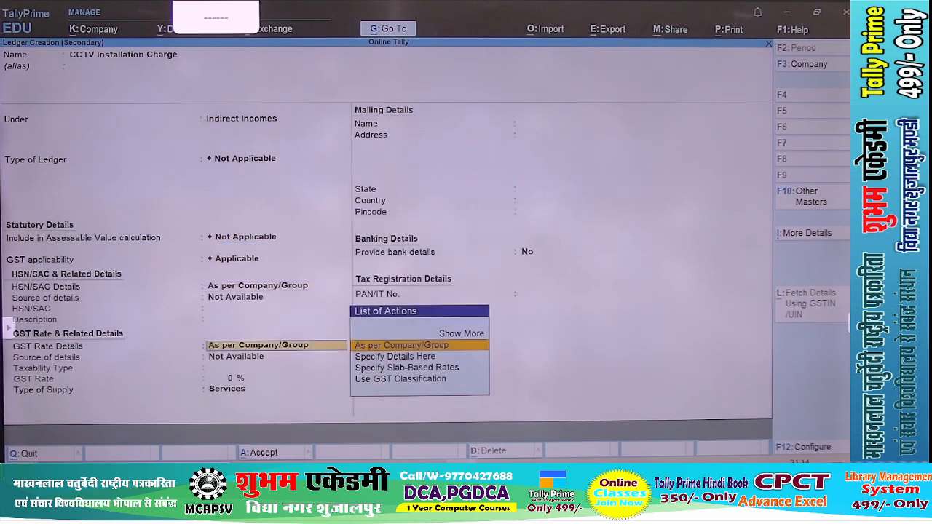
key(Down)
key(Return)
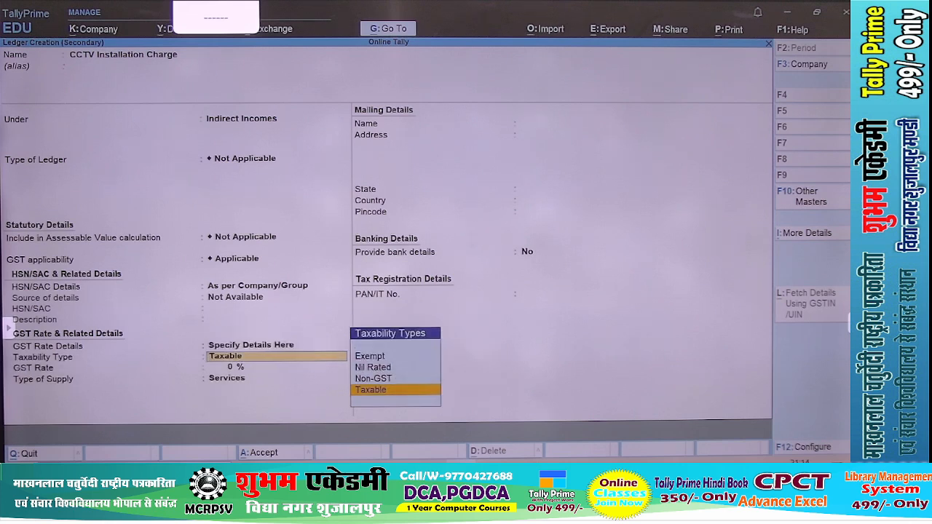
key(Return)
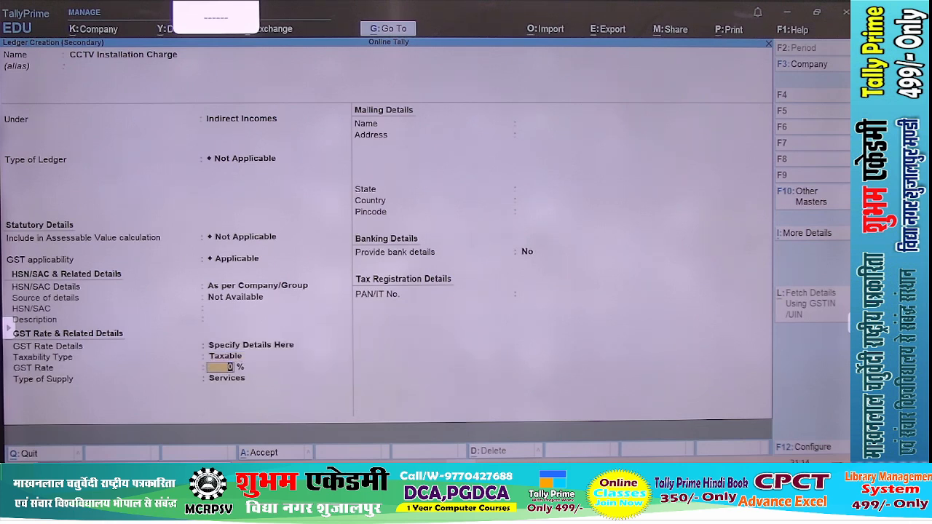
key(Return)
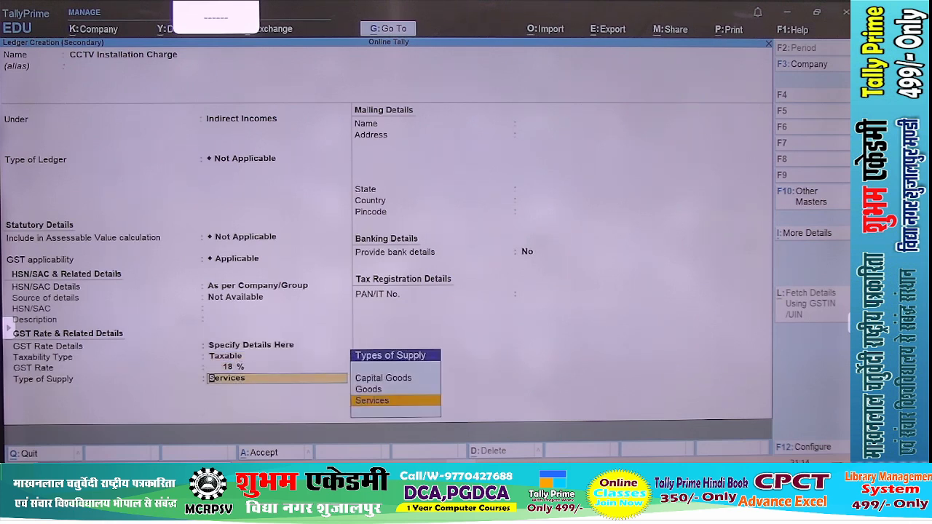
Step: Check the ledger details against example 82 in the PDF, keep Services as the type of supply, and save the ledger
key(alt+Tab)
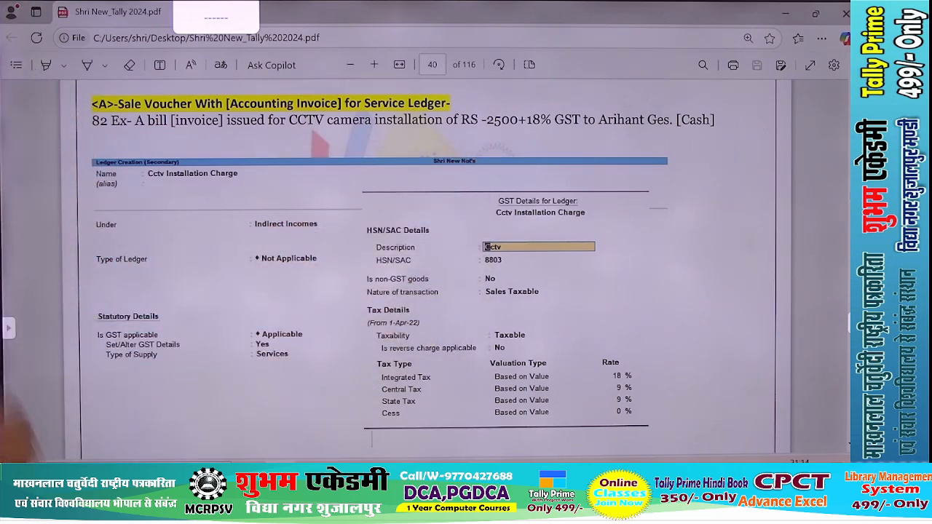
key(alt+Tab)
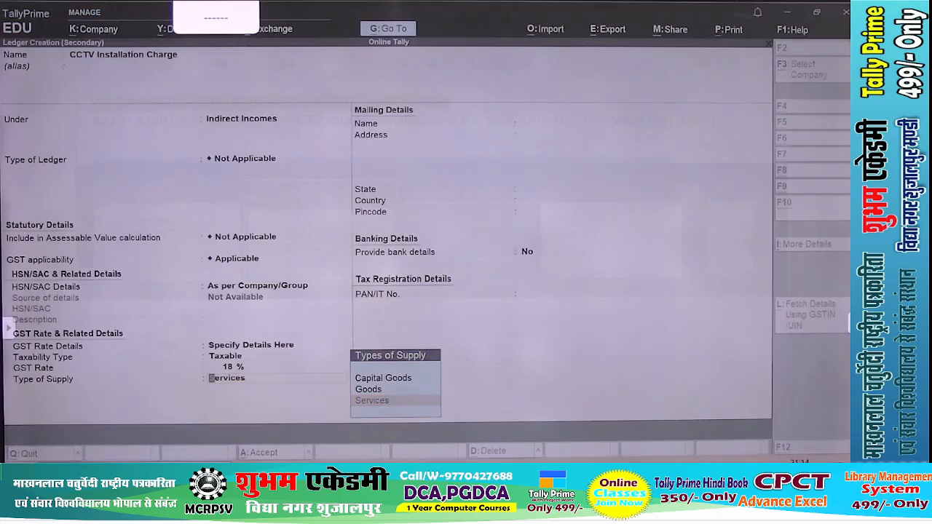
key(Return)
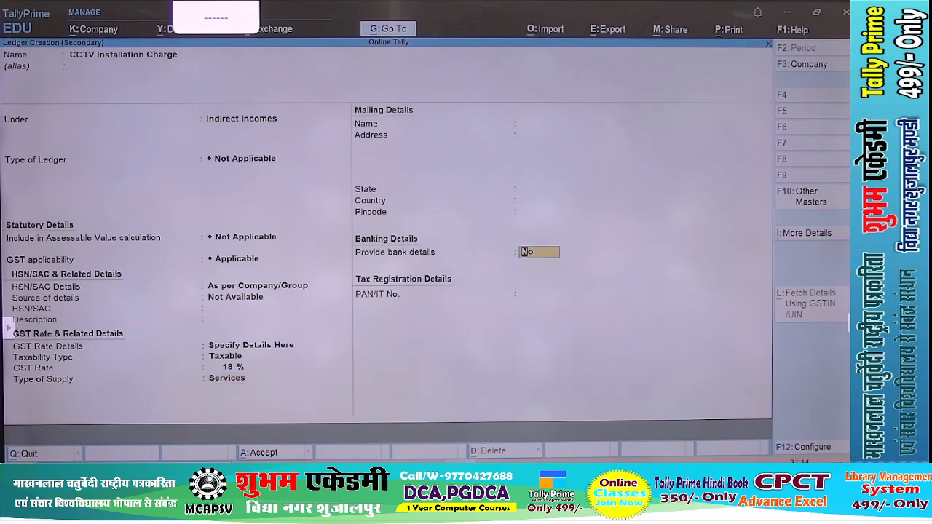
key(Return)
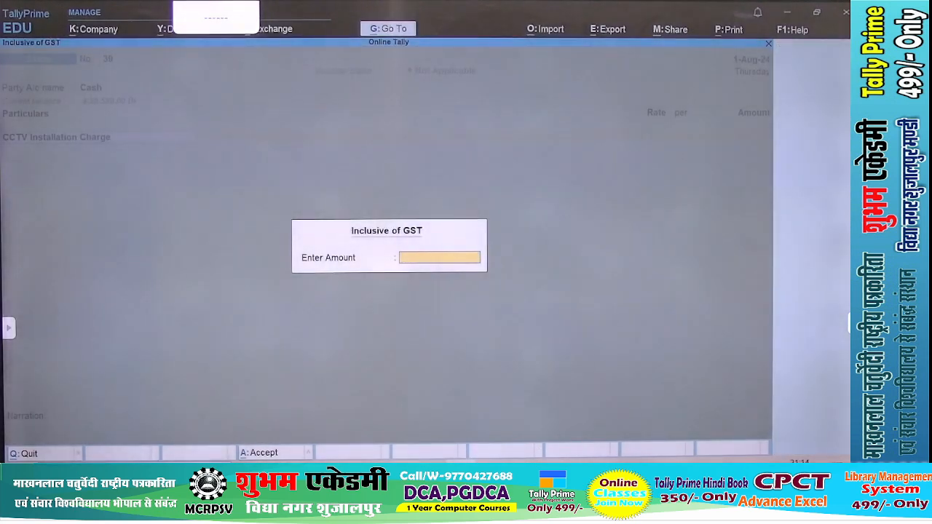
Step: Leave the GST-inclusive amount blank and enter 2,500 as the CCTV Installation Charge amount
key(Return)
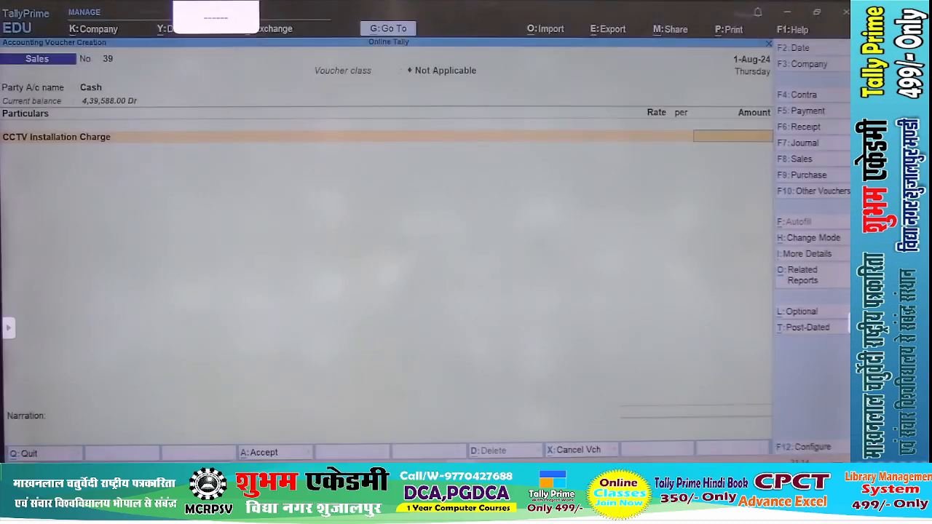
key(Return)
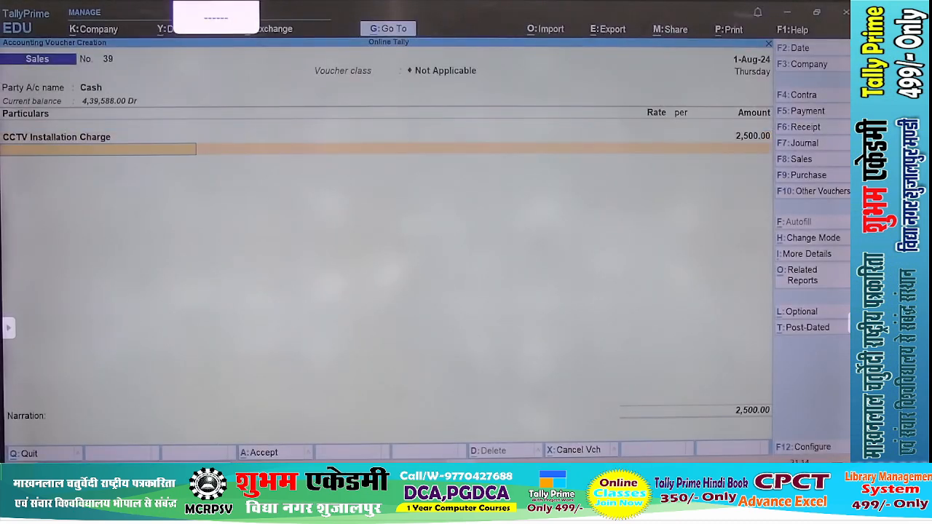
Step: Add the Output CGST ledger below CCTV Installation Charge, accepting its automatically calculated amount
text(Ot)
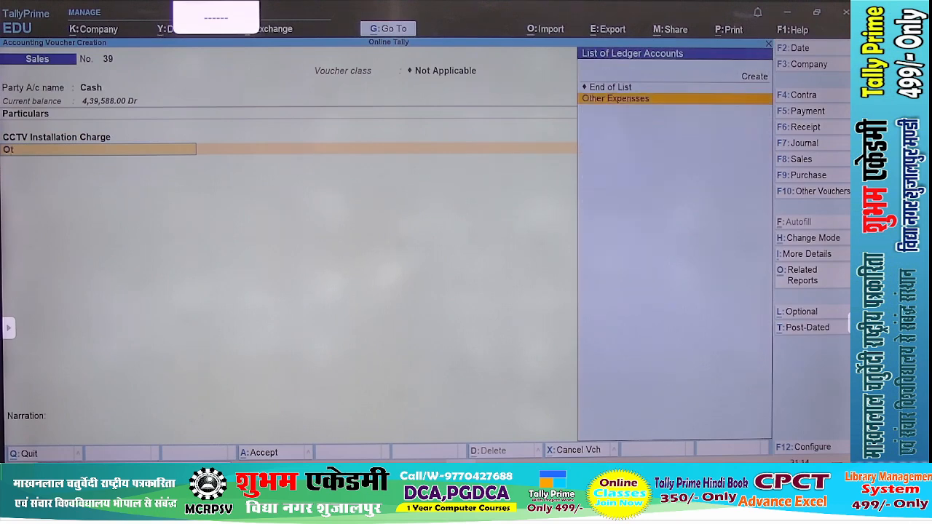
key(BackSpace)
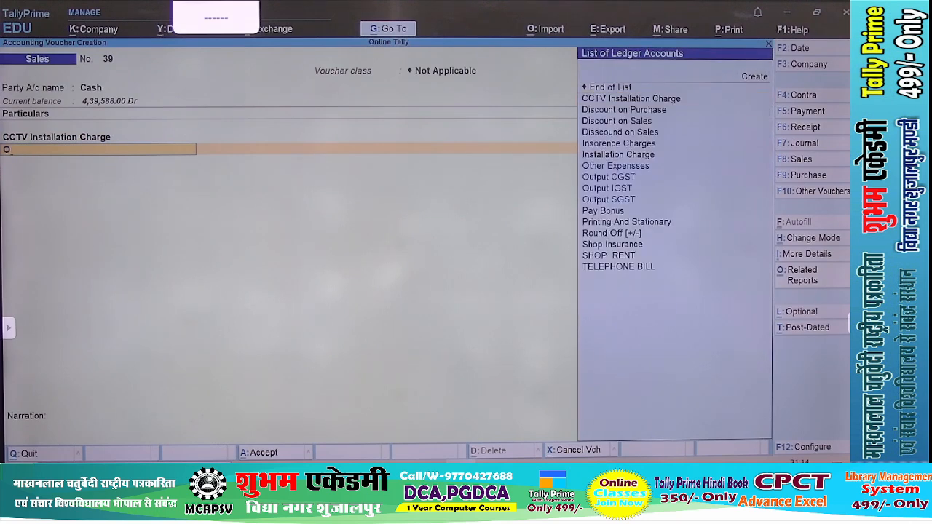
key(Down)
key(Down)
key(Return)
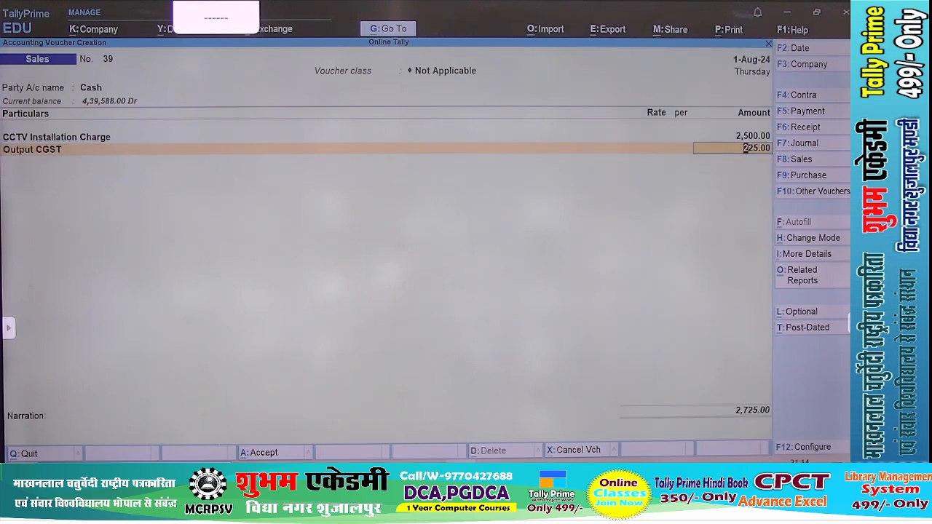
key(Return)
Step: Add the Output SGST ledger with its calculated amount and save the cash sales voucher
text(Ot)
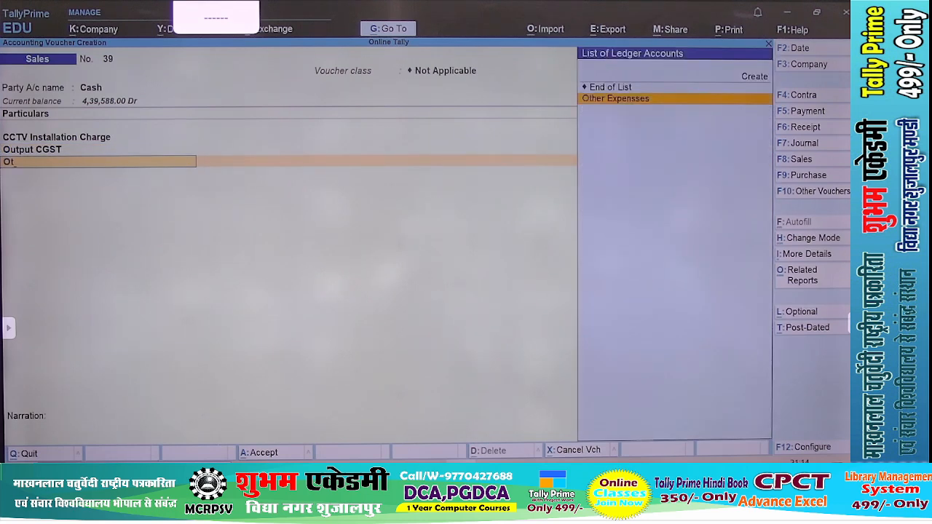
key(BackSpace)
key(Down)
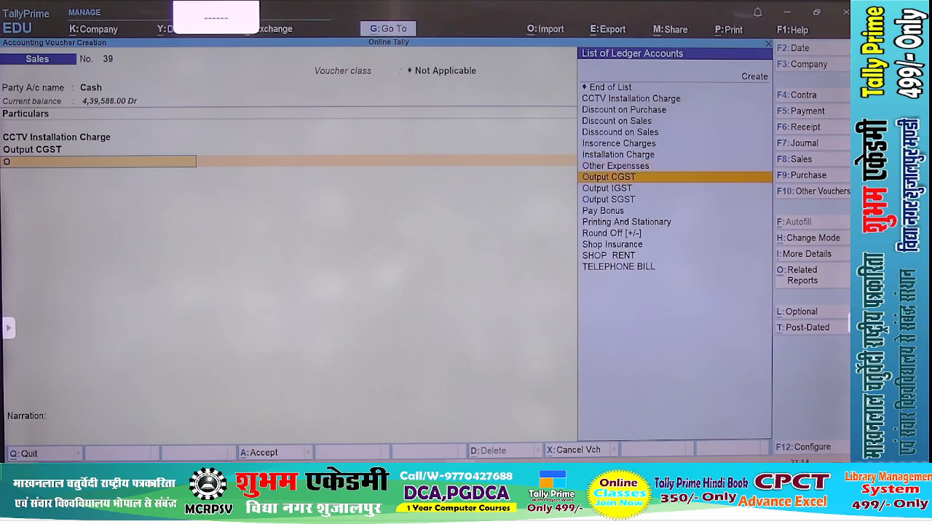
key(Down)
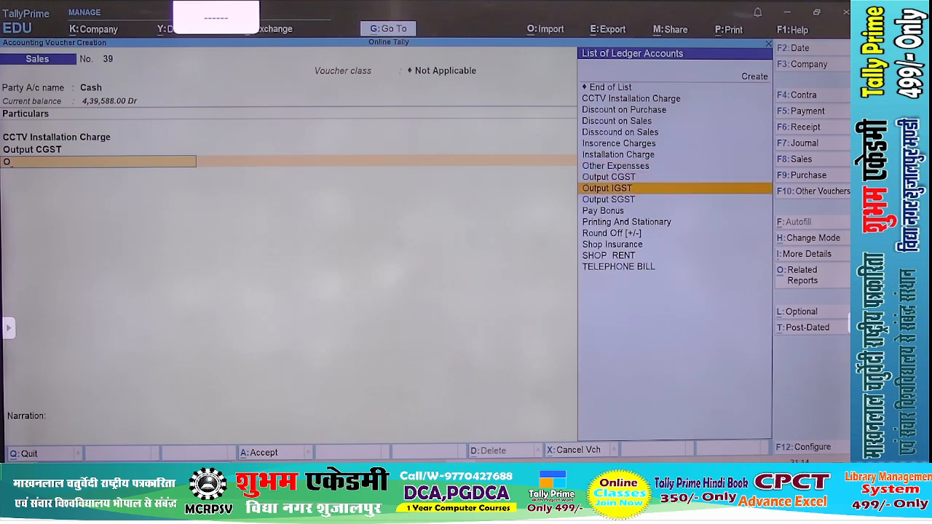
key(Down)
key(Return)
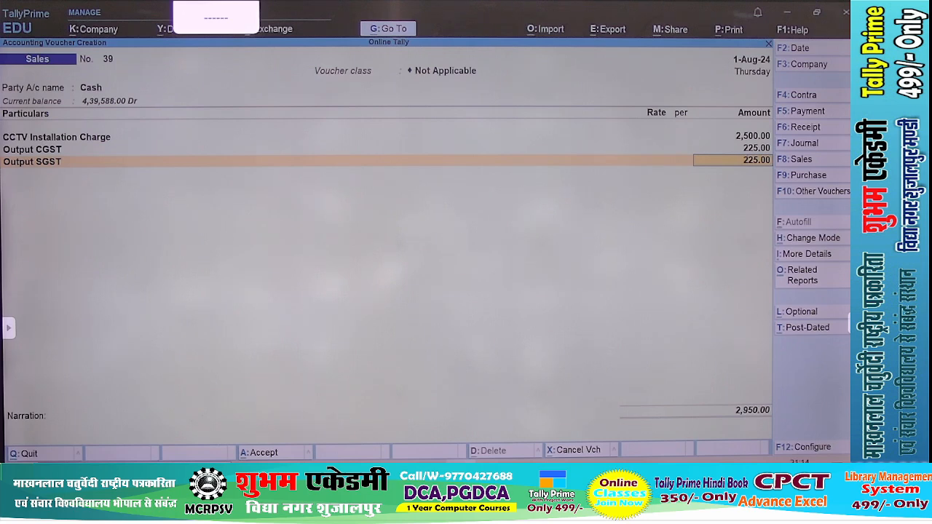
key(ctrl+a)
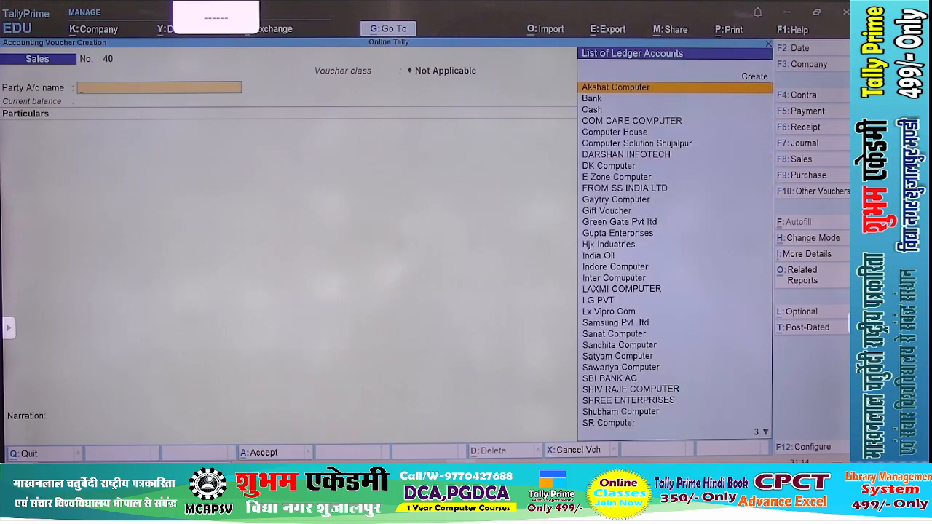
Step: Switch to the course PDF, read practice exercises 83 to 87 below example 82, and return to TallyPrime
key(alt+Tab)
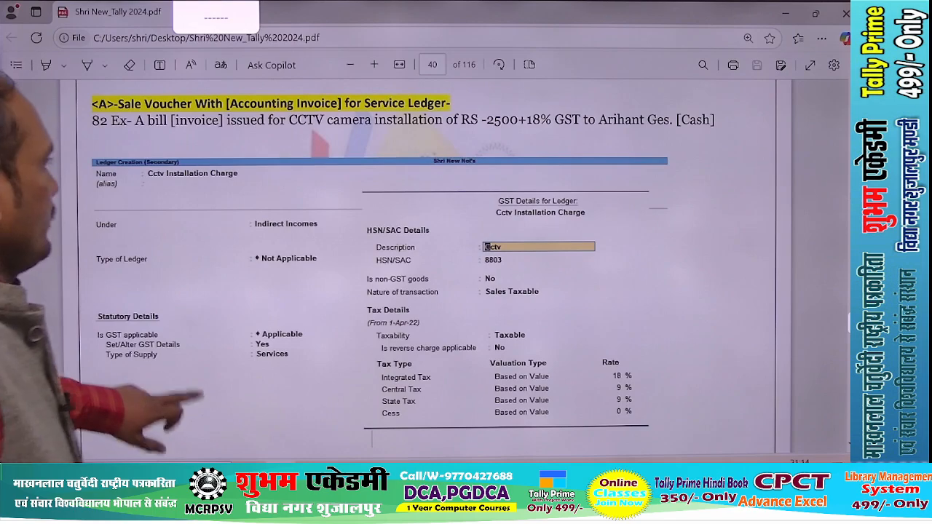
scroll(426, 270, down, 3)
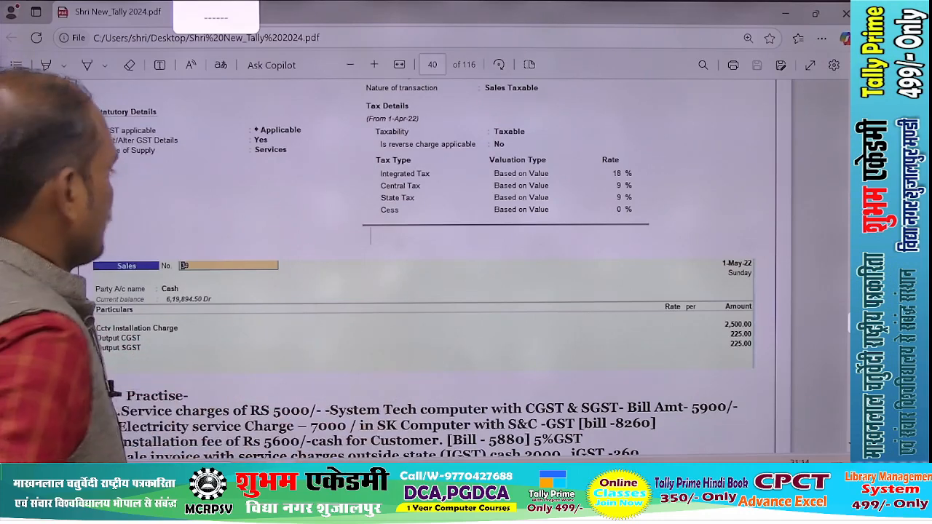
scroll(426, 269, down, 2)
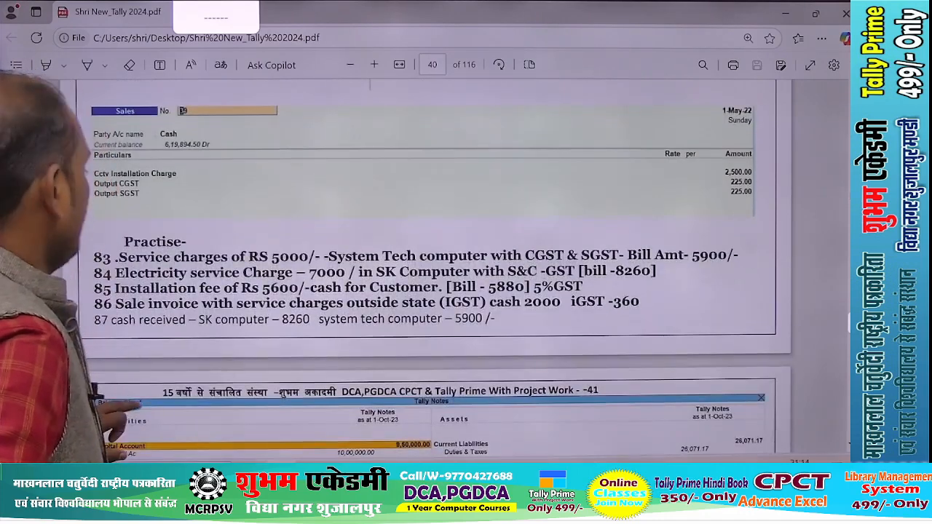
scroll(426, 270, down, 1)
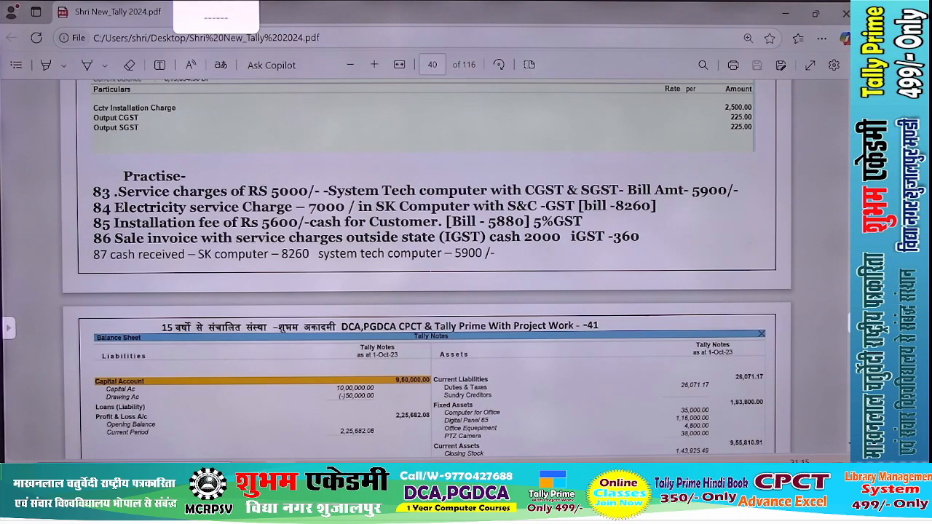
key(alt+Tab)
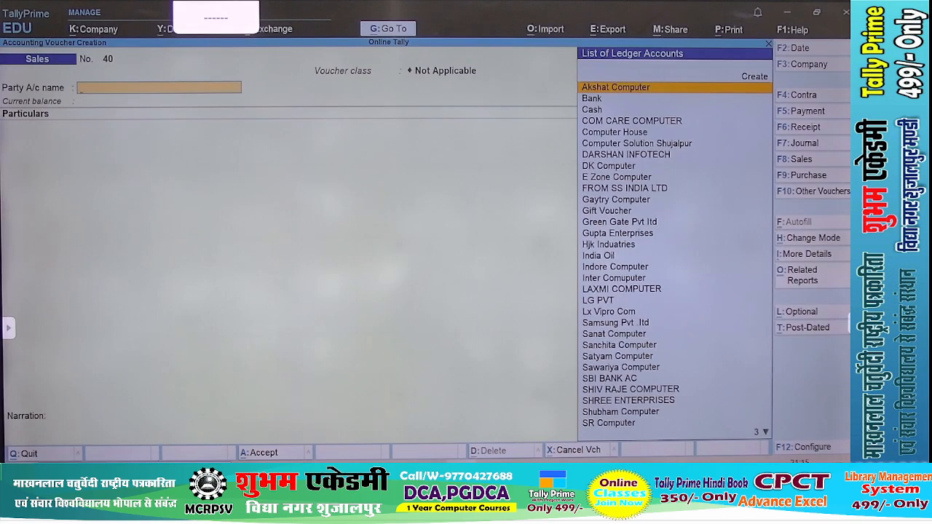
Step: Create and save a party ledger named System Tech Computer under Sundry Debtors for the new sales voucher
text(s)
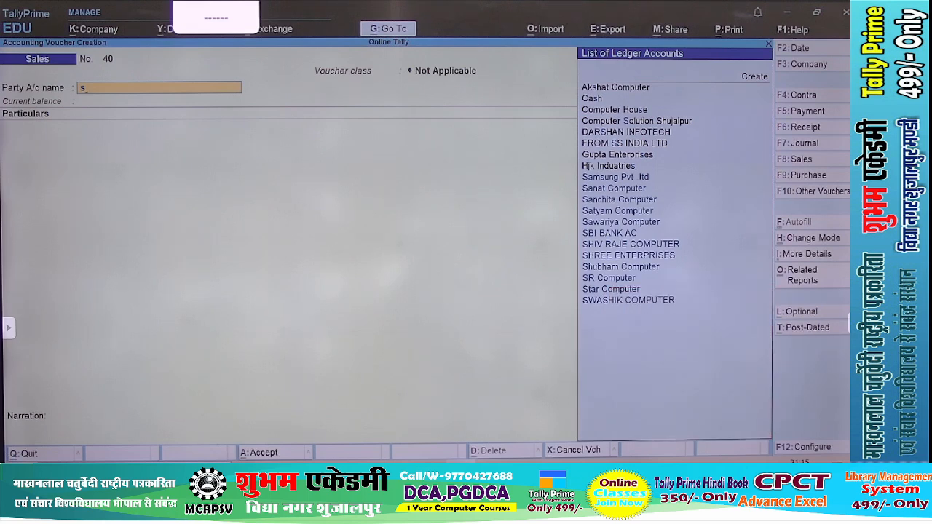
key(BackSpace)
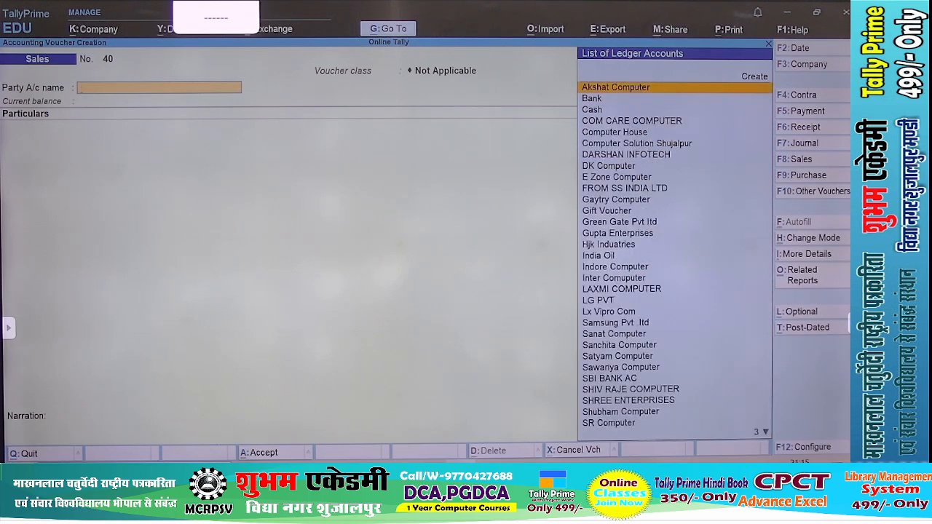
key(alt+c)
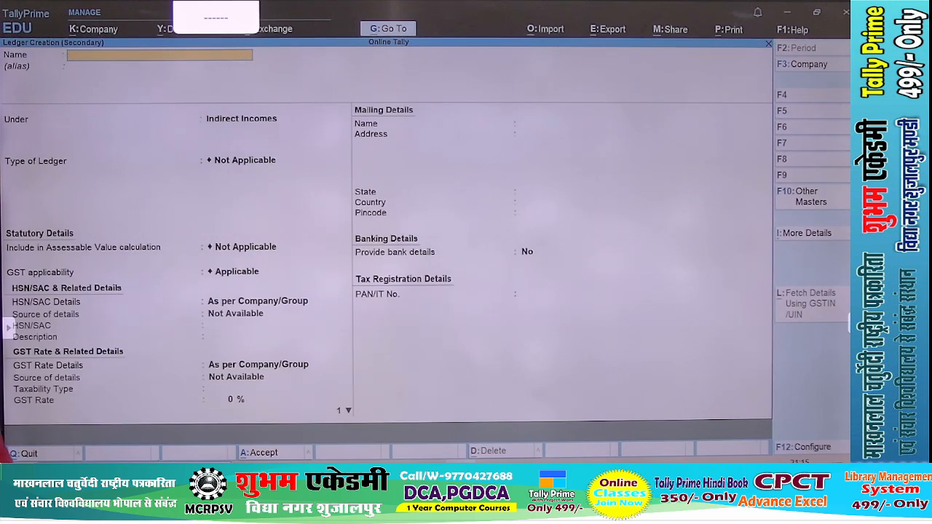
text(Syst)
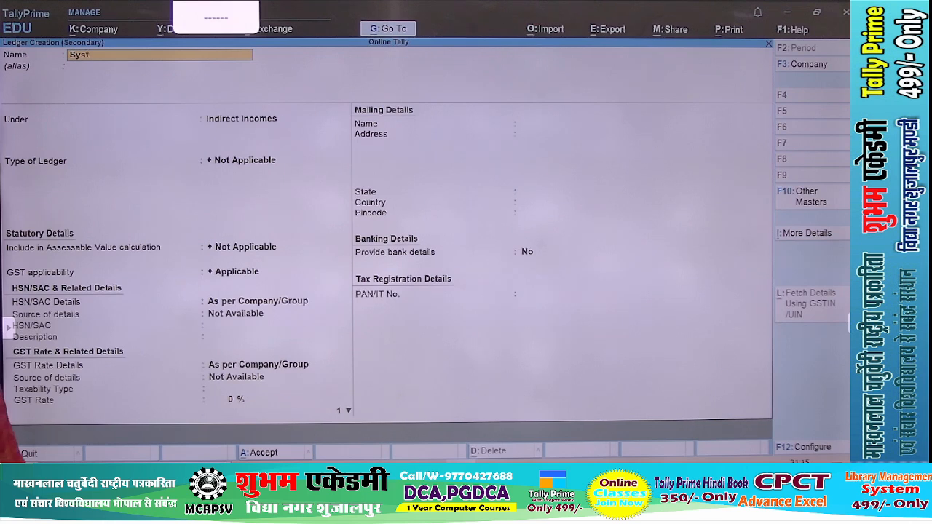
text(em Tech Computer)
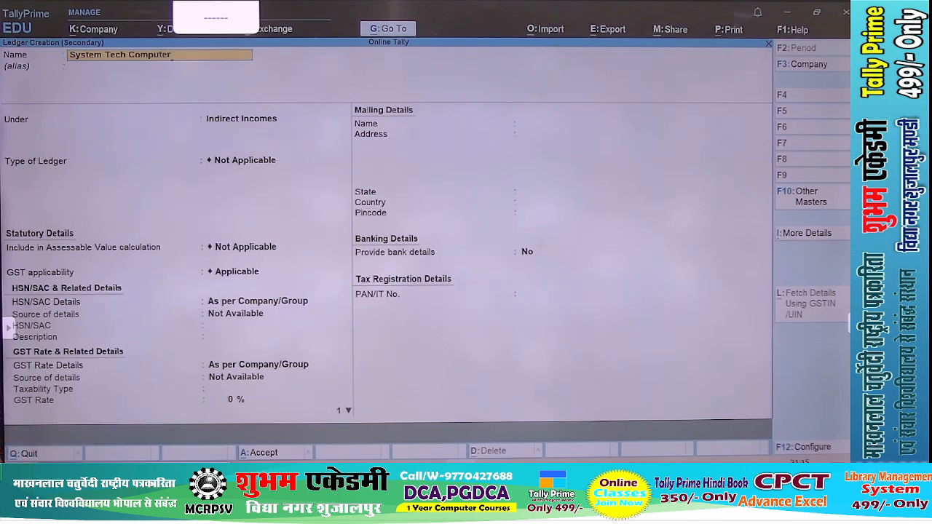
key(Return)
text(Sundry Debtors)
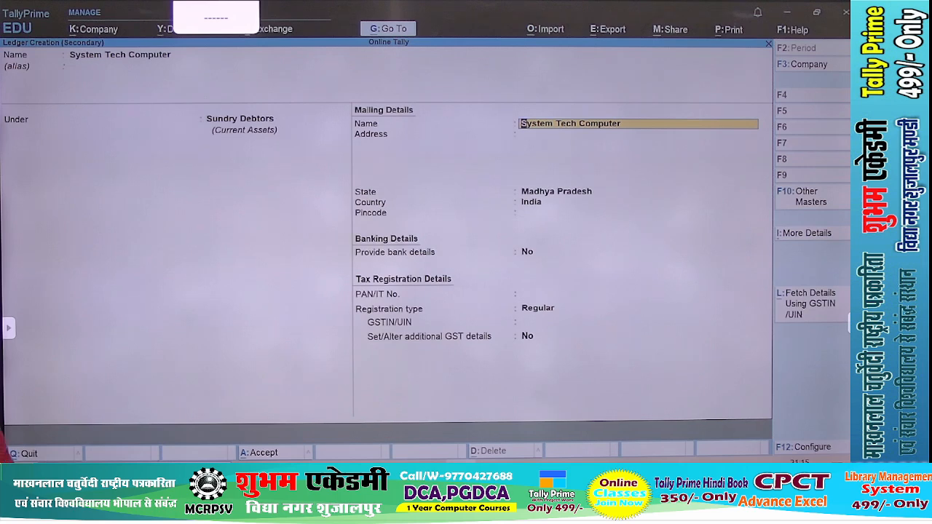
key(ctrl+a)
Step: Leave the dispatch details blank and accept the party details for System Tech Computer unchanged
key(Return)
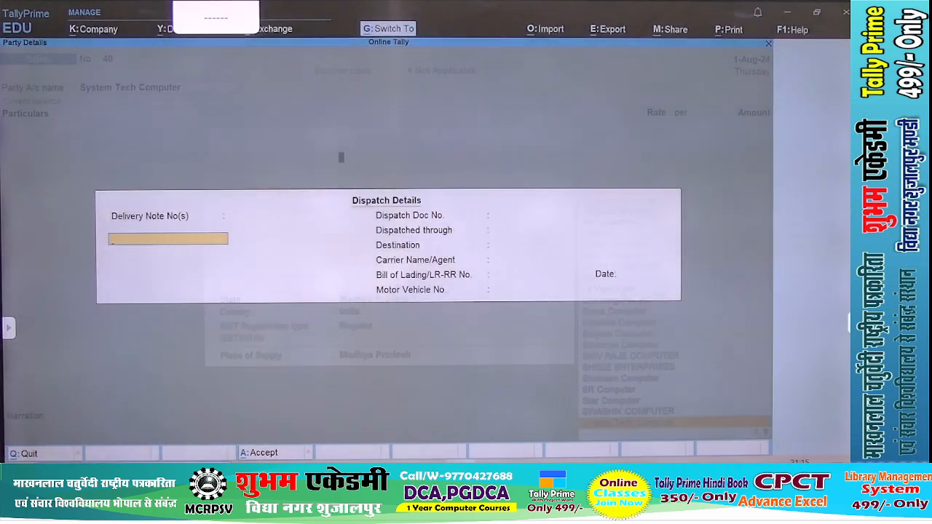
key(Escape)
key(ctrl+a)
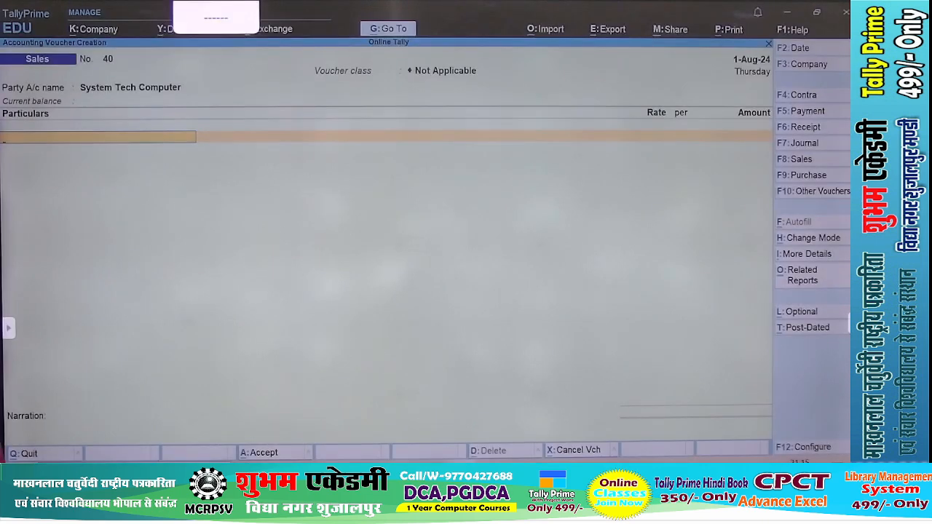
Step: Create a ledger named Service Charge from the voucher's particulars and place it under the Indirect Incomes group
key(alt+c)
text(Serv)
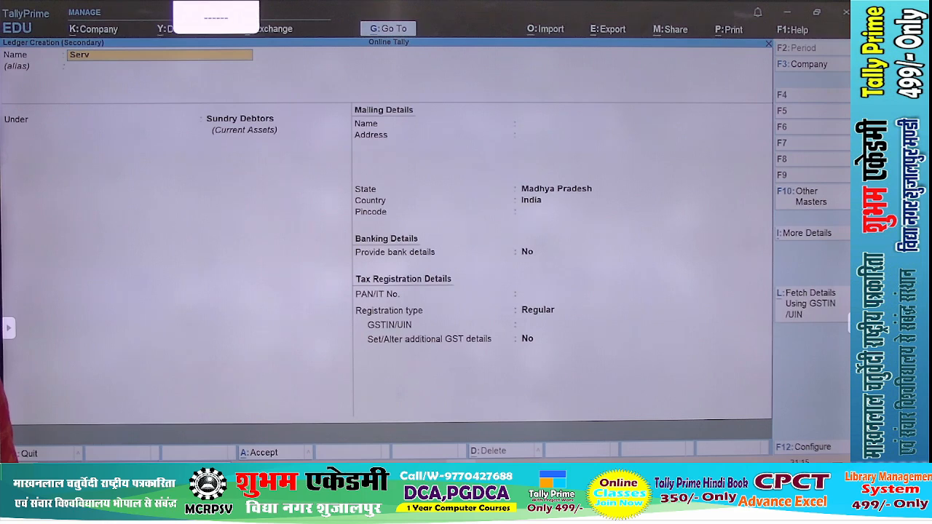
text(ice Charge)
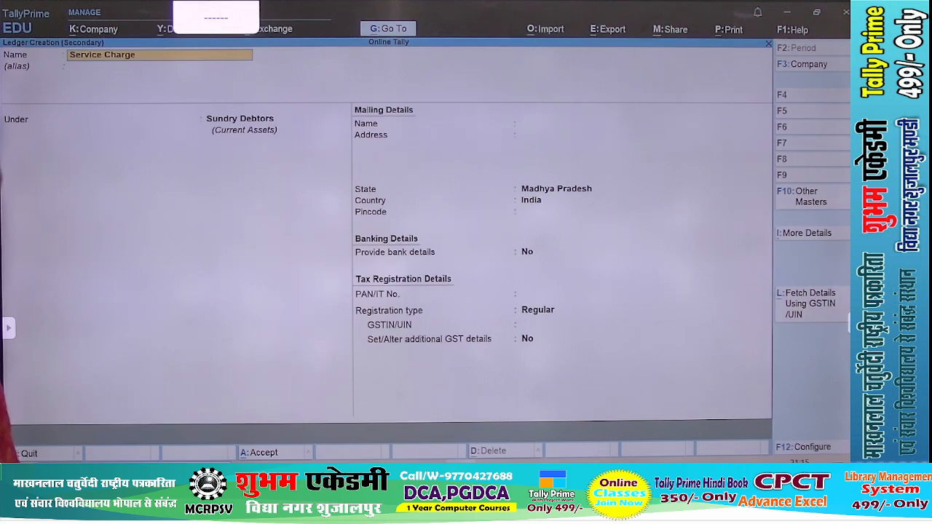
key(Return)
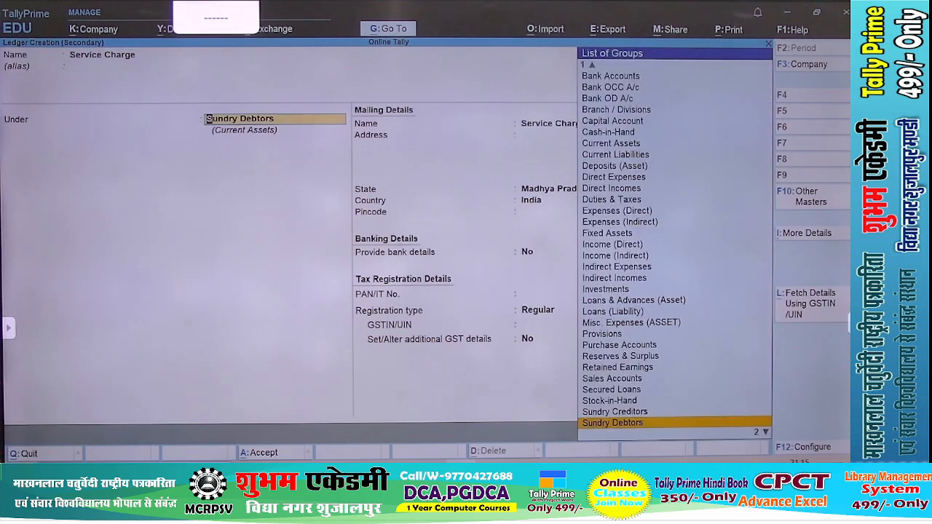
text(In)
key(Down)
key(Down)
key(Down)
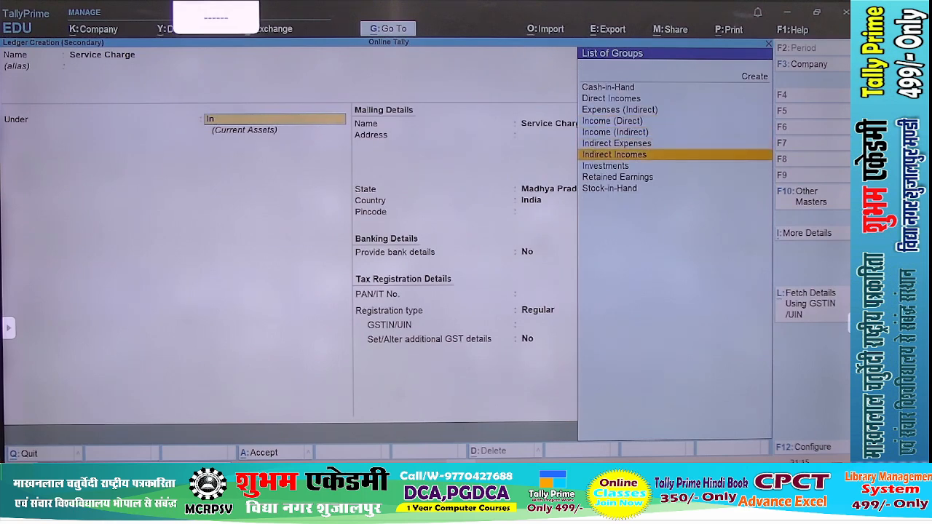
key(Return)
Step: Specify the Service Charge ledger's GST rate details here as Taxable at 18%, keep Services as the type of supply, and save it
key(Return)
key(Return)
key(Return)
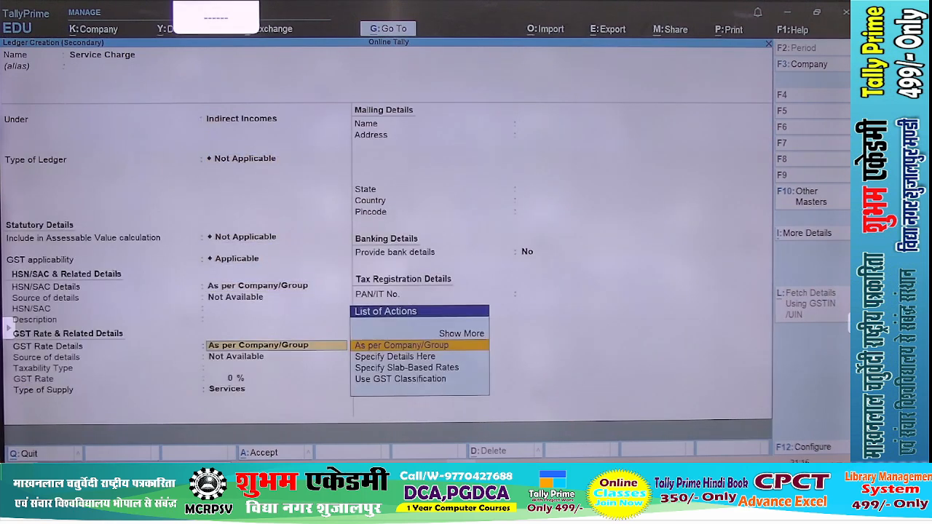
key(Down)
key(Return)
key(Return)
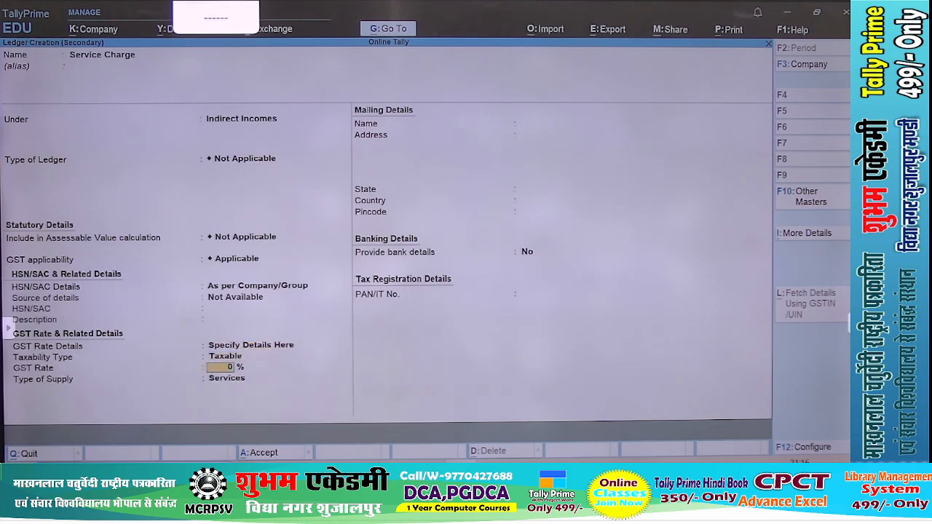
key(Return)
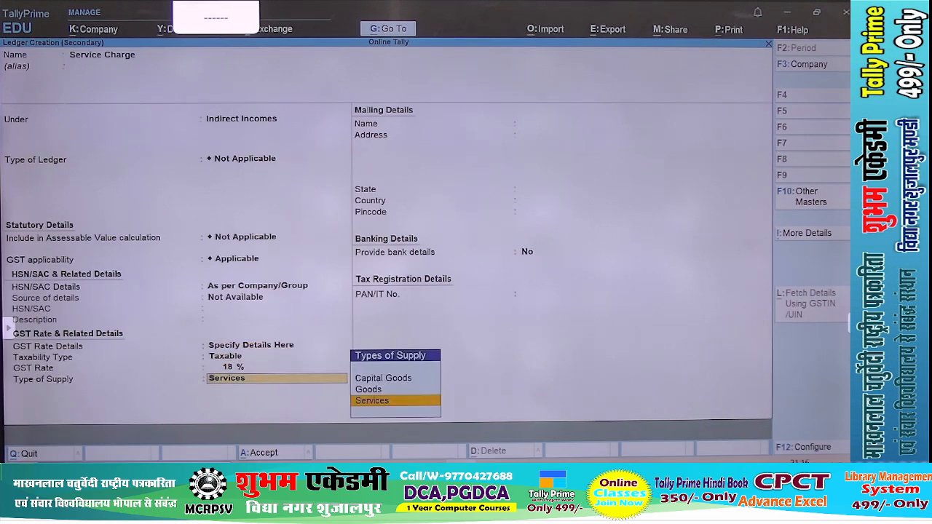
key(Return)
key(Return)
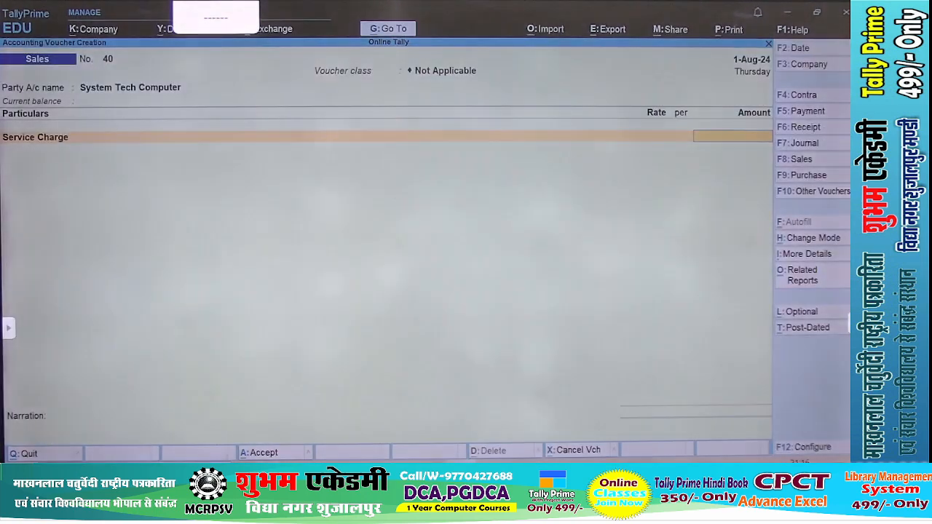
Step: Check exercise 83 in the PDF and enter 5,000 as the Service Charge amount in the voucher
key(alt+Tab)
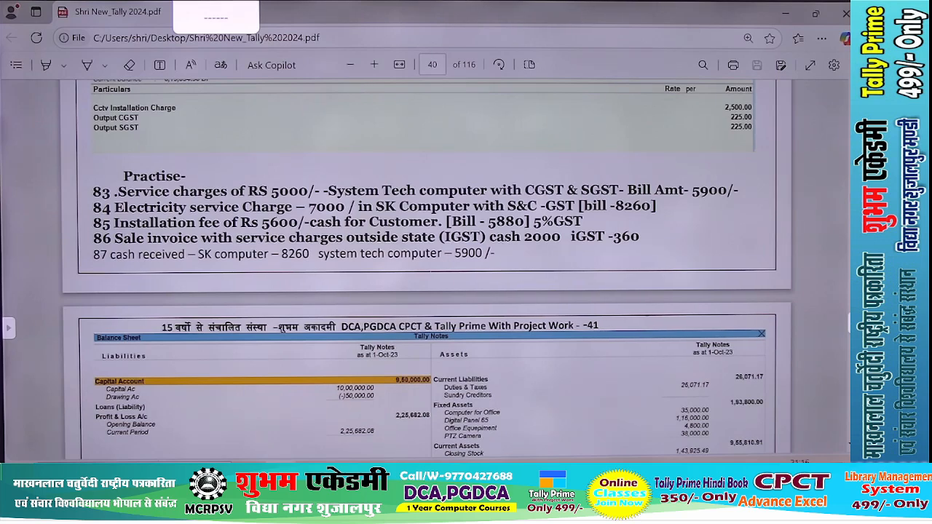
key(alt+Tab)
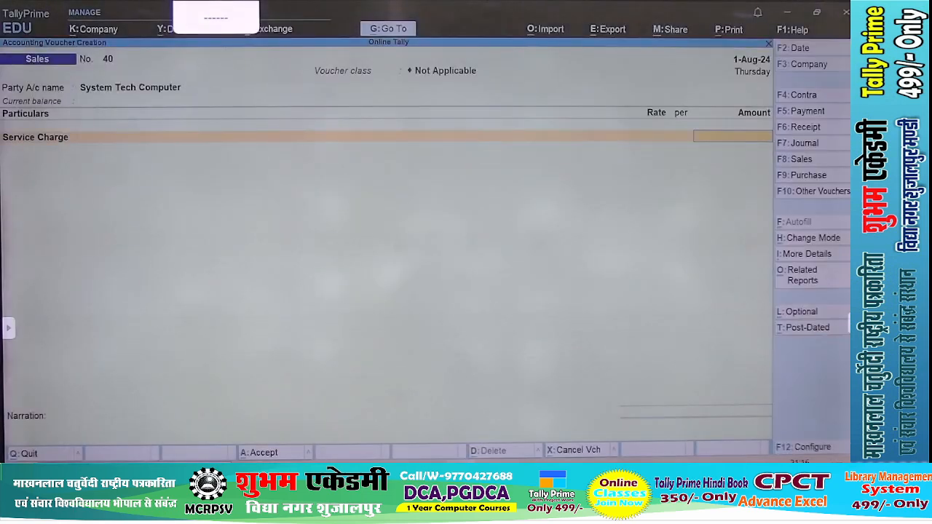
text(5000)
key(Return)
Step: Add the Output CGST ledger below Service Charge and accept its calculated amount
text(O)
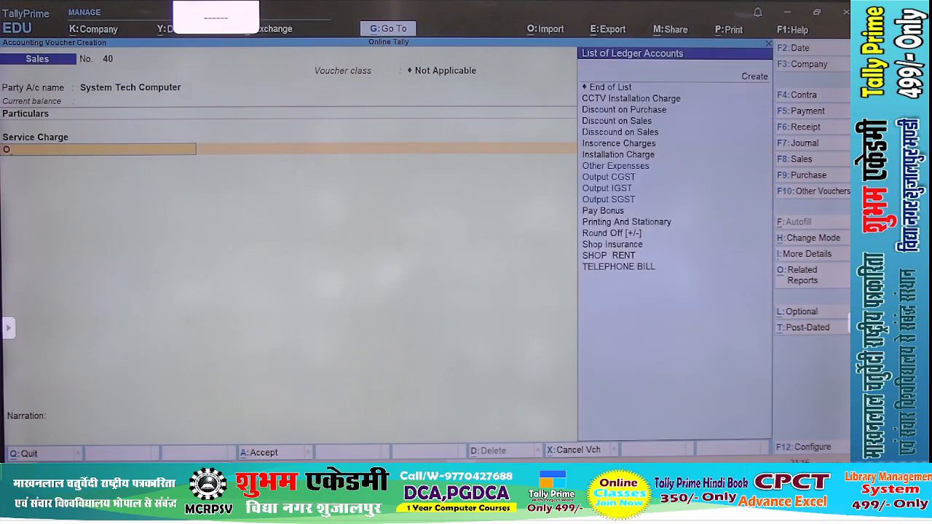
text(u)
key(Down)
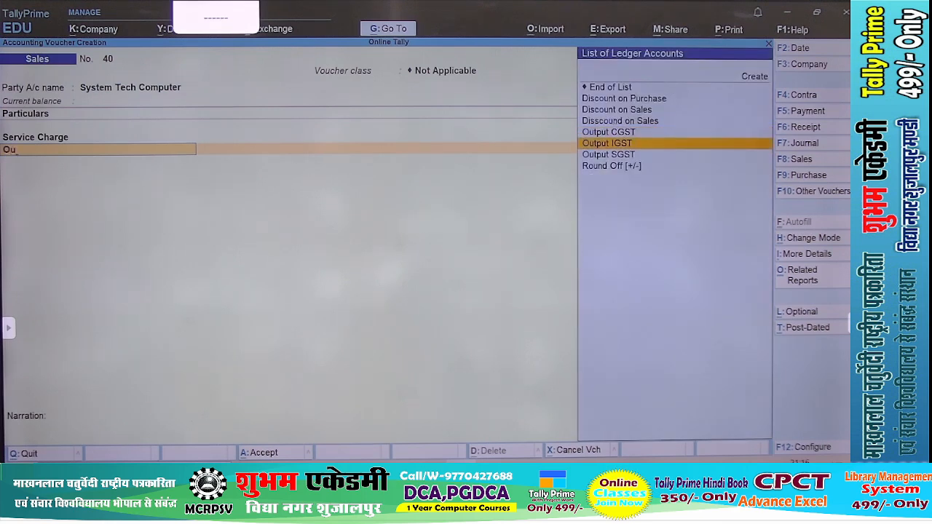
key(Up)
key(Return)
key(Return)
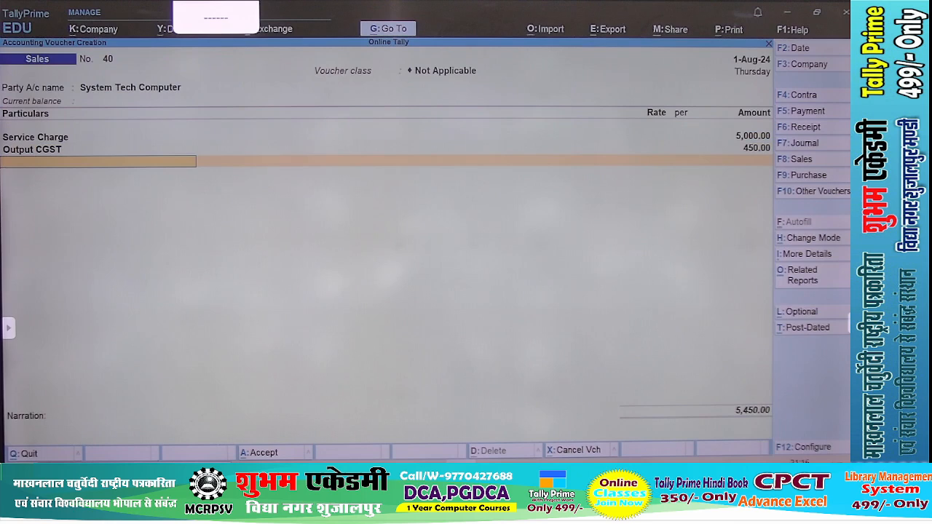
Step: Add the Output SGST ledger below Output CGST with its calculated amount and save the System Tech Computer sales voucher
text(Ou)
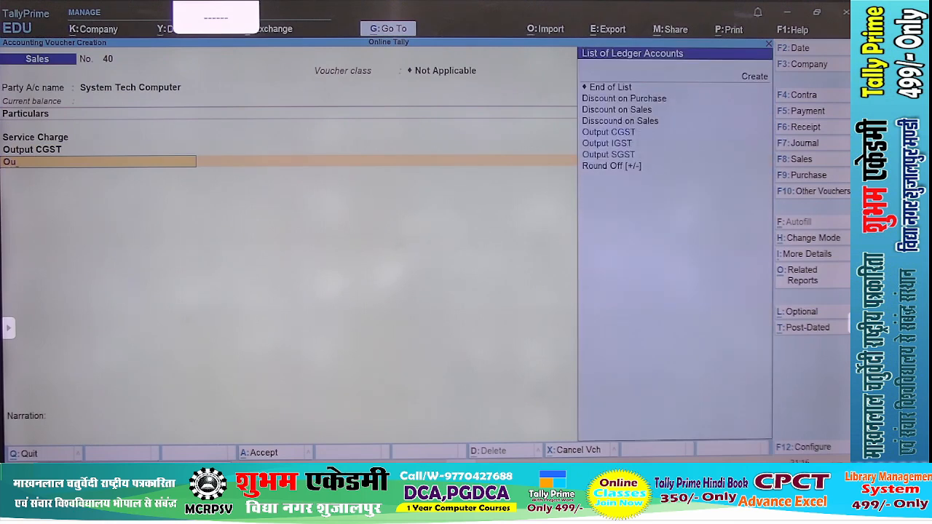
key(Down)
key(Down)
key(Return)
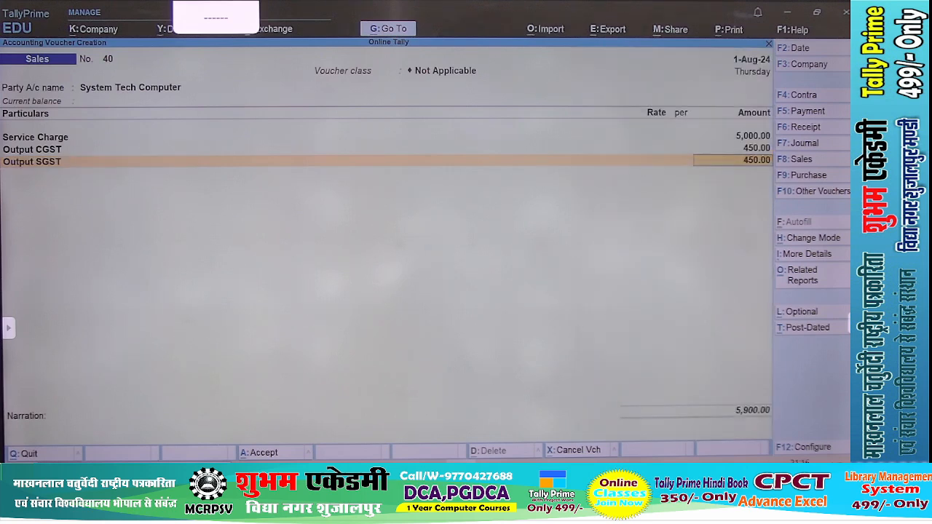
key(ctrl+a)
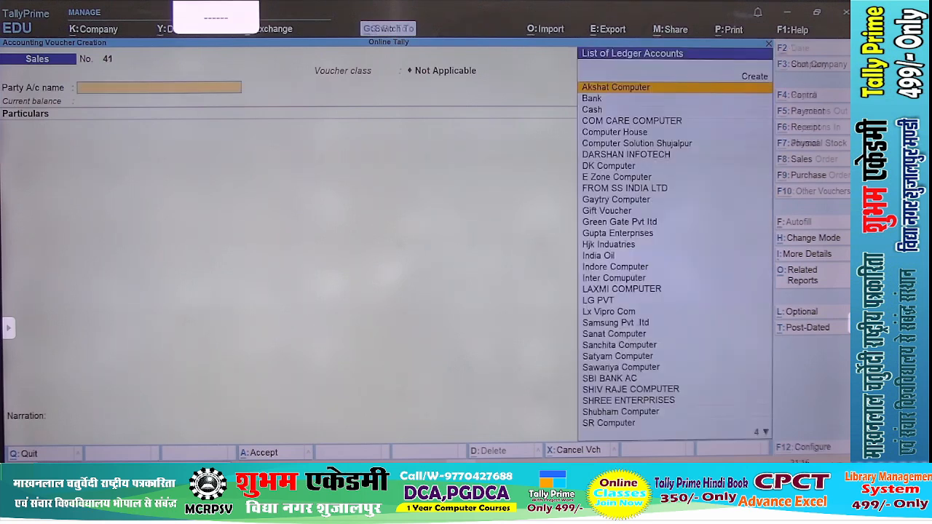
Step: Create an SK Computer party ledger under Sundry Debtors for exercise 84's voucher and accept its default dispatch and party details
key(alt+Tab)
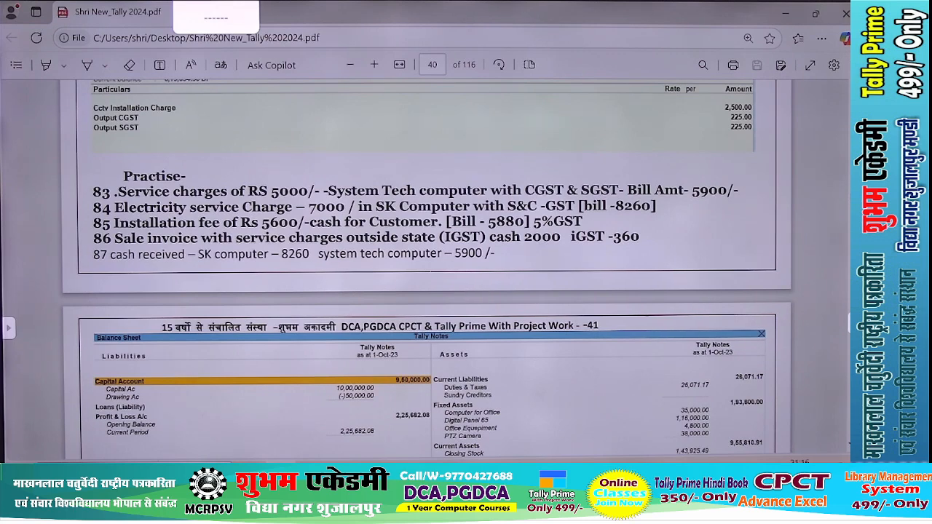
key(alt+Tab)
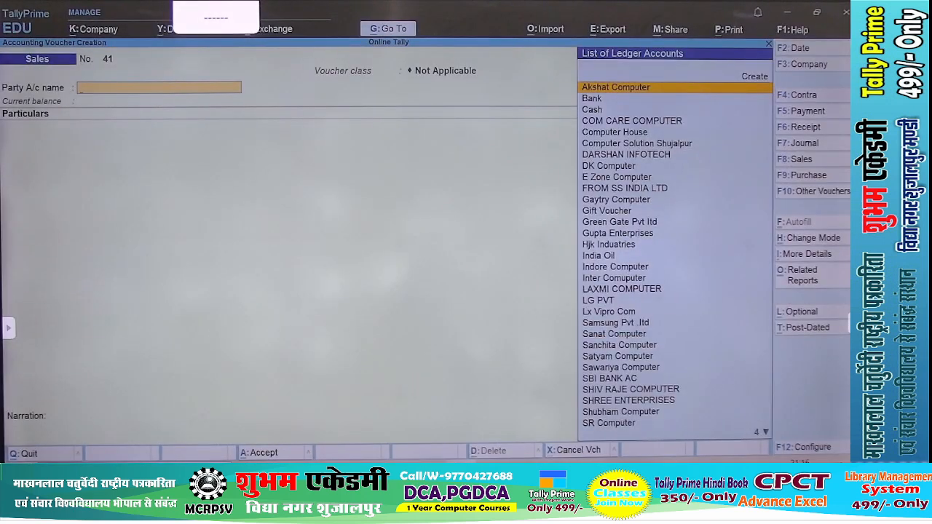
text(s)
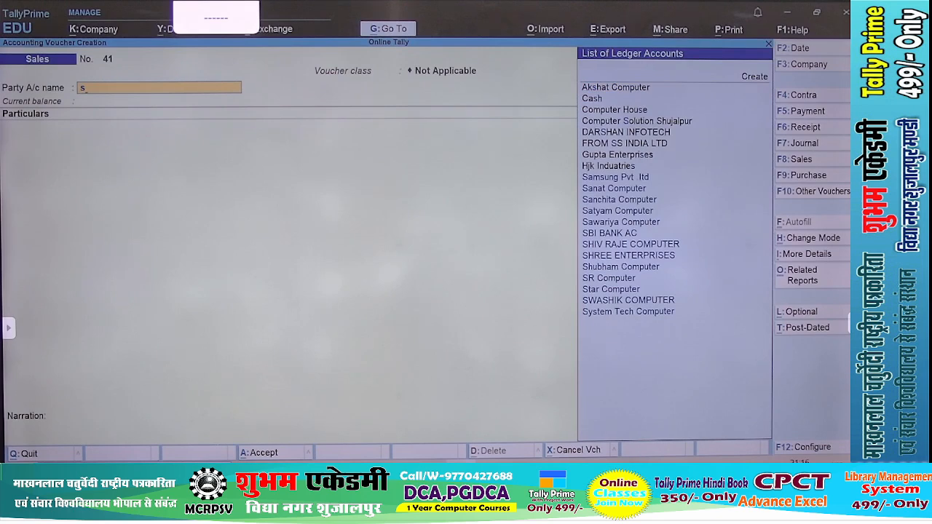
key(BackSpace)
key(alt+c)
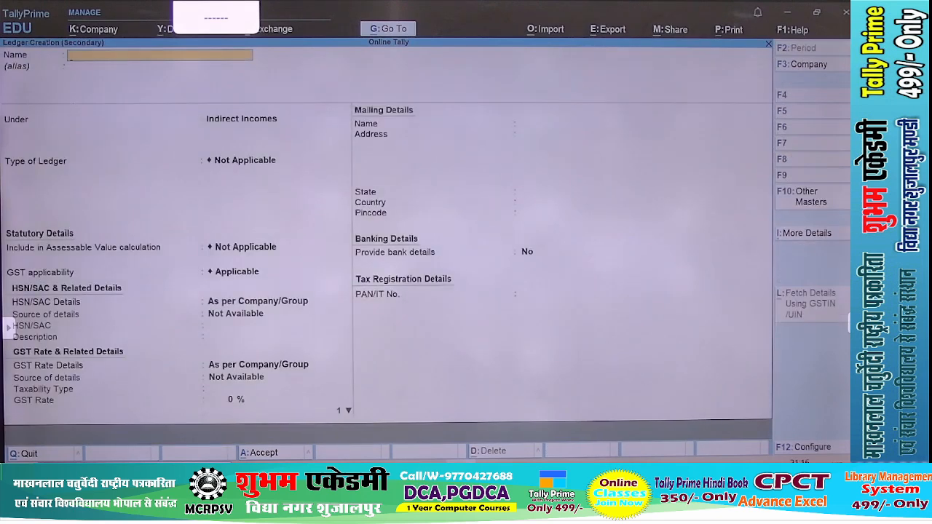
text(SK Computer)
key(Return)
text(Su)
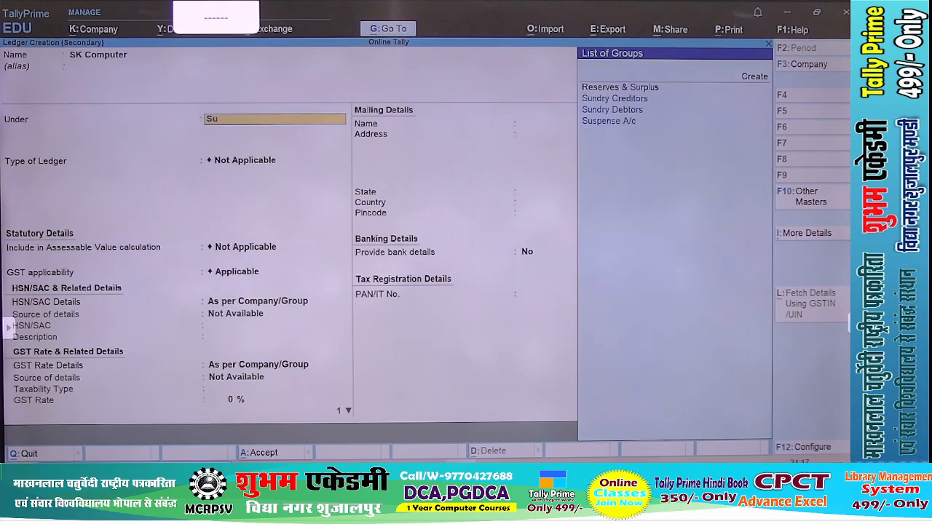
key(Down)
key(Down)
key(Return)
key(ctrl+a)
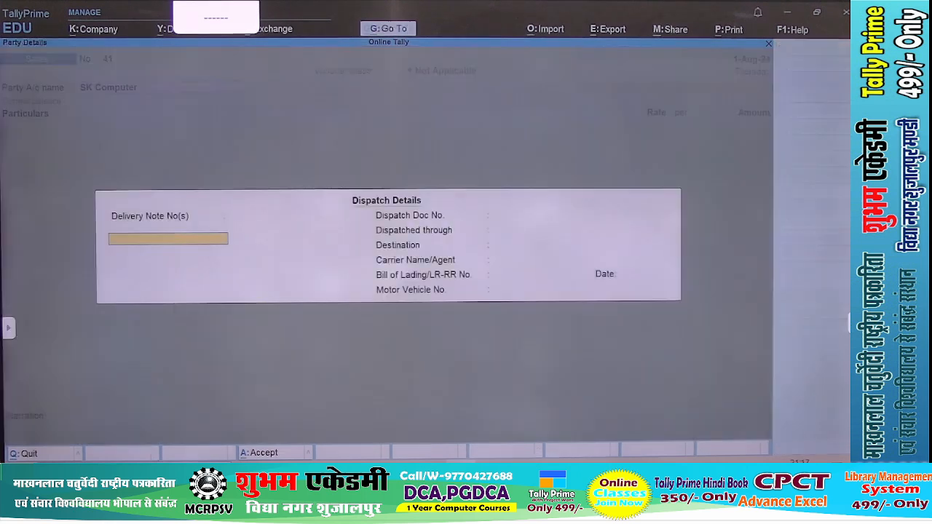
key(ctrl+a)
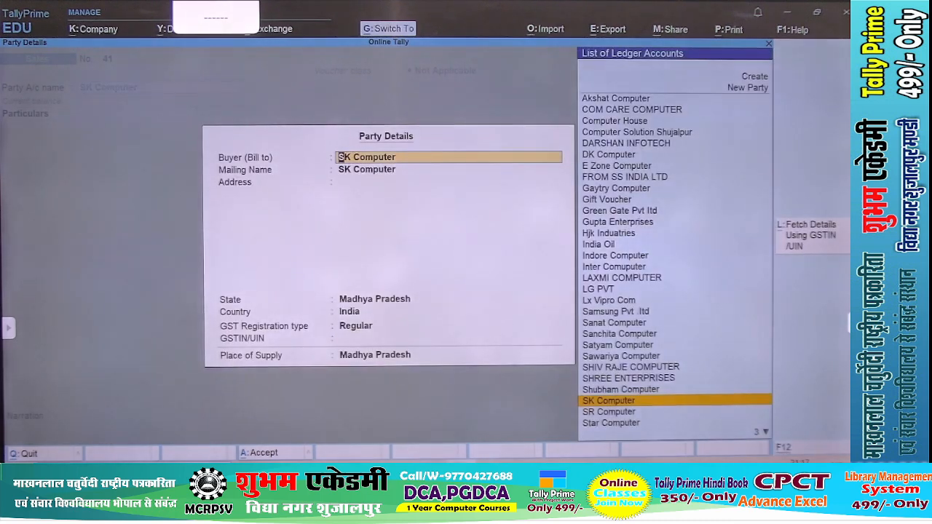
key(ctrl+a)
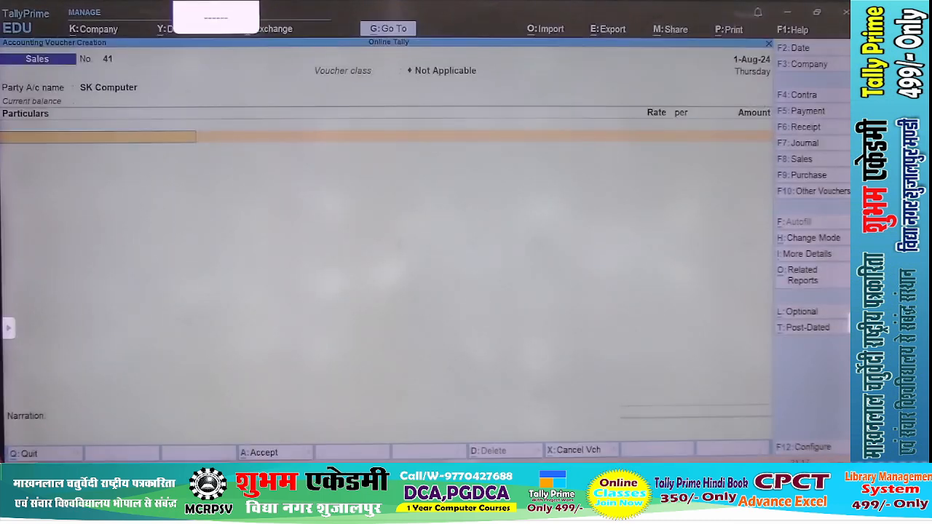
Step: Create a ledger named Electricity Service Charge from the voucher's particulars and place it under the Indirect Incomes group
key(alt+c)
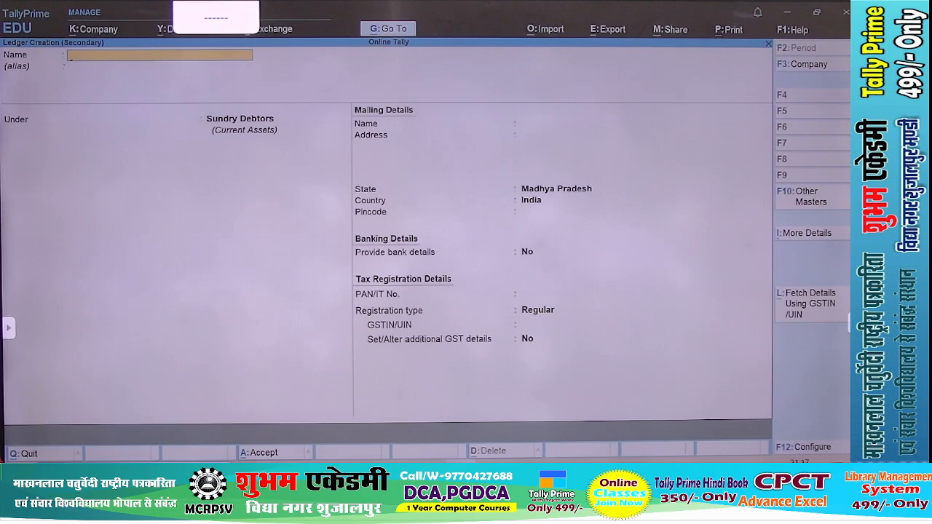
text(Ele)
text(ctricity)
text( ch)
text(vice Sha)
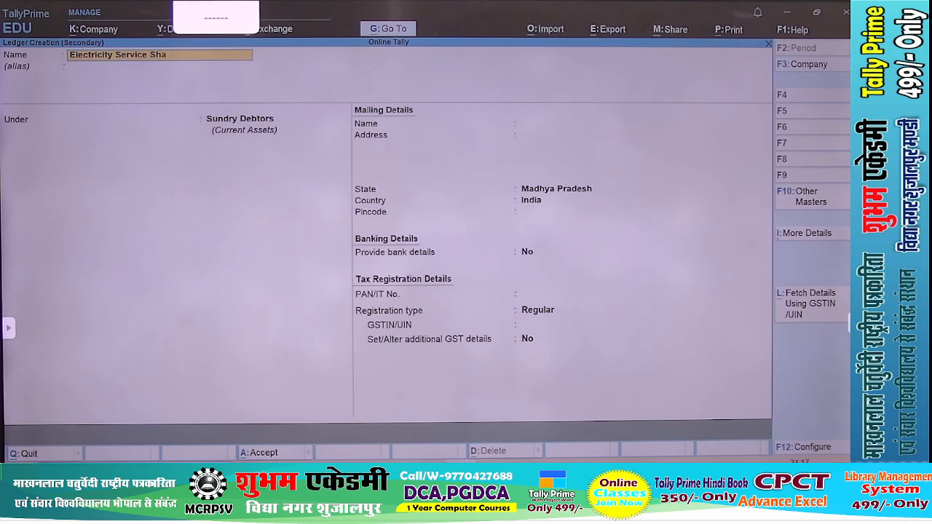
key(BackSpace)
key(BackSpace)
text(Charge)
key(Return)
key(Return)
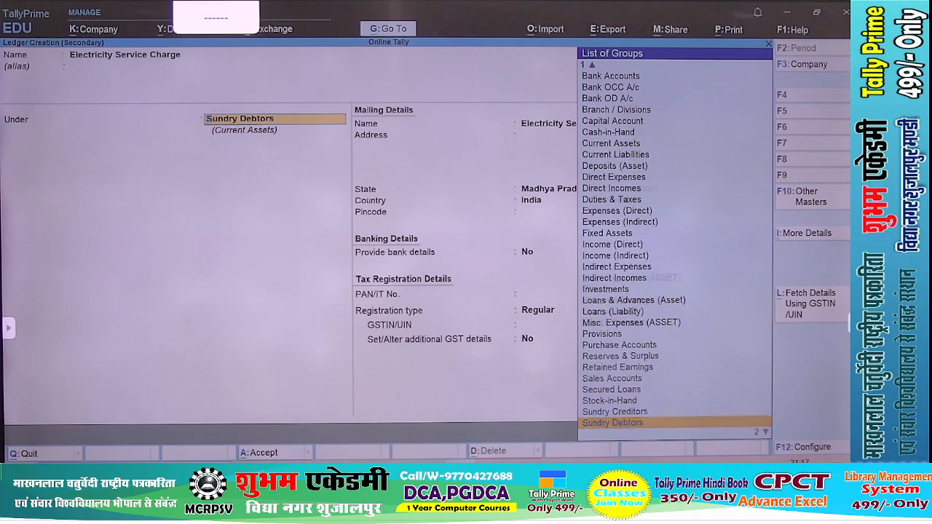
text(In)
key(Down)
key(Down)
key(Down)
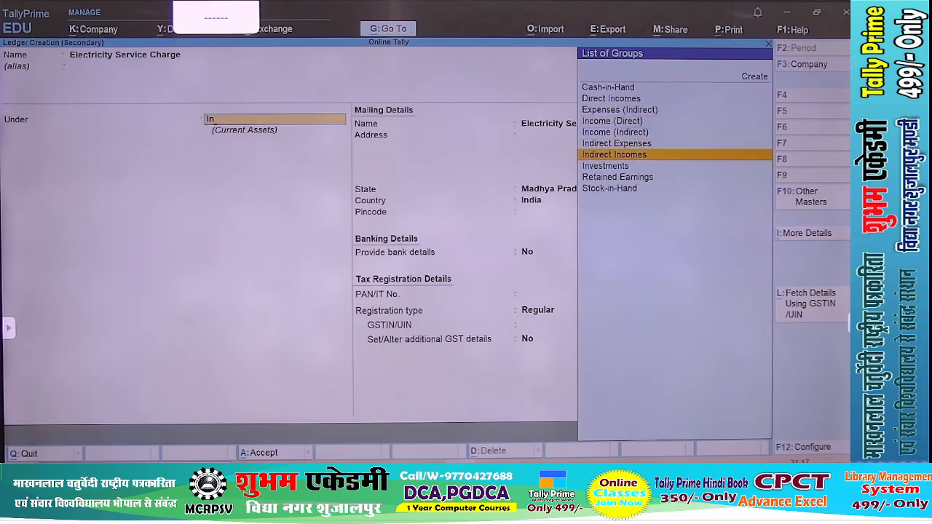
key(Return)
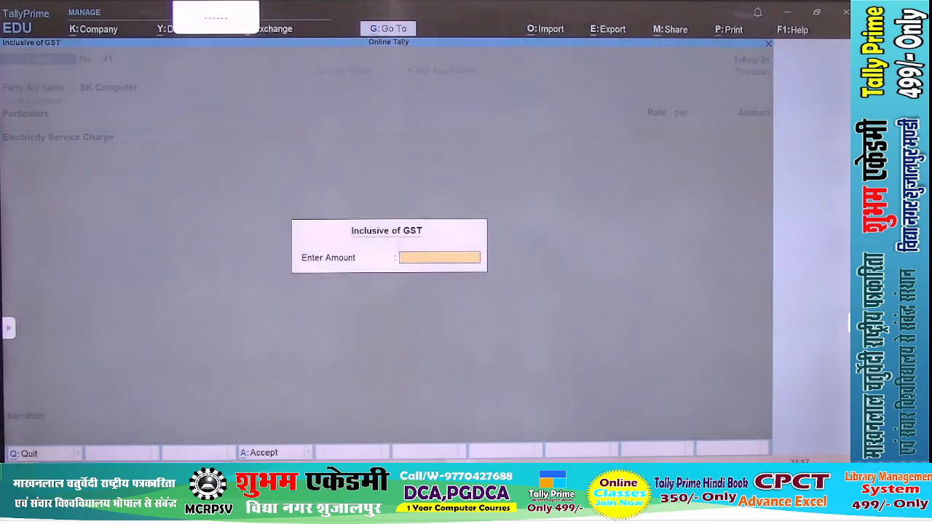
Step: Alter the Electricity Service Charge ledger to specify GST rate details here as Taxable at 18%, effective 1-Aug-24, and save it
key(Escape)
key(ctrl+Return)
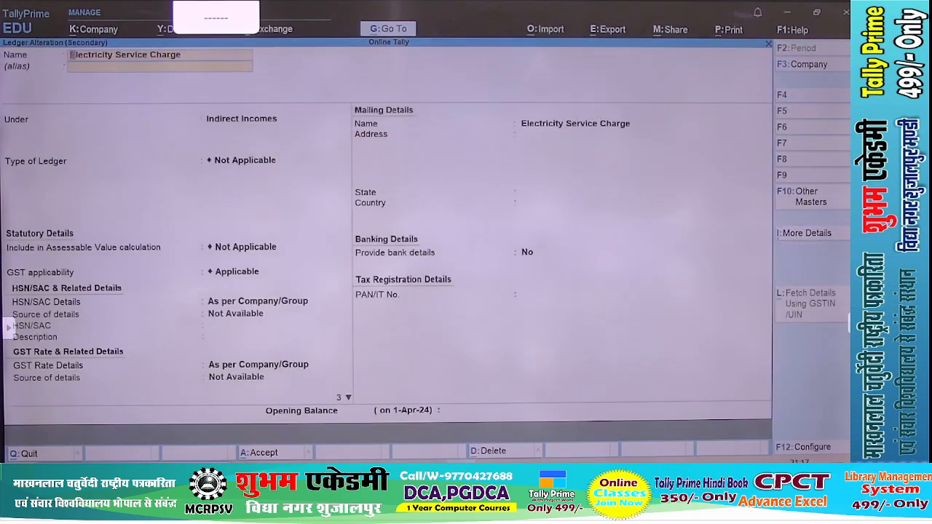
key(Return)
key(Return)
key(Return)
key(Return)
key(Return)
key(Return)
key(Return)
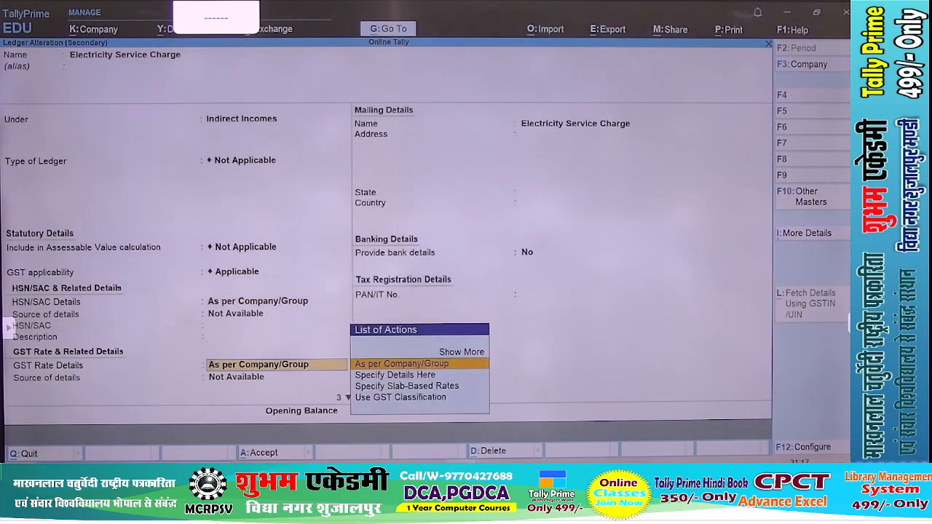
key(Down)
key(Return)
key(Return)
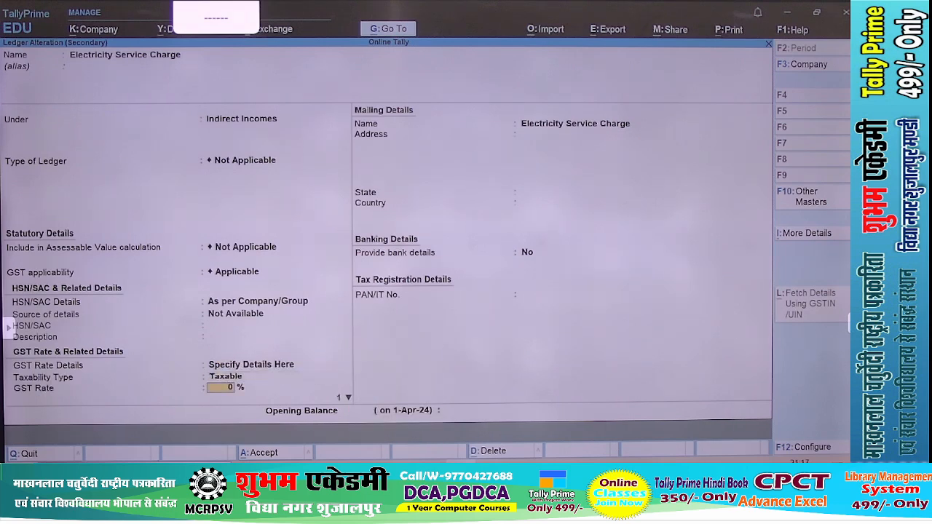
text(18)
key(Return)
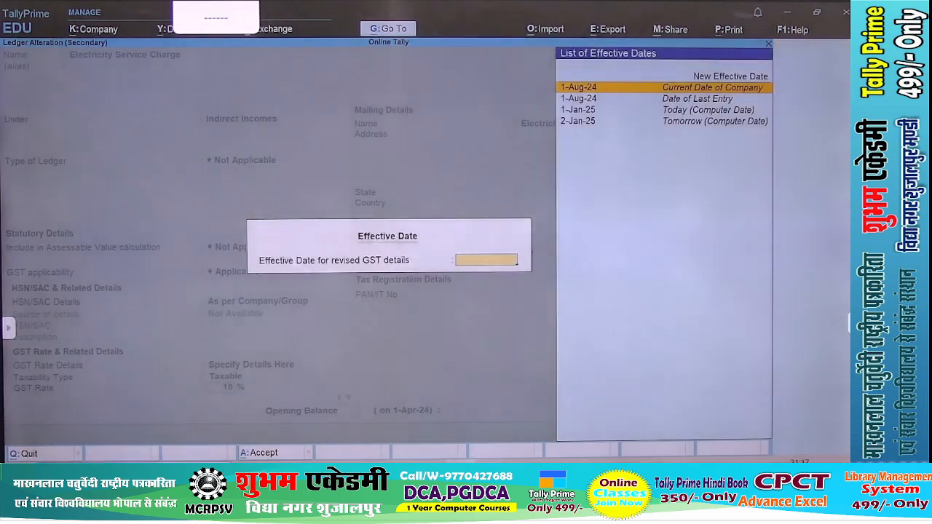
key(Return)
key(ctrl+a)
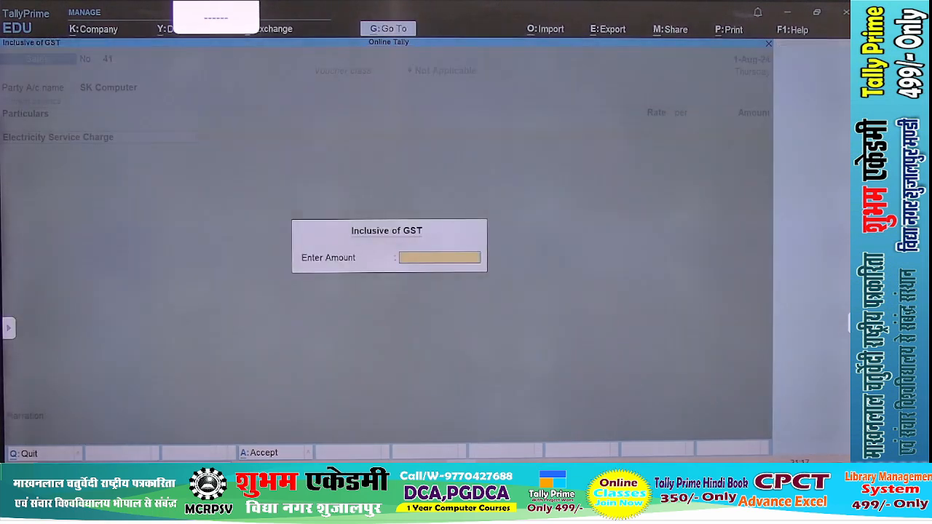
Step: Skip the GST-inclusive amount, check exercise 84 in the PDF and enter 7,000 as the Electricity Service Charge amount
key(Escape)
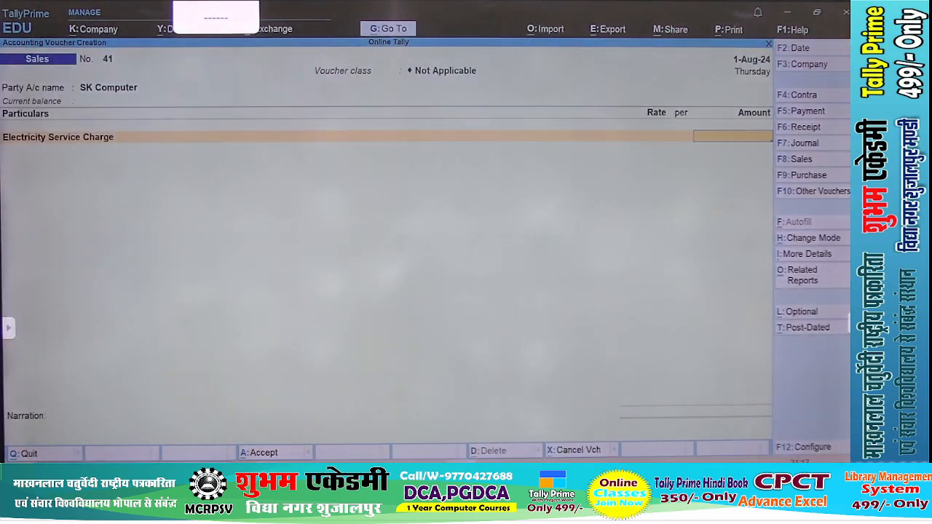
key(alt+Tab)
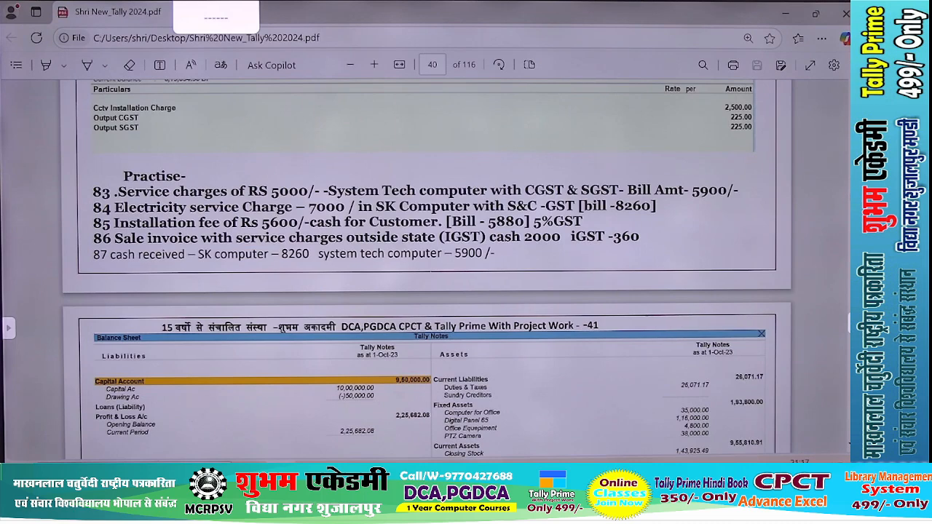
key(alt+Tab)
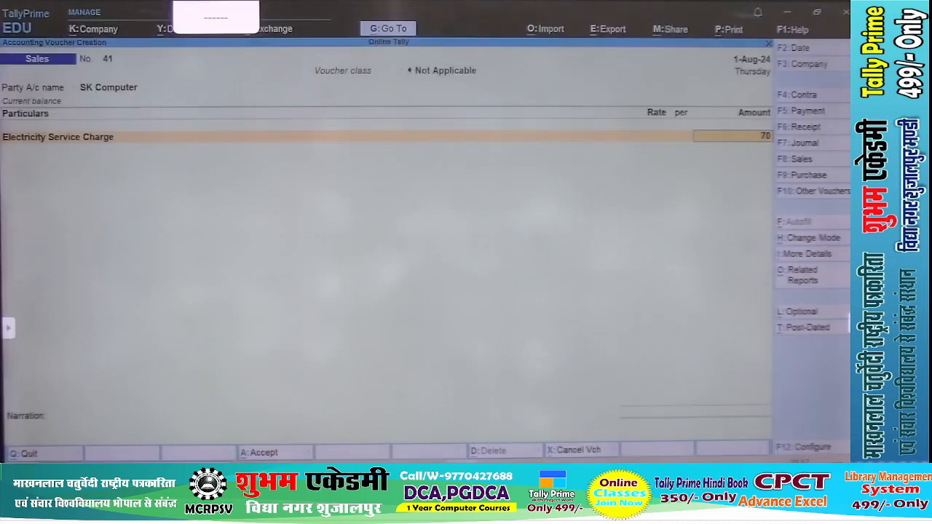
text(7000)
key(Return)
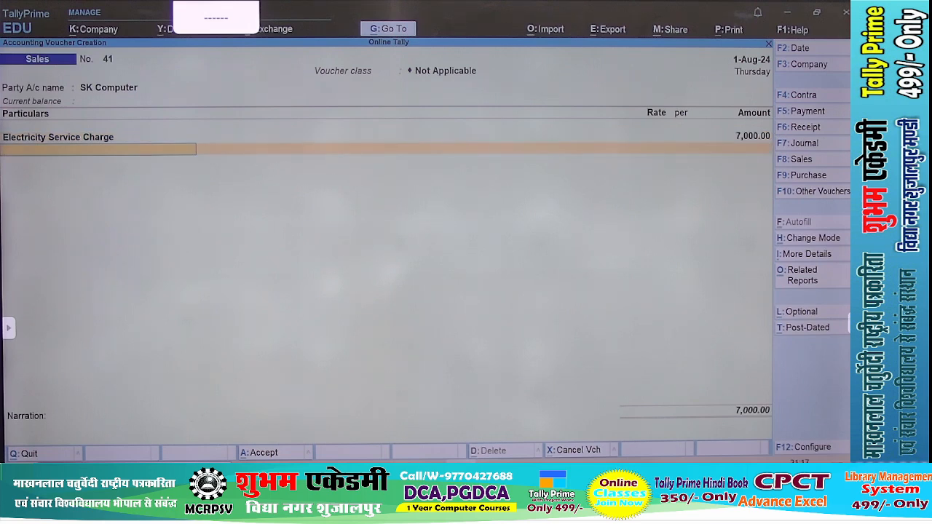
Step: Add the Output CGST ledger below Electricity Service Charge and accept its calculated amount
text(Ou)
key(Down)
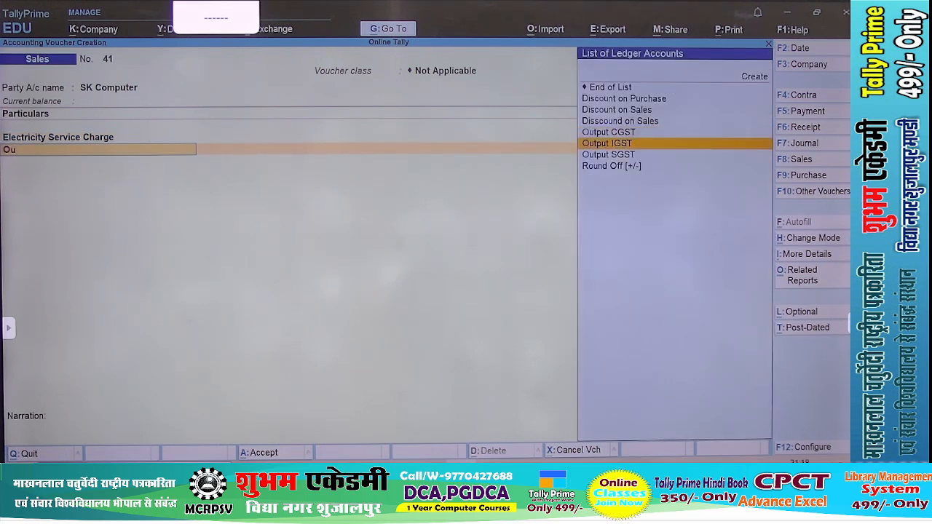
key(Up)
key(Return)
key(Return)
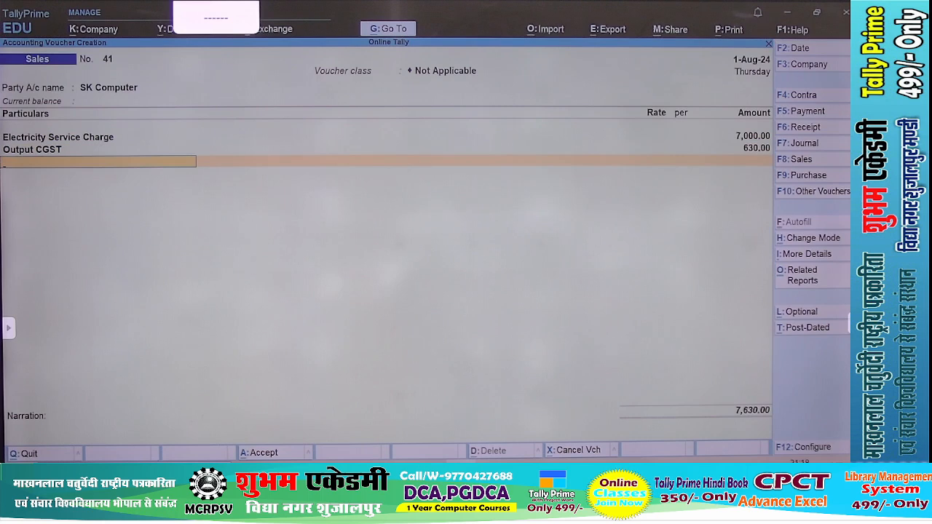
Step: Add the Output SGST ledger with its calculated amount and save the SK Computer sales voucher
text(Ou)
key(Down)
key(Down)
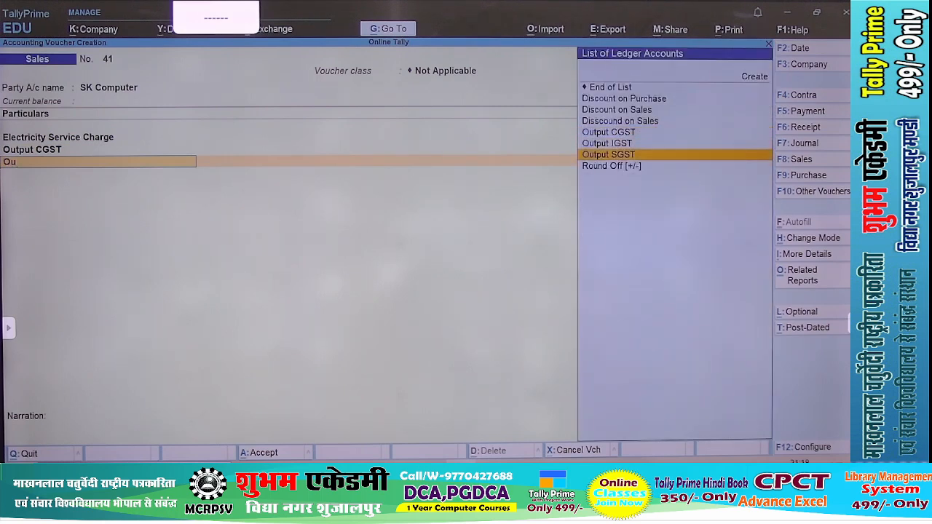
key(Return)
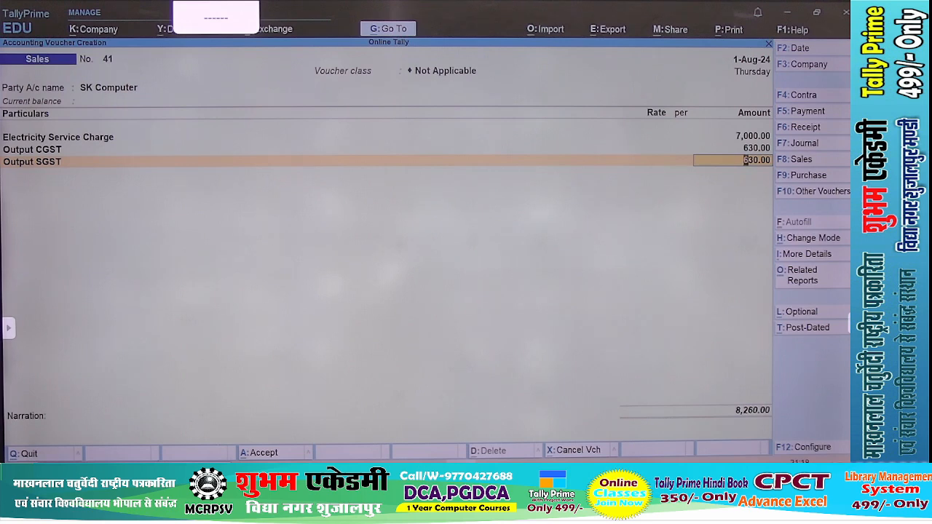
key(ctrl+a)
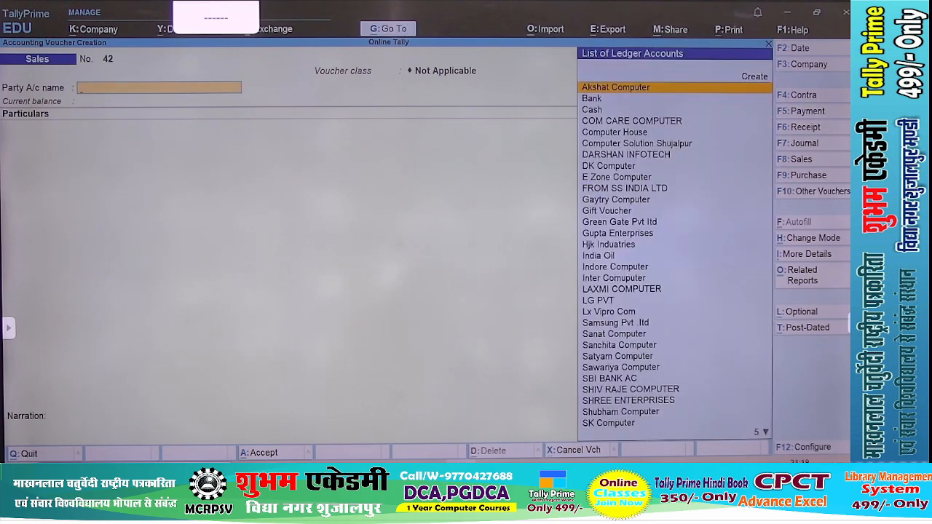
Step: Choose Cash as the party of the new sales voucher and accept the dispatch and party details
text(Ca)
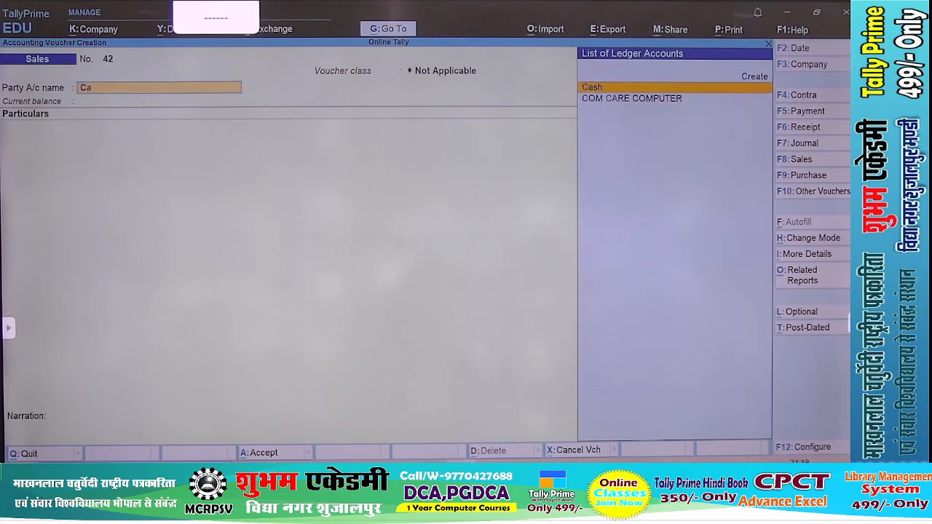
key(Return)
text(a)
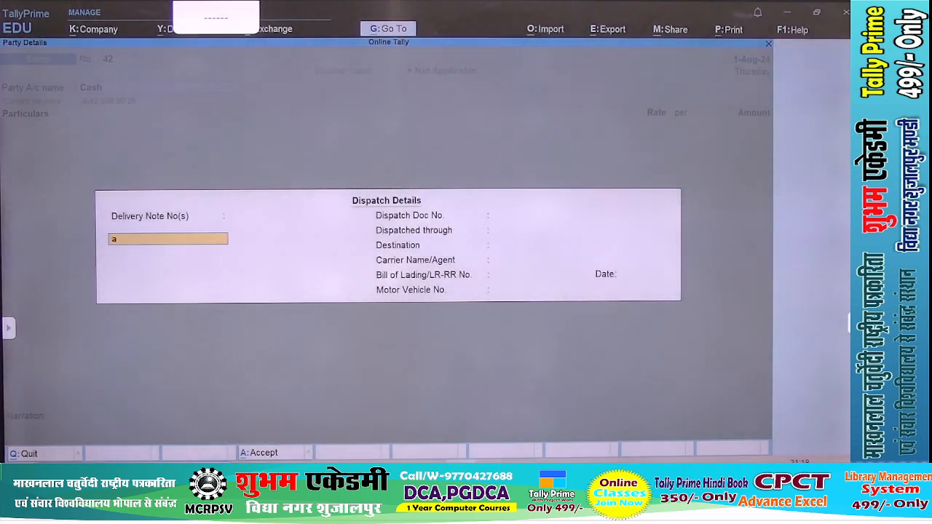
key(ctrl+a)
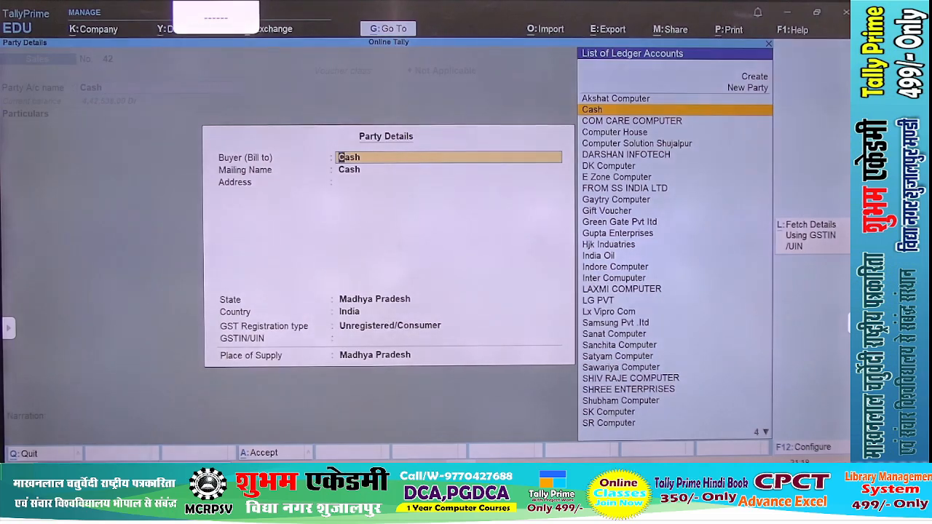
key(ctrl+a)
Step: Check exercise 85 in the course PDF and choose Installation Charge as the first ledger of the cash sales voucher
key(alt+Tab)
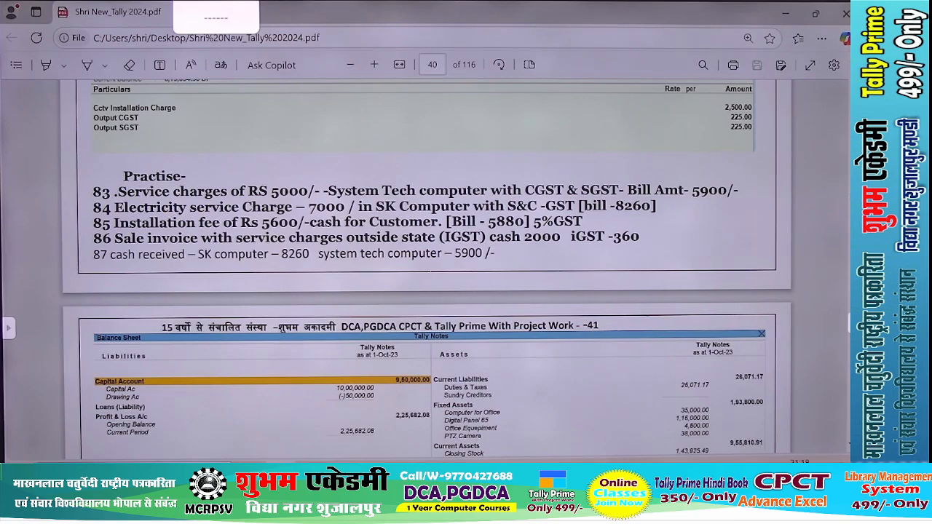
key(super)
key(super)
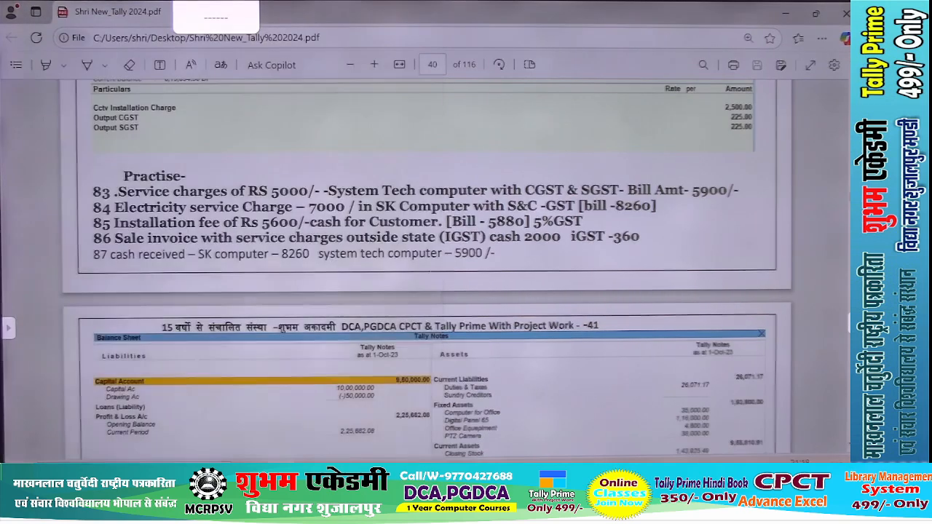
key(alt+Tab)
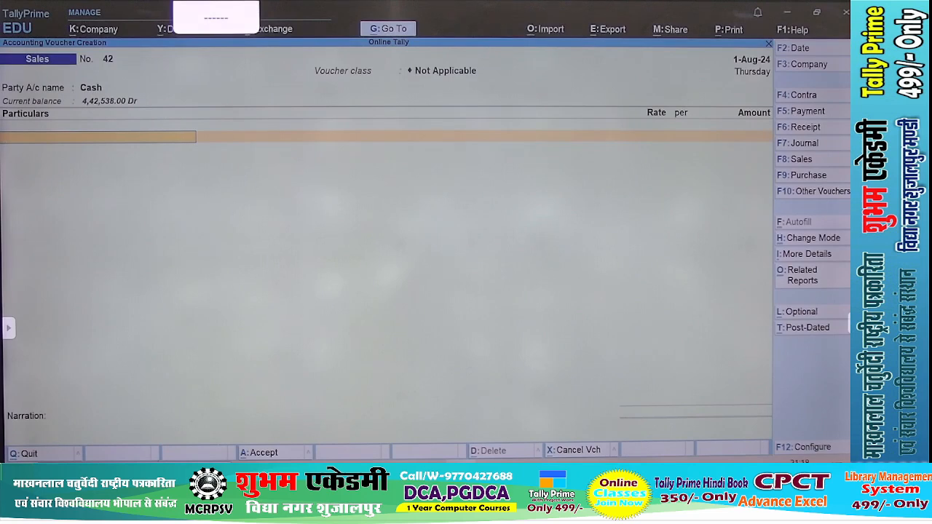
text(In)
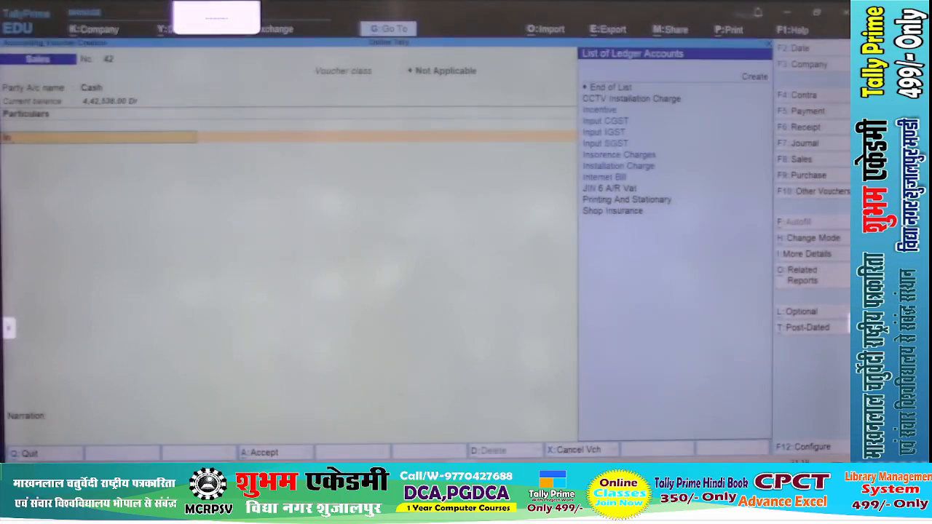
key(Down)
key(Down)
key(Down)
key(Down)
key(Down)
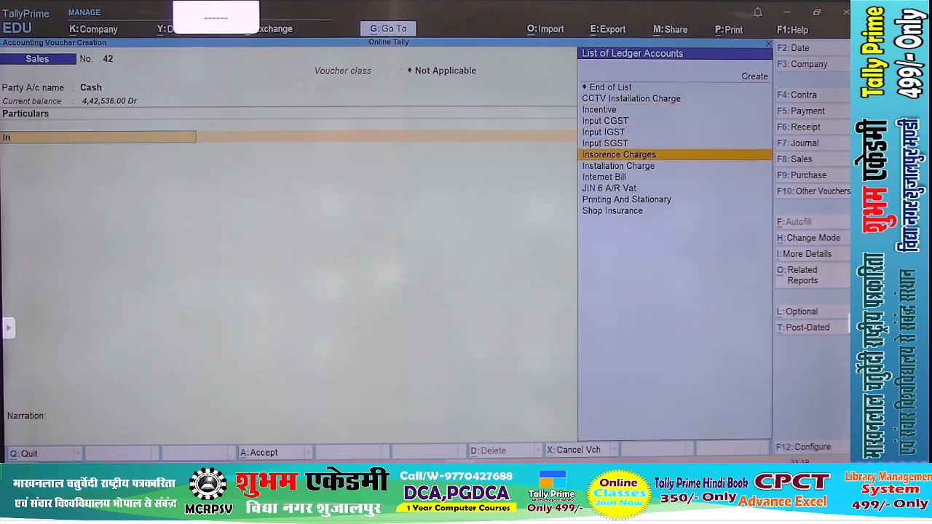
key(Down)
key(Return)
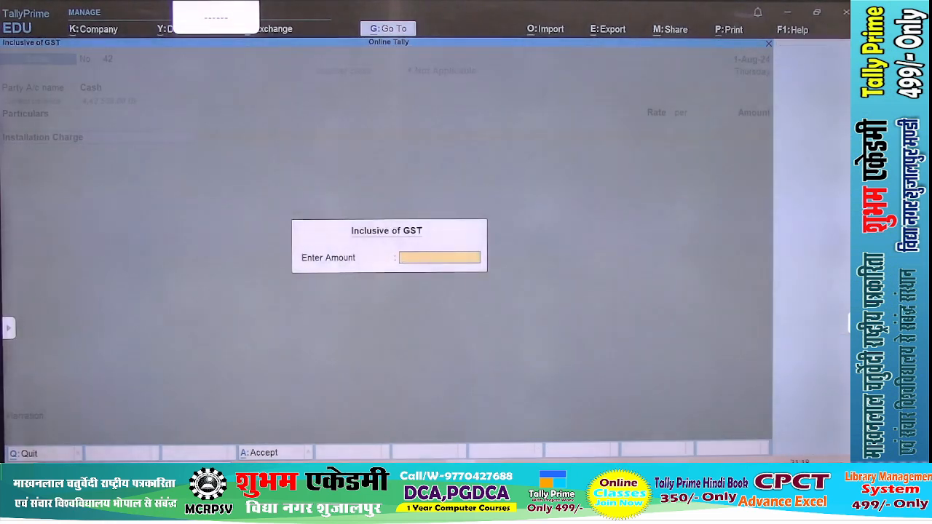
Step: Skip the GST-inclusive amount and enter 5,600 as the Installation Charge amount
key(Return)
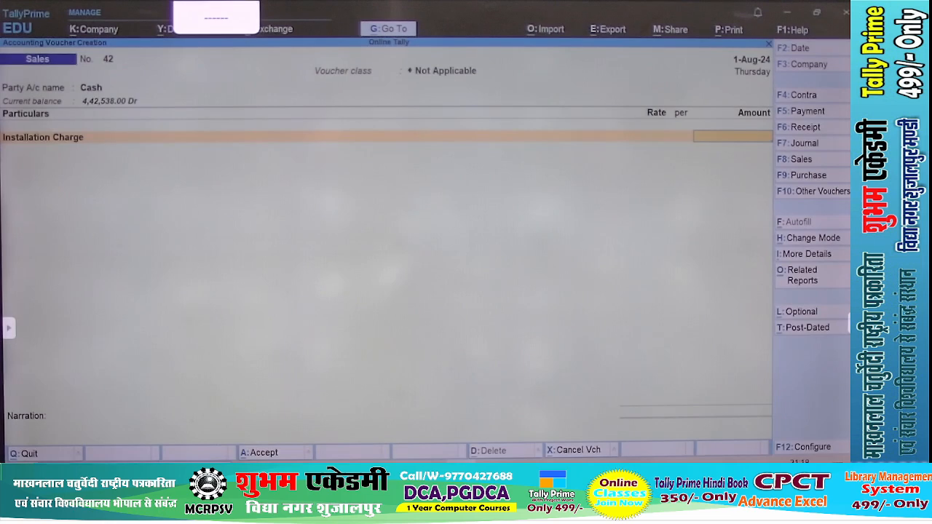
text(5,6)
text(00)
key(Return)
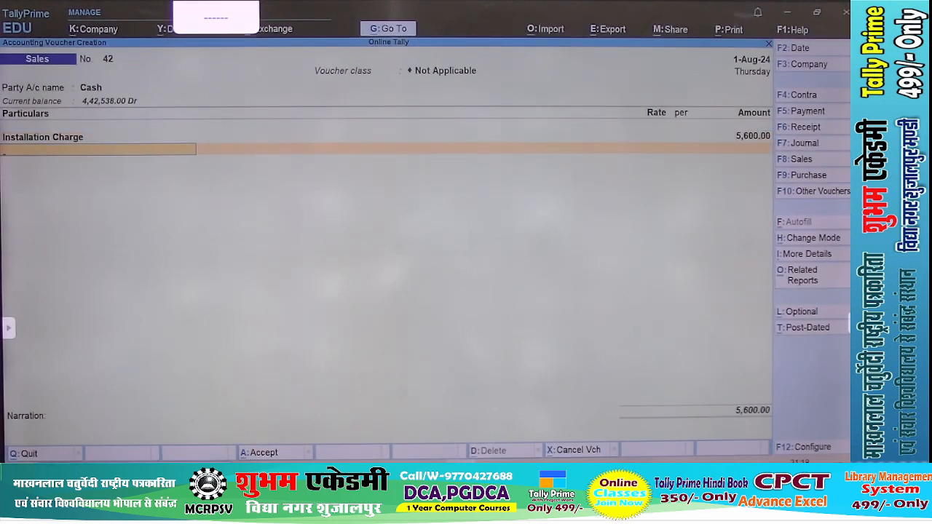
Step: Add the Output CGST ledger below Installation Charge and accept its calculated amount
text(Ou)
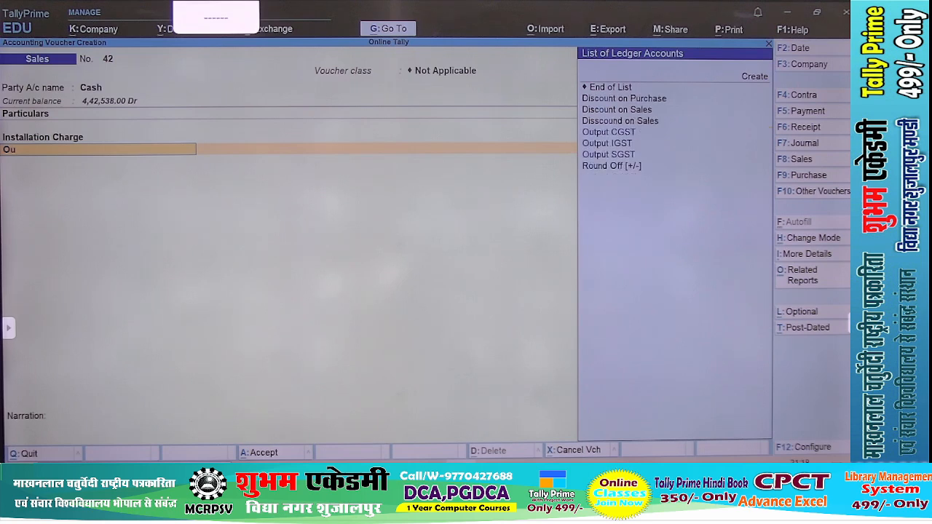
key(Down)
key(Down)
key(Up)
key(Return)
key(Return)
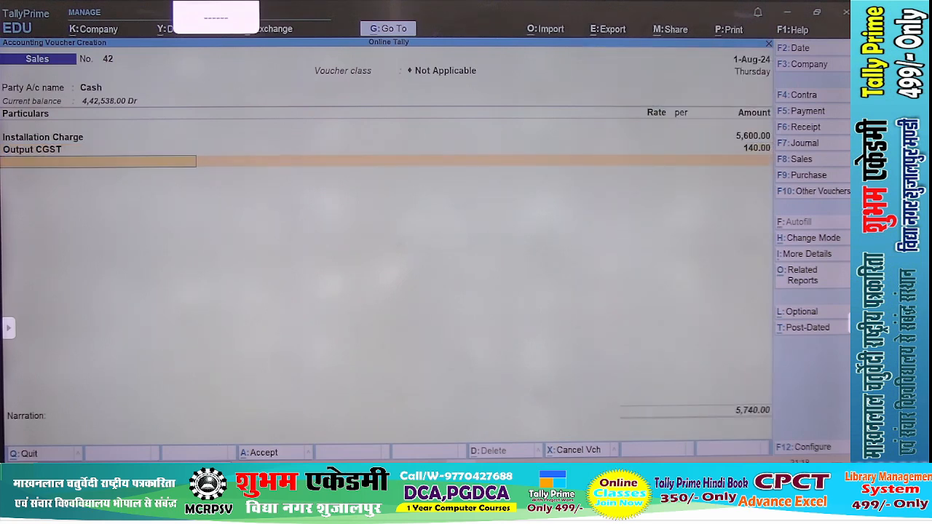
Step: Add the Output SGST ledger with its calculated amount, compare with exercise 85 in the PDF and save the cash sales voucher
text(Ou)
key(Down)
key(Down)
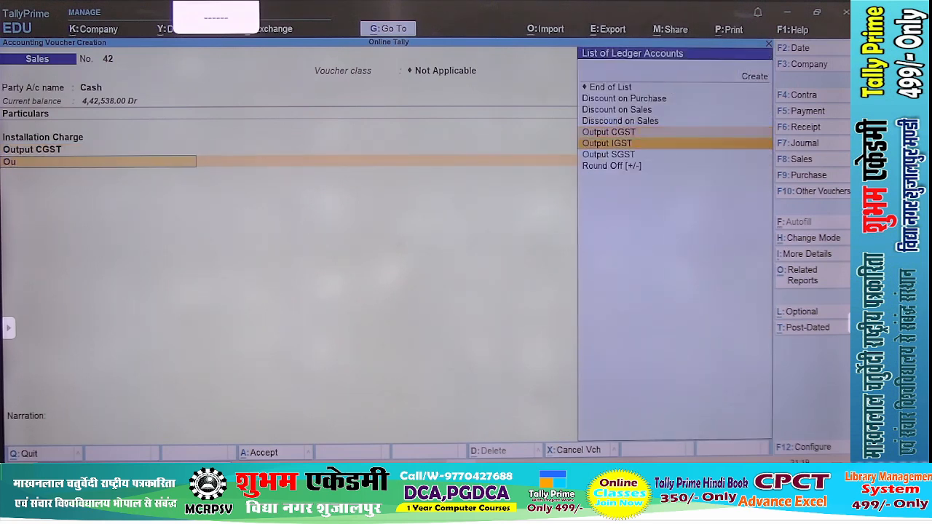
key(Return)
key(alt+Tab)
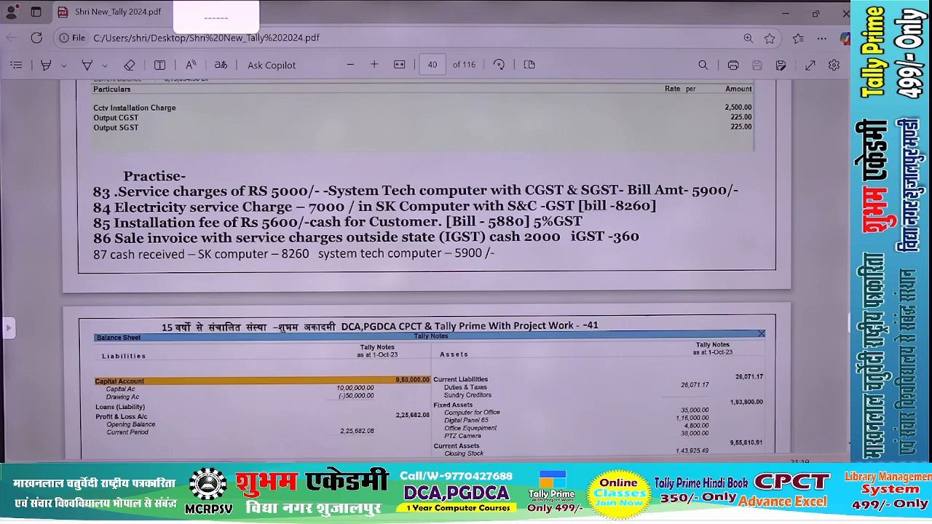
key(alt+Tab)
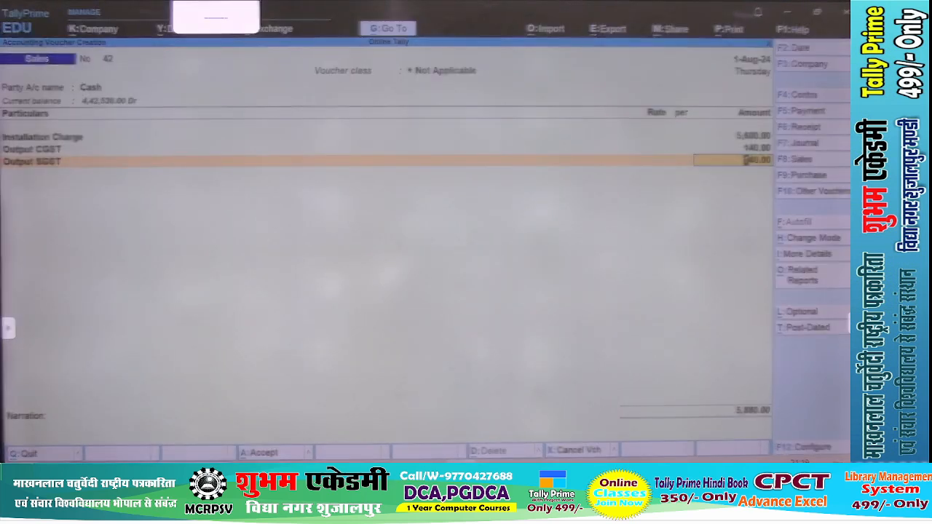
key(ctrl+a)
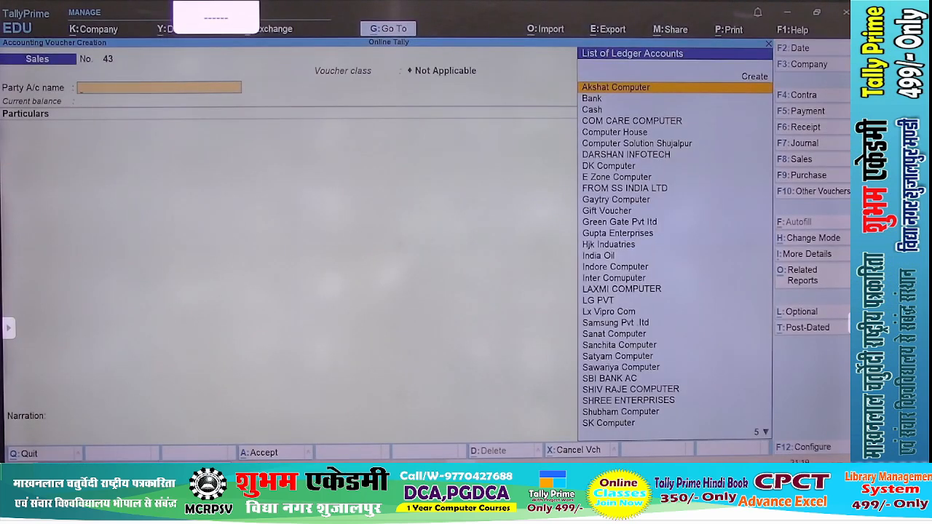
Step: Check exercise 86 in the PDF, choose Cash as the new sales voucher's party and accept the empty dispatch details
key(alt+Tab)
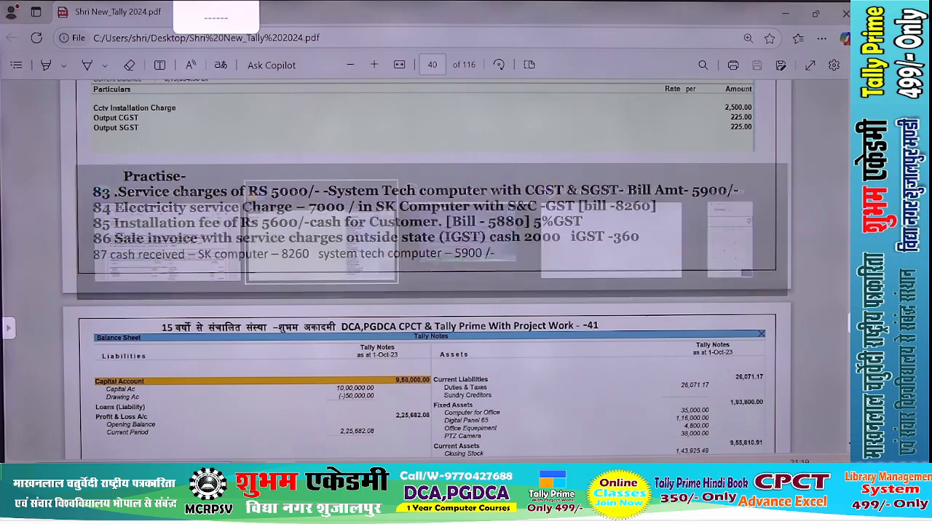
key(alt+Tab)
text(Ca)
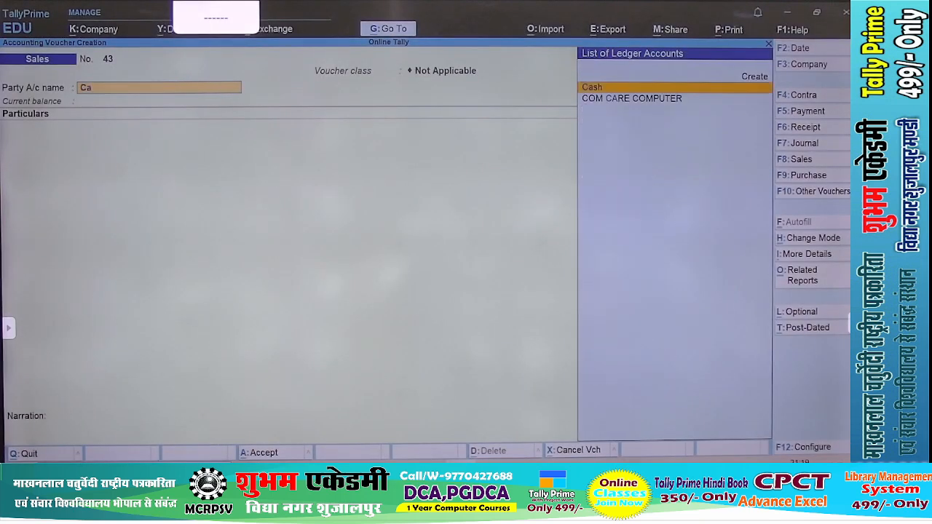
key(Return)
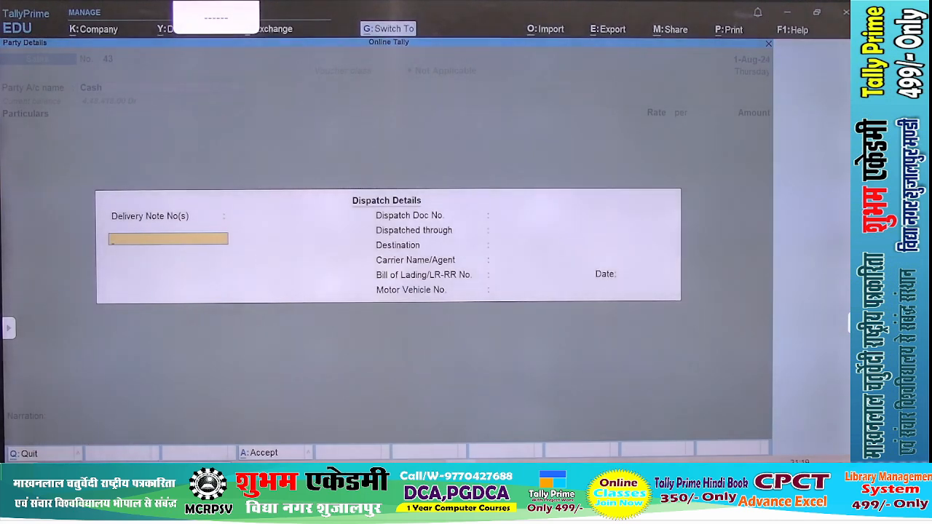
key(ctrl+a)
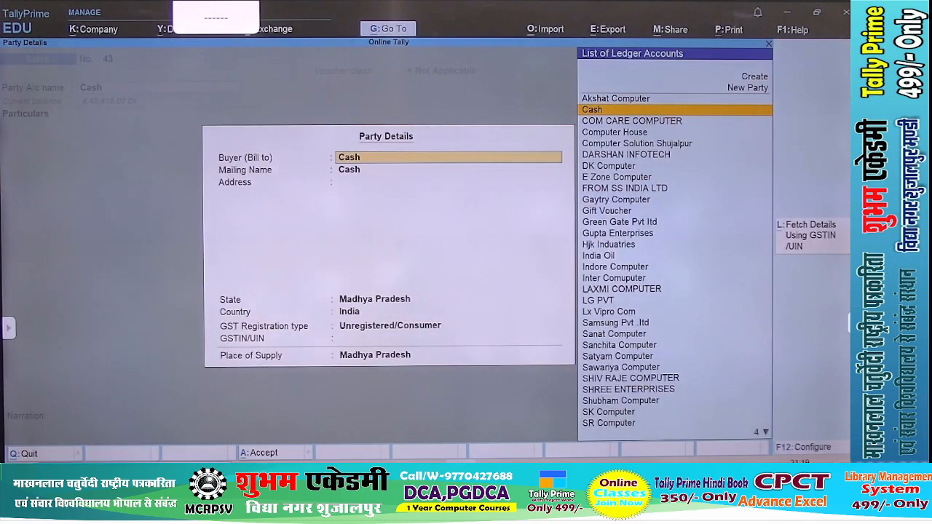
Step: Set the cash buyer's state to Maharashtra and accept the party details with the Unregistered/Consumer registration type
key(Return)
key(Return)
key(Return)
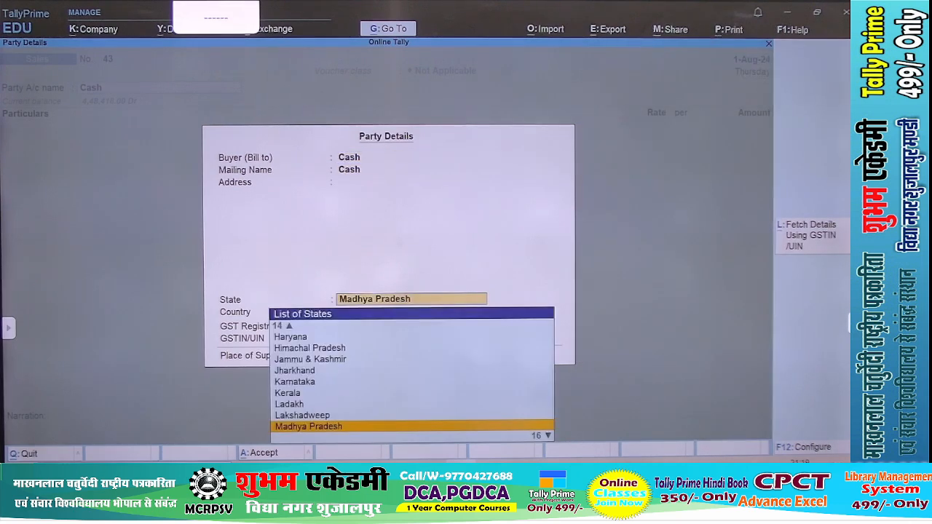
key(Down)
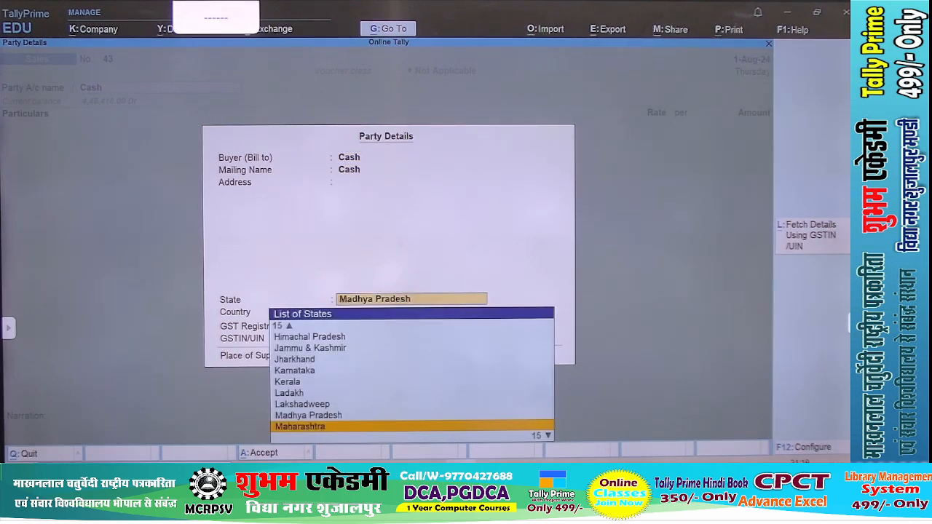
key(Return)
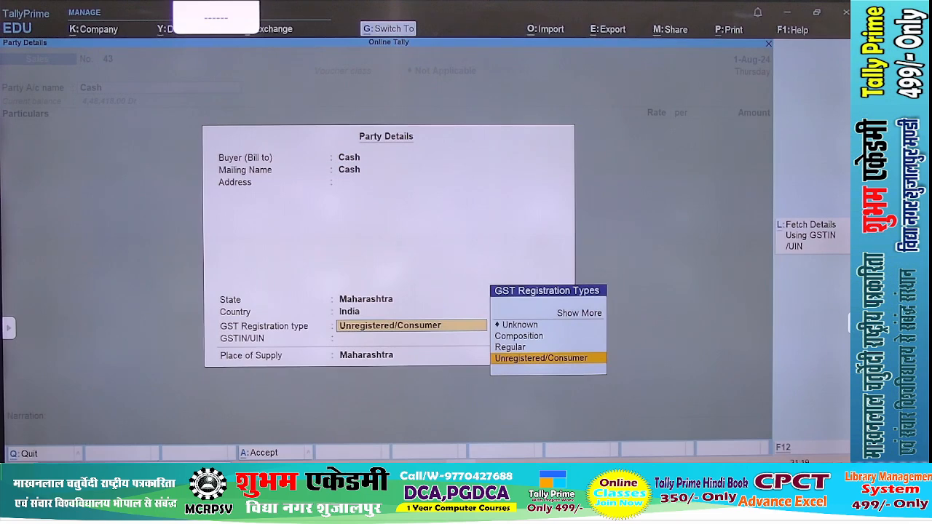
key(Return)
key(Return)
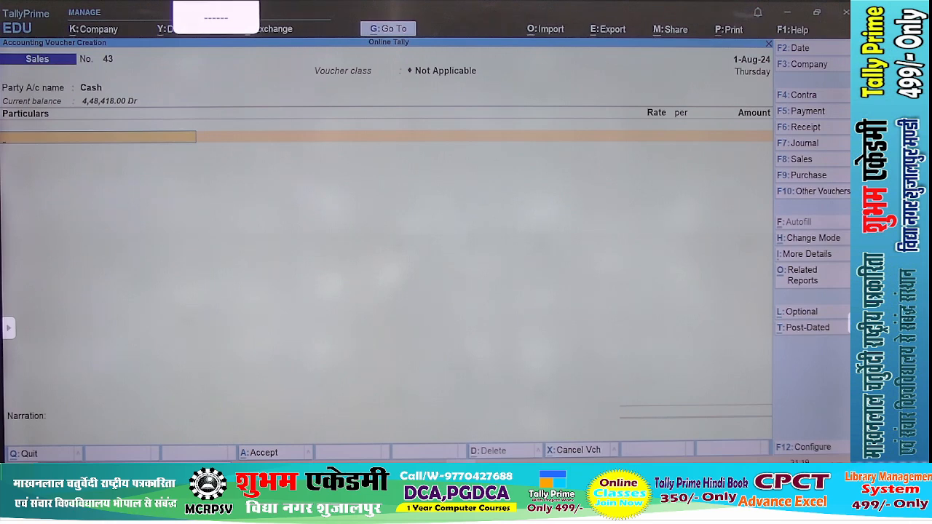
Step: Reopen the Cash party's dispatch and party details to review the buyer's state and place of supply
key(BackSpace)
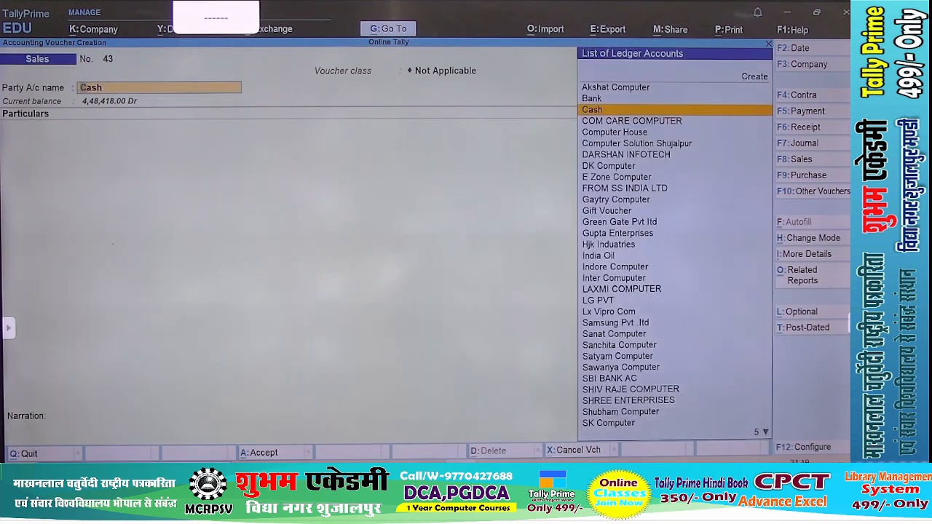
key(Return)
key(Return)
key(Return)
key(Return)
key(Return)
key(Return)
key(Return)
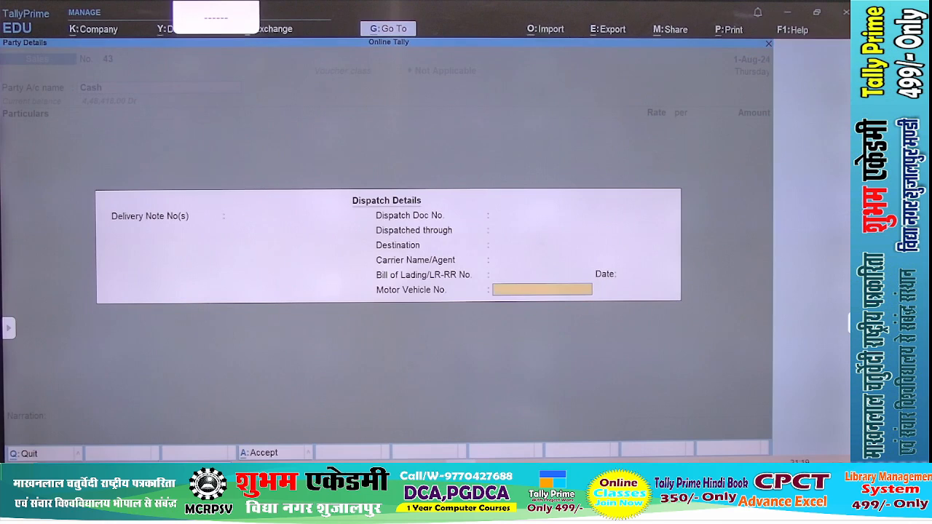
key(Return)
key(Return)
key(Return)
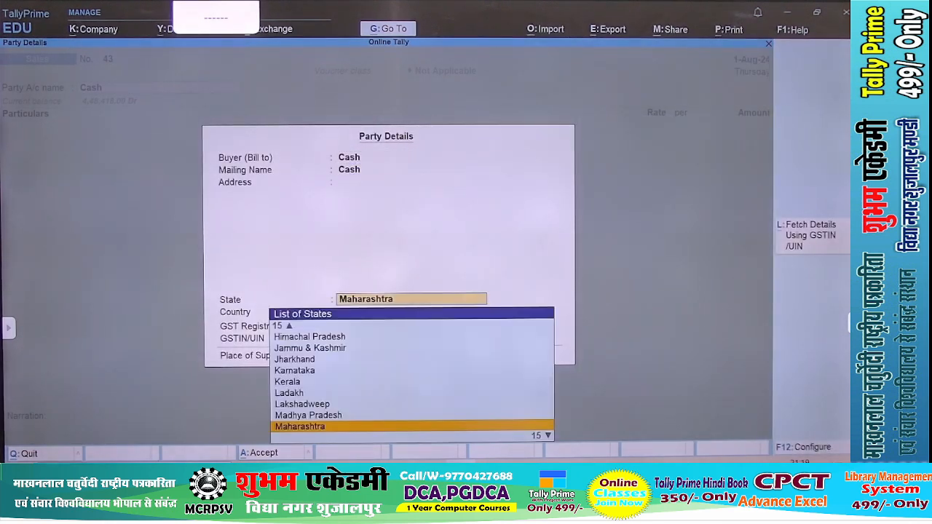
key(Return)
key(Return)
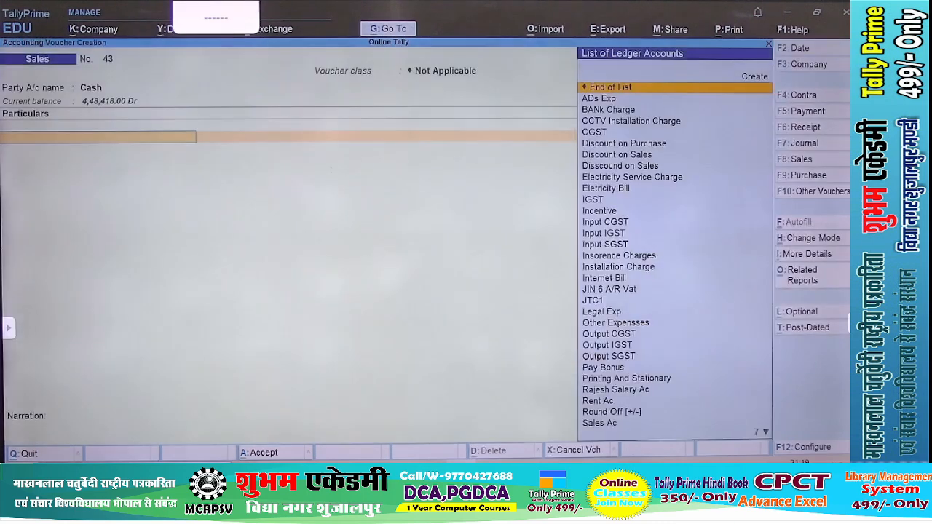
Step: Add the Service Charge ledger without a GST-inclusive amount, check exercise 86 in the PDF and enter 2,000 as its amount
text(Se)
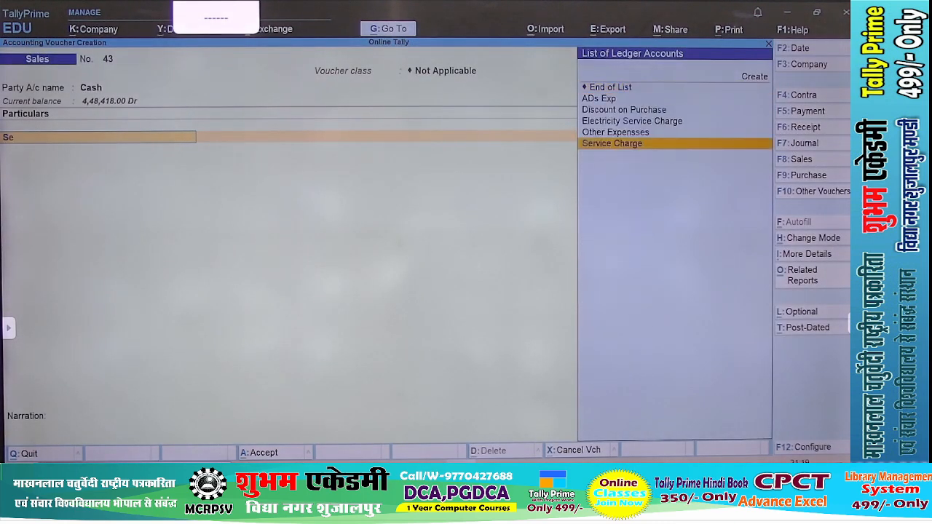
key(Return)
key(Return)
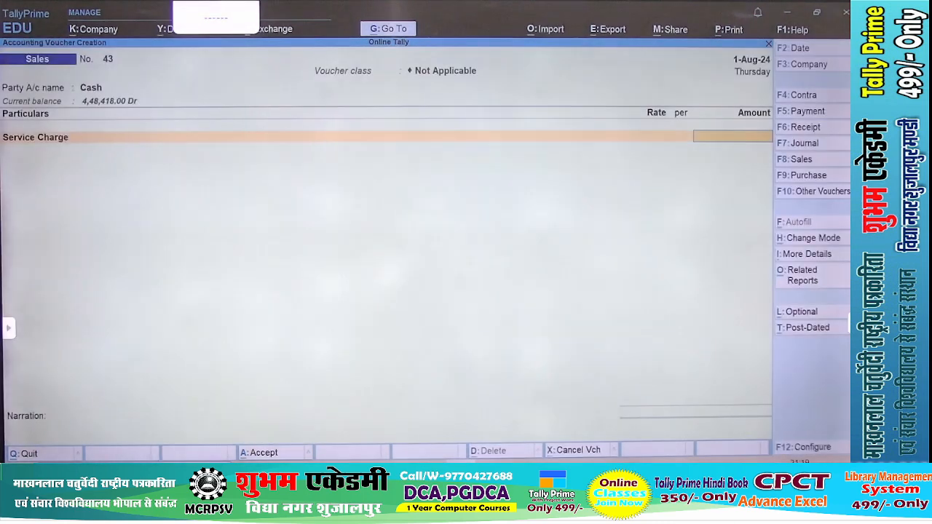
key(alt+Tab)
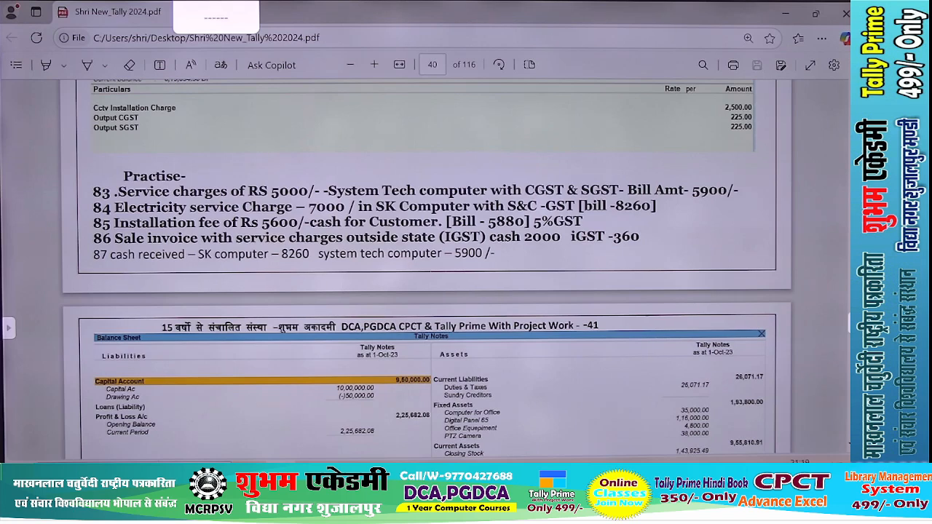
key(alt+Tab)
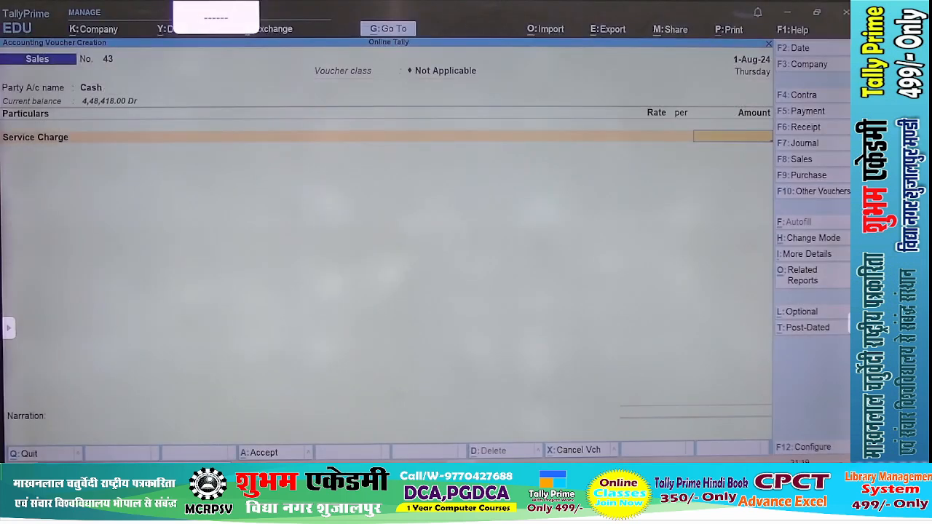
text(2000)
key(Return)
Step: Add the Output IGST ledger with its calculated amount below Service Charge and save the out-of-state cash sales voucher
text(Ou)
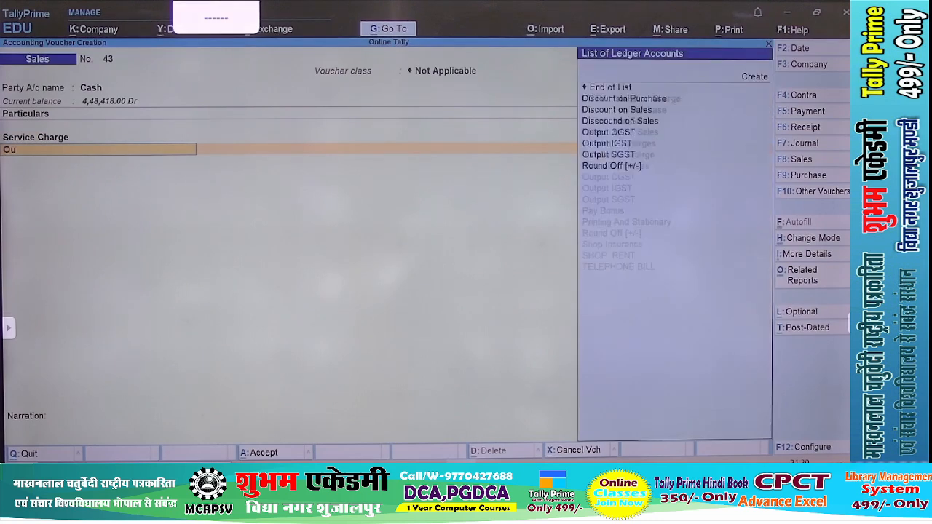
key(BackSpace)
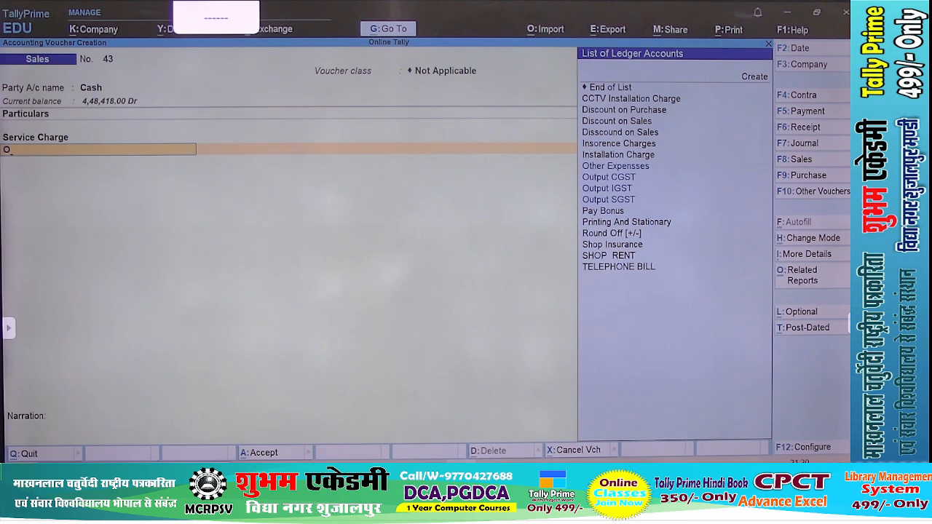
text(u)
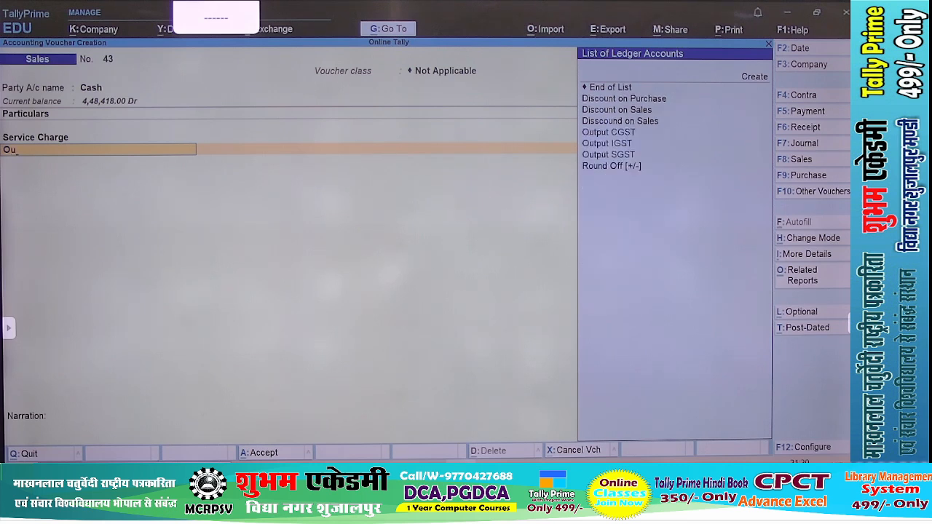
key(Down)
key(Down)
key(Return)
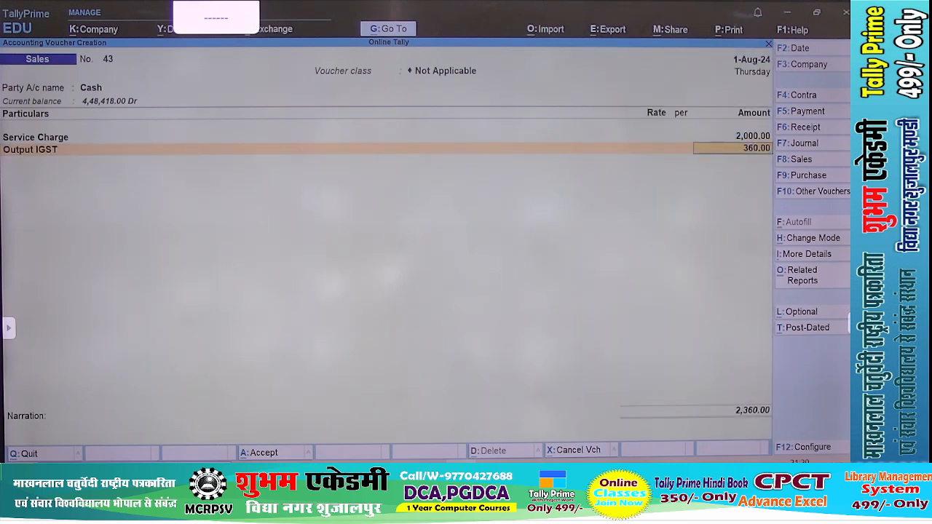
key(ctrl+a)
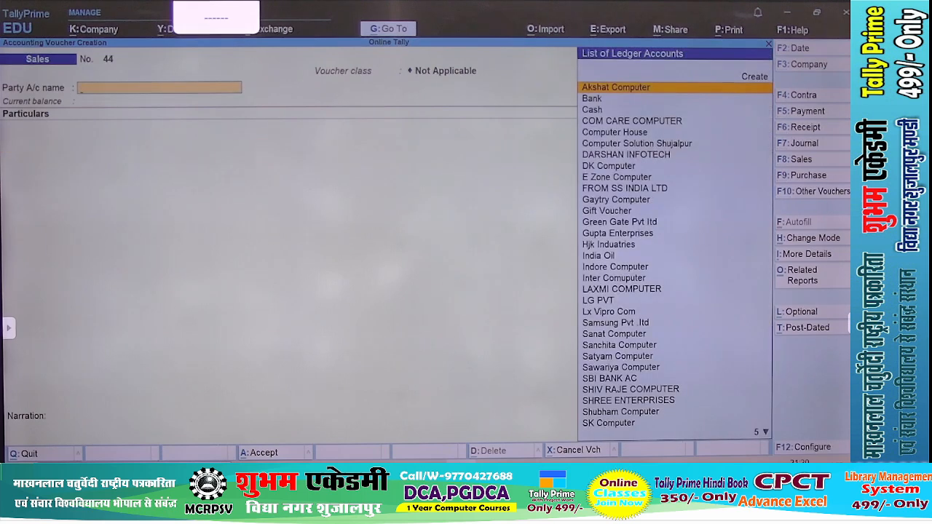
Step: Check exercise 87 in the PDF, start a receipt voucher in TallyPrime and credit SK Computer with 8,260
key(alt+Tab)
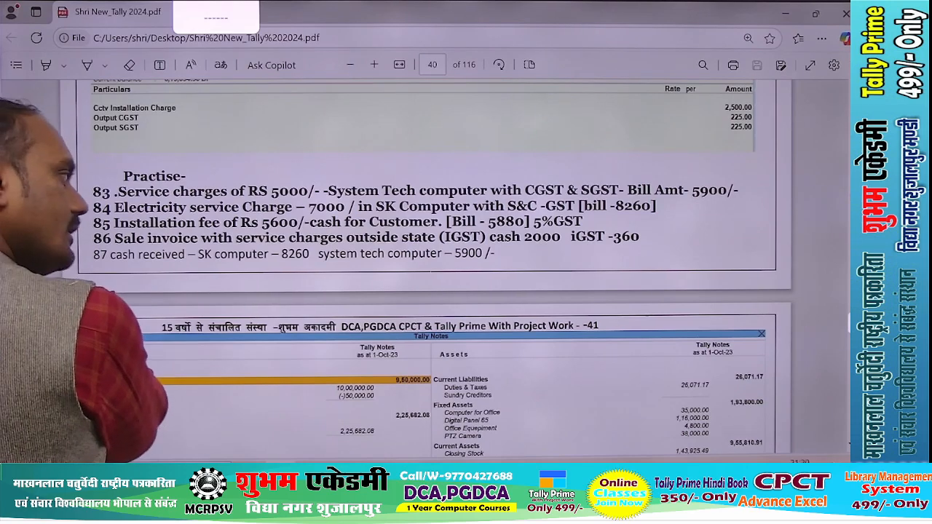
scroll(426, 270, down, 1)
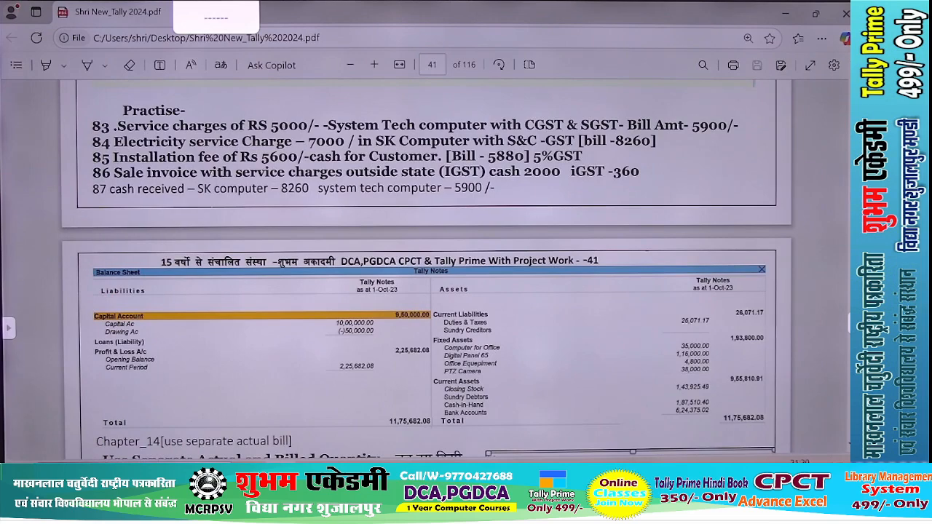
key(alt+Tab)
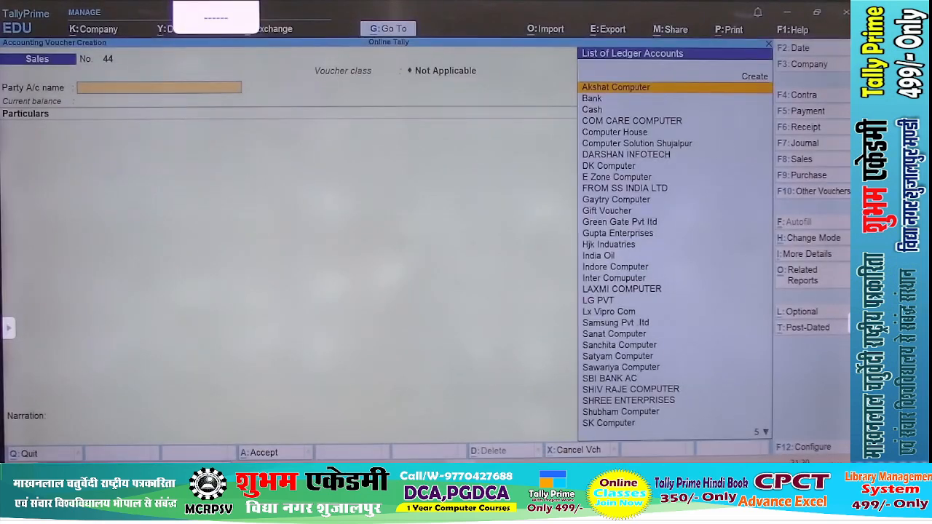
key(F6)
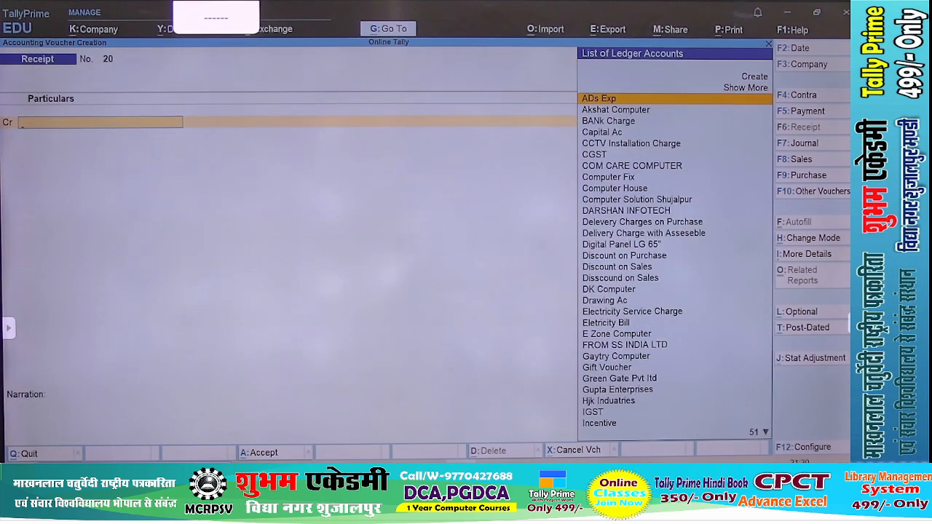
text(Sk)
key(Return)
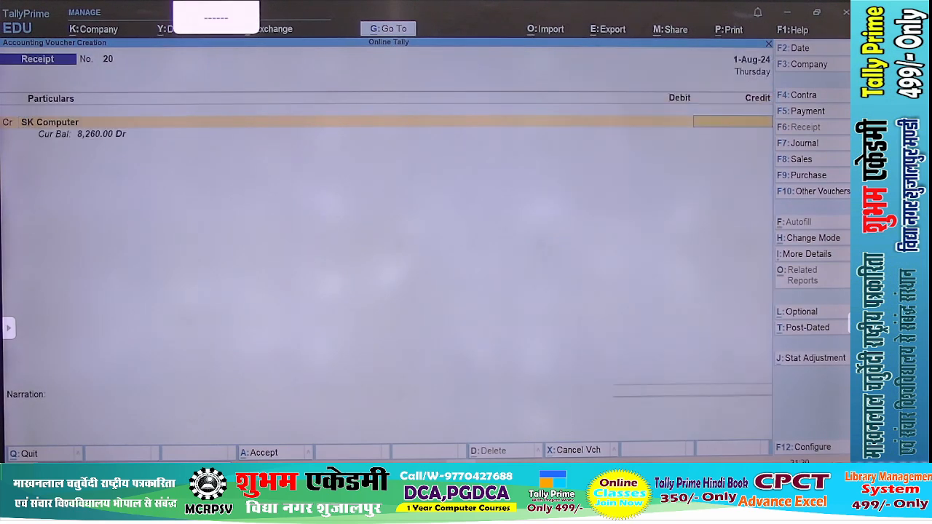
text(8260)
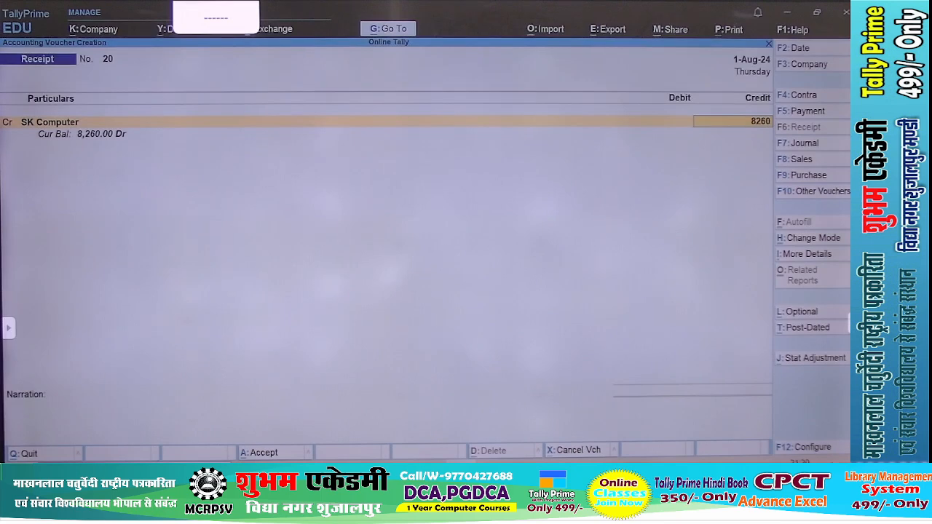
key(Return)
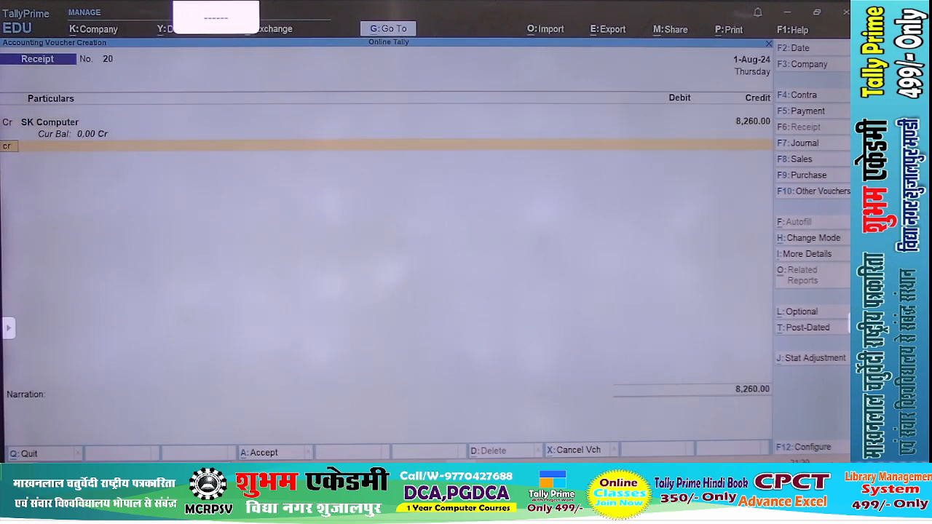
Step: Add System Tech Computer as a second credit line of 5,900 in the receipt voucher
text(cr)
key(Return)
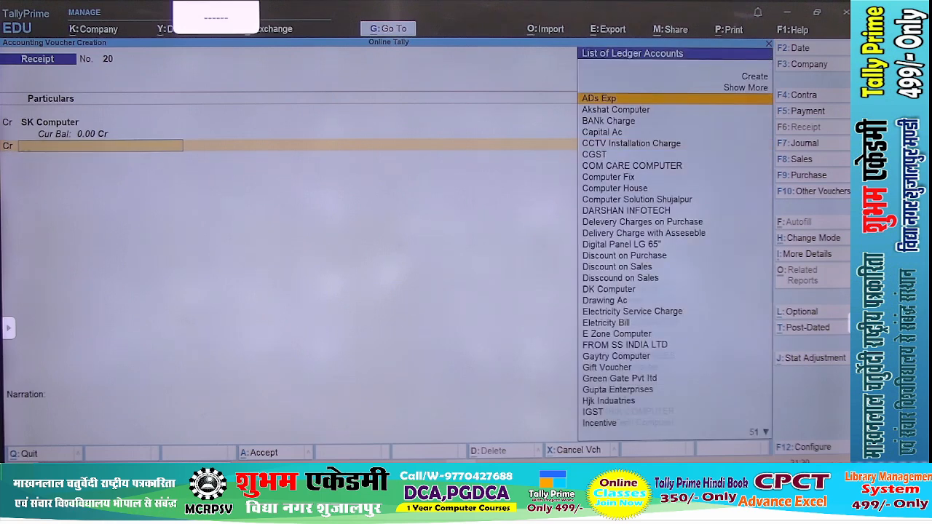
text(Sys)
key(Return)
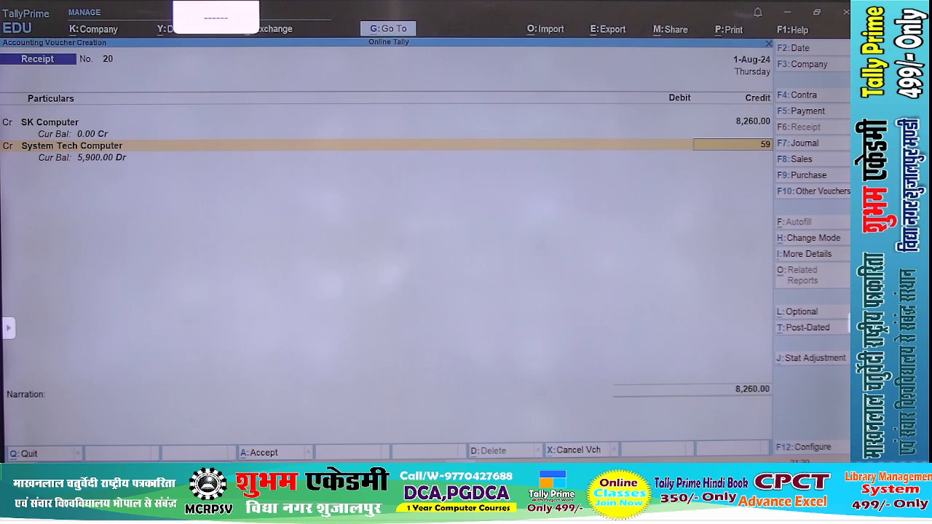
key(Return)
key(Return)
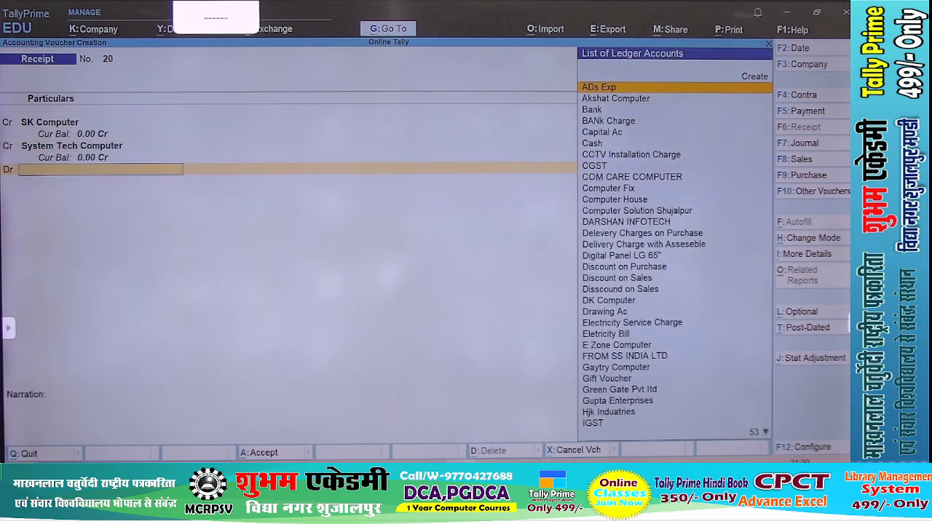
Step: Debit the Bank ledger with the full 14,160 and save the receipt voucher
text(Ba)
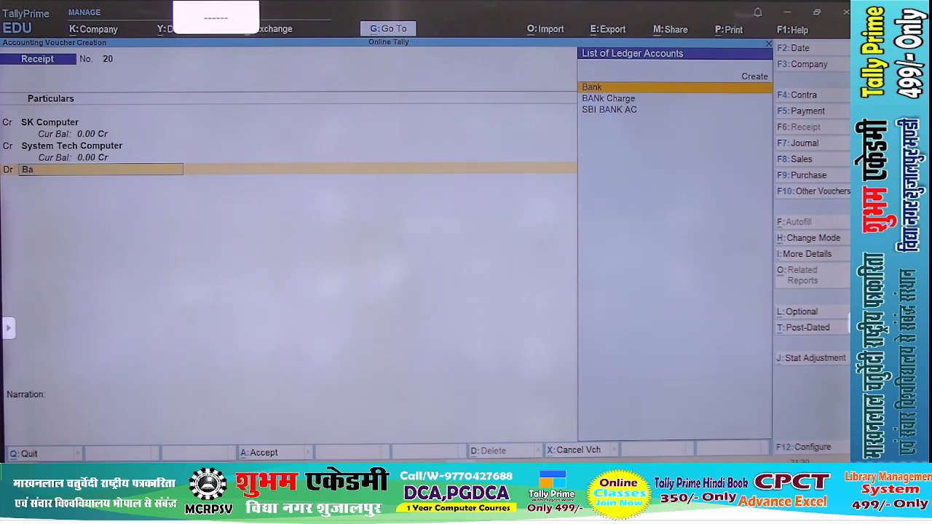
key(Return)
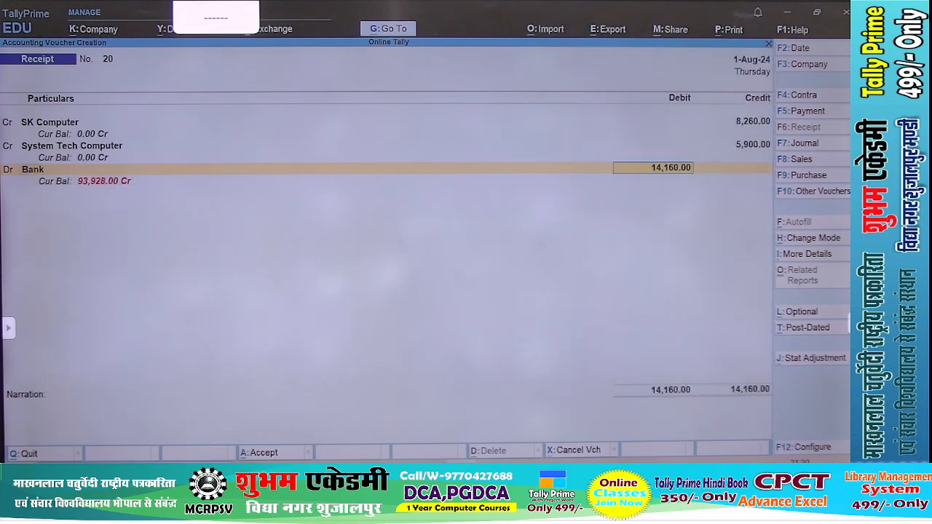
key(Return)
key(Return)
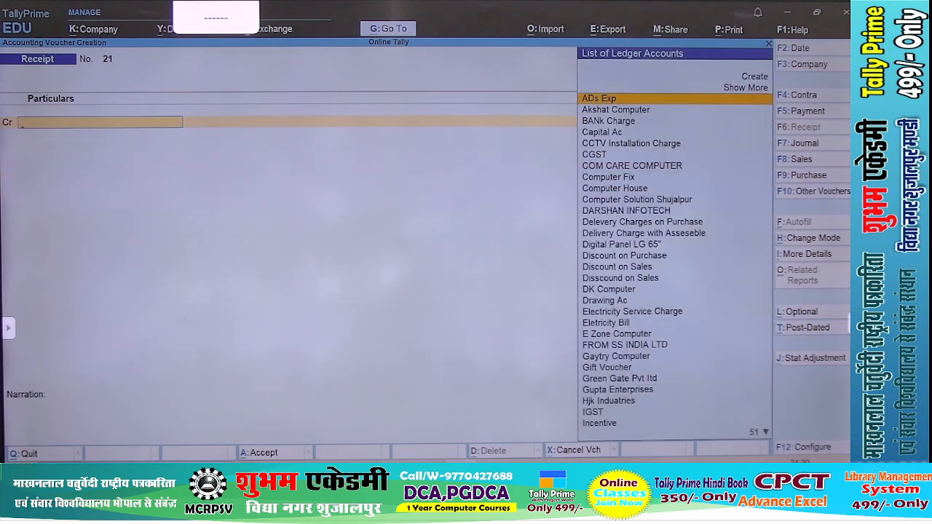
Step: Leave voucher entry, open the Balance Sheet and compare it with the reference balance sheet on page 41 of the PDF
key(Escape)
key(Escape)
key(Escape)
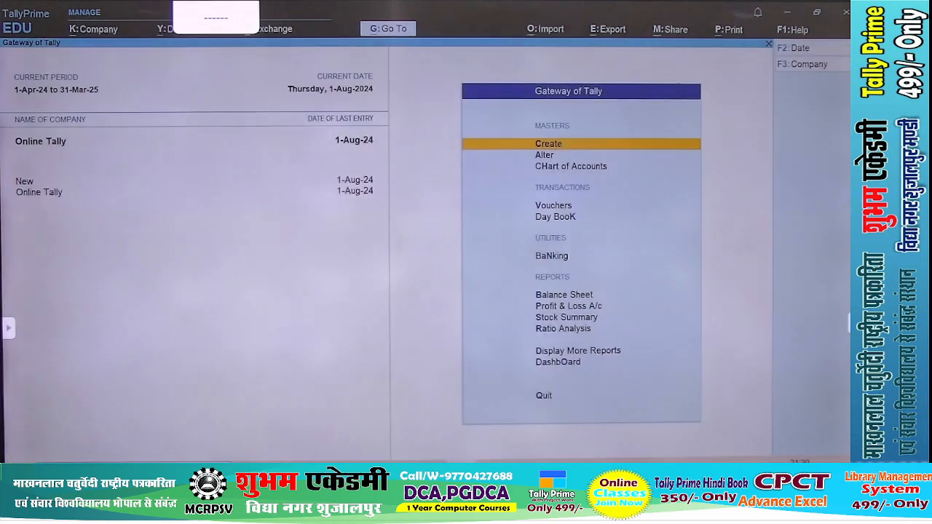
key(b)
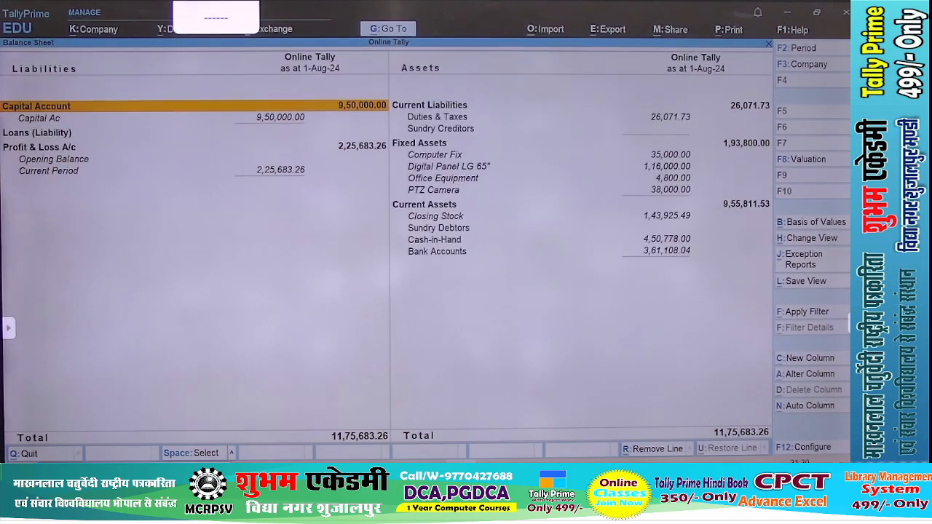
key(alt+Tab)
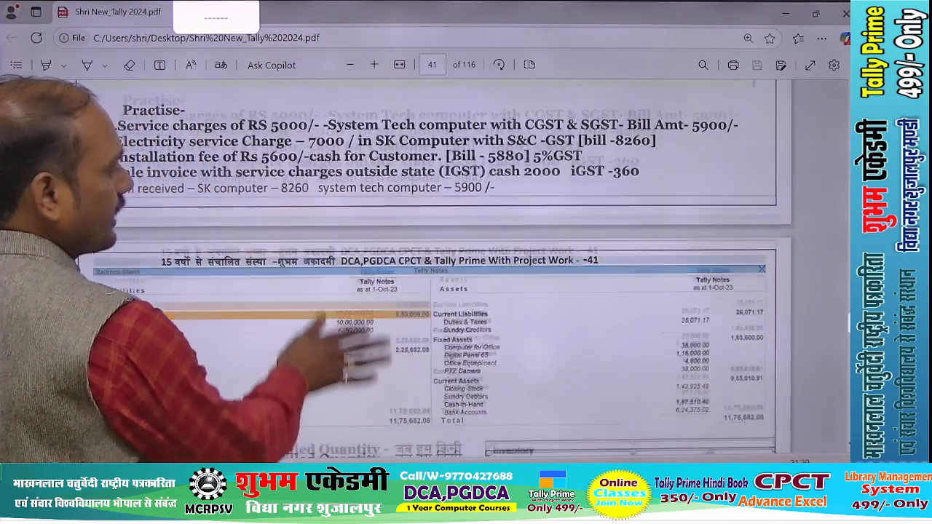
scroll(426, 270, down, 3)
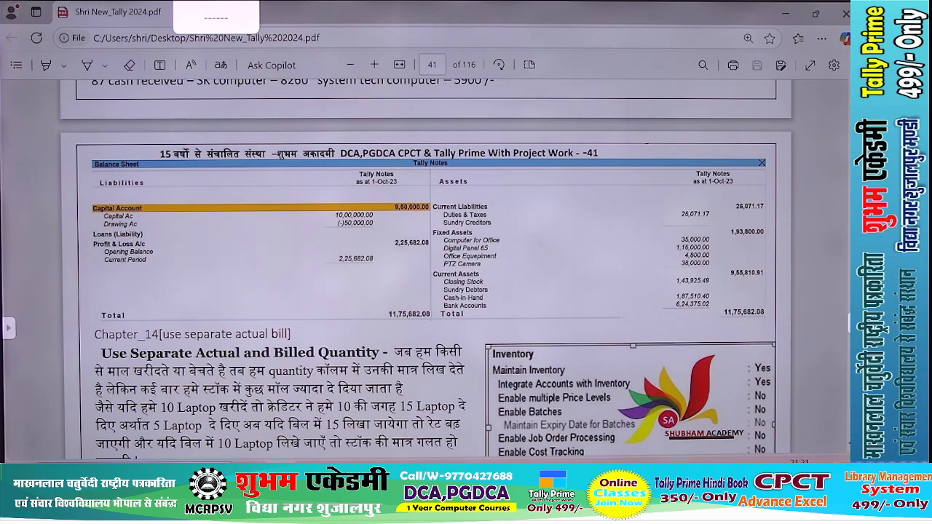
key(alt+Tab)
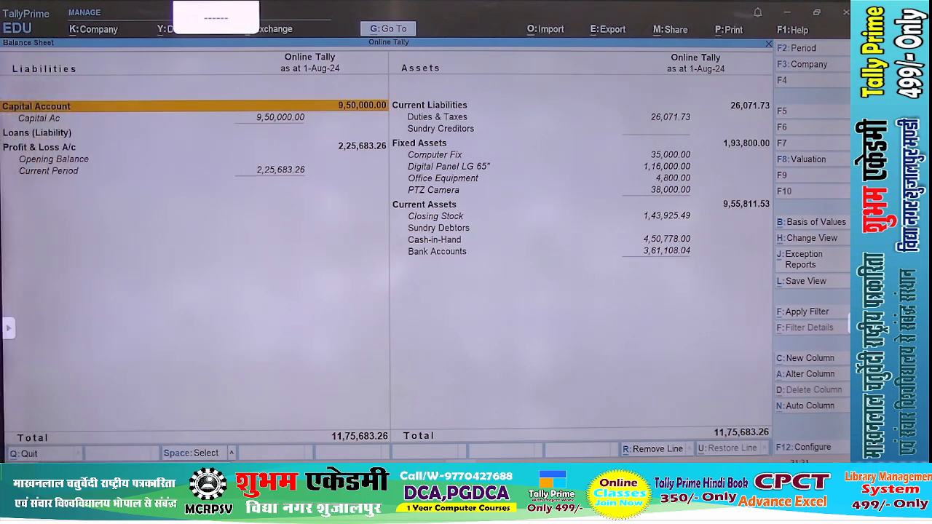
key(alt+Tab)
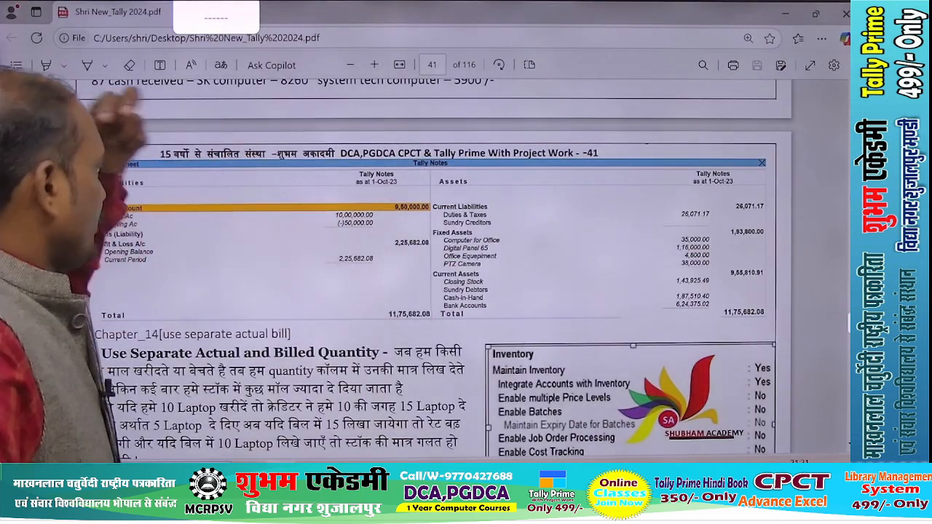
Step: Go back through the PDF to page 38 and review the bonus exercises and their balance sheets
scroll(426, 269, up, 10)
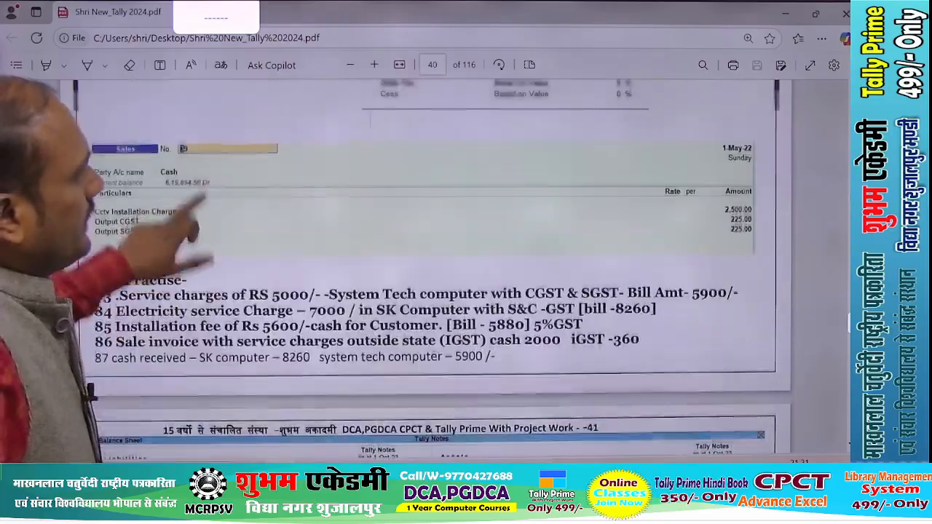
scroll(426, 269, up, 10)
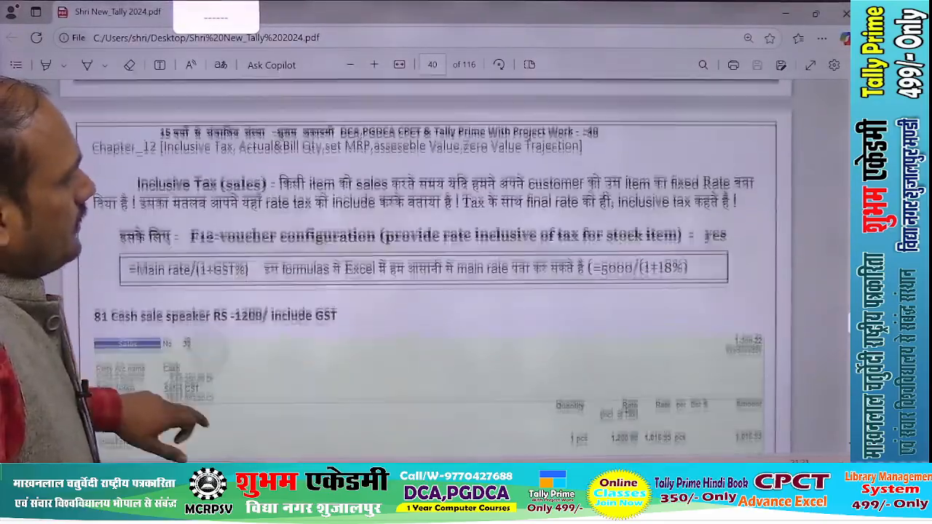
scroll(426, 269, up, 10)
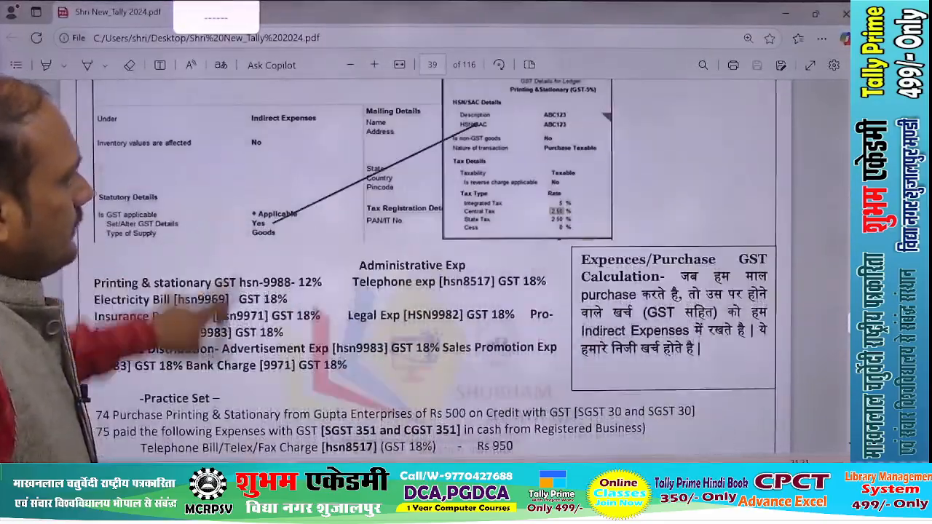
scroll(426, 269, up, 10)
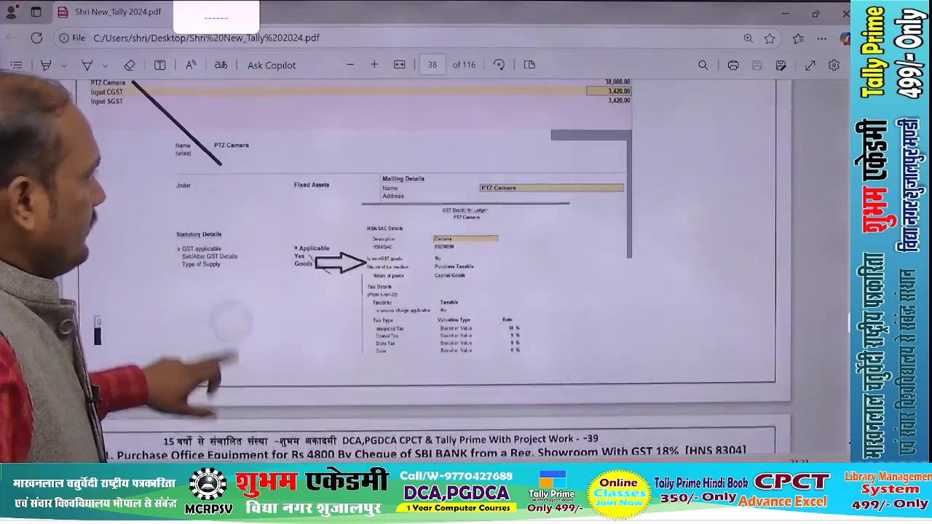
scroll(427, 270, up, 5)
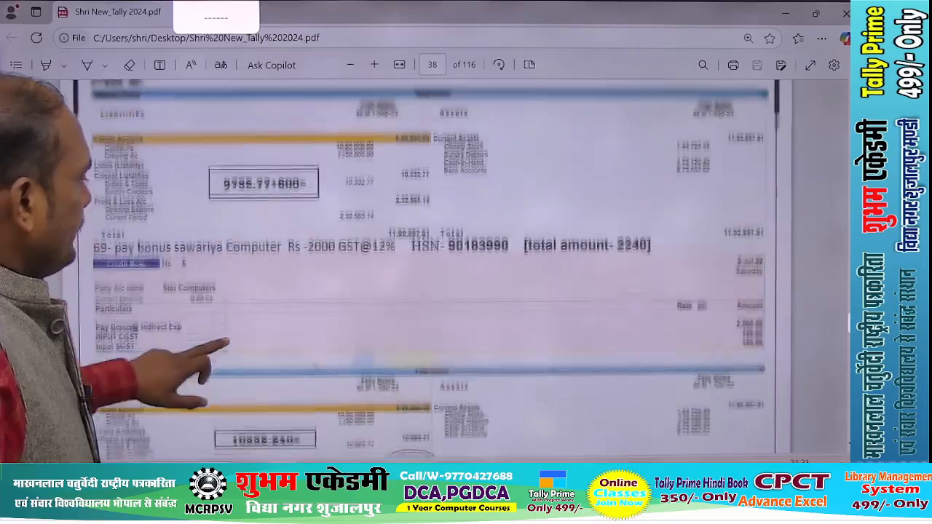
scroll(426, 269, down, 3)
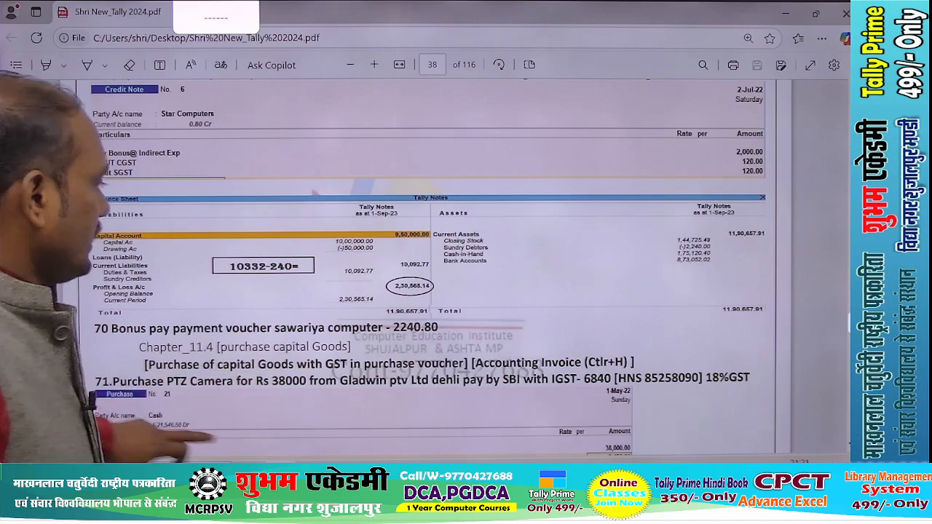
Step: Review page 39's capital goods purchases, GST expense practice set 74 to 80 and its balance sheets
scroll(426, 269, down, 10)
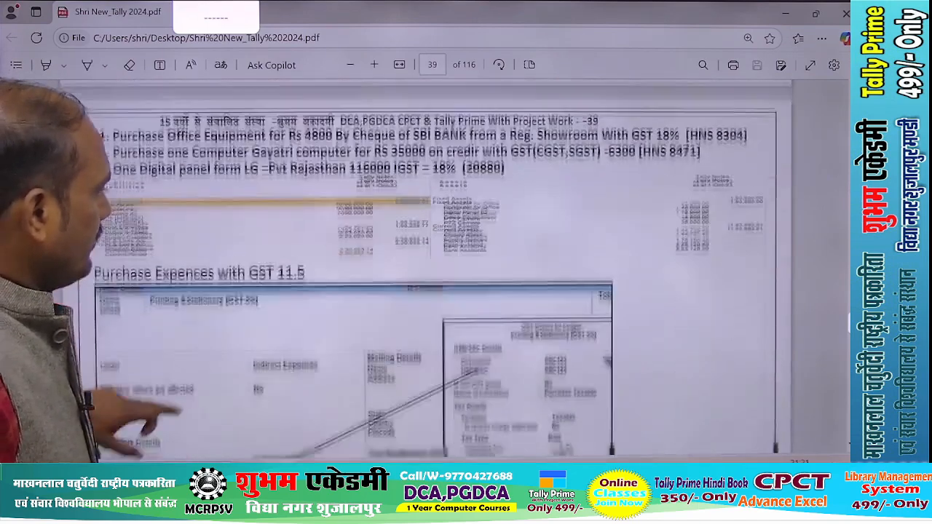
scroll(426, 270, down, 1)
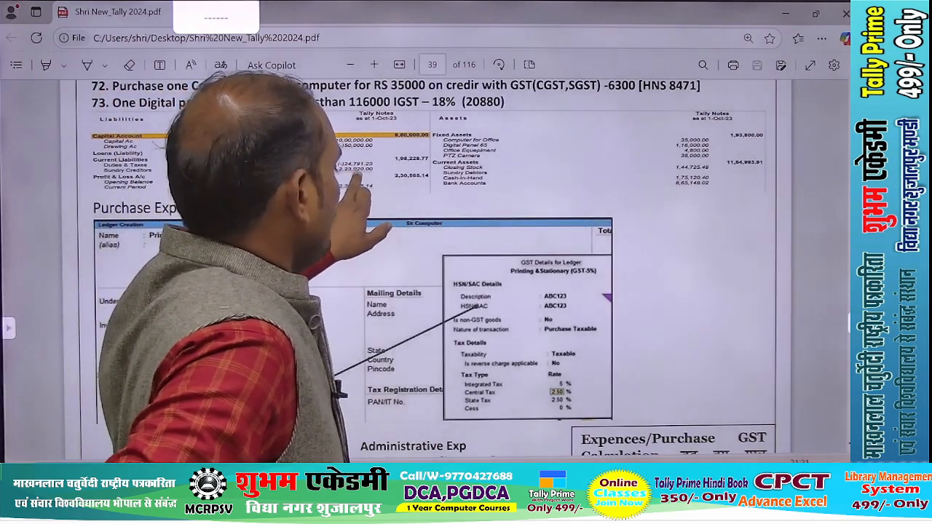
scroll(428, 269, down, 10)
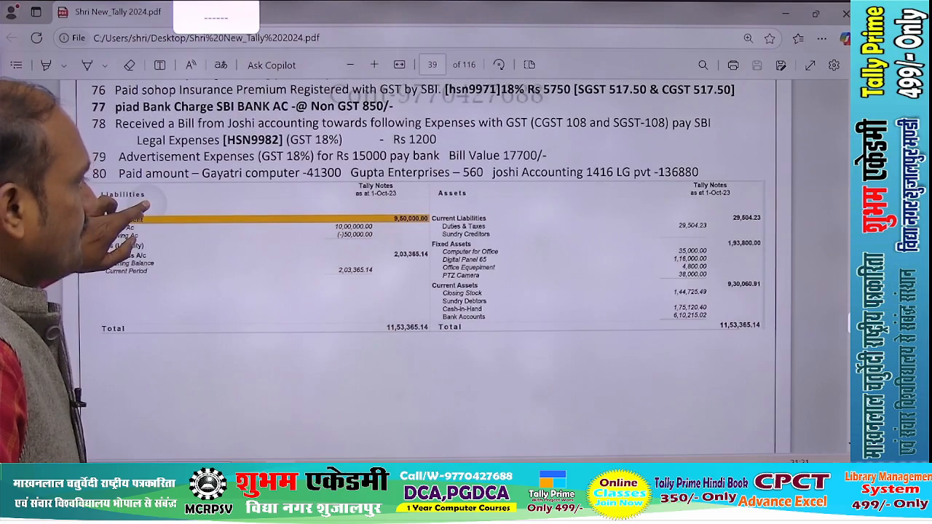
scroll(428, 269, up, 3)
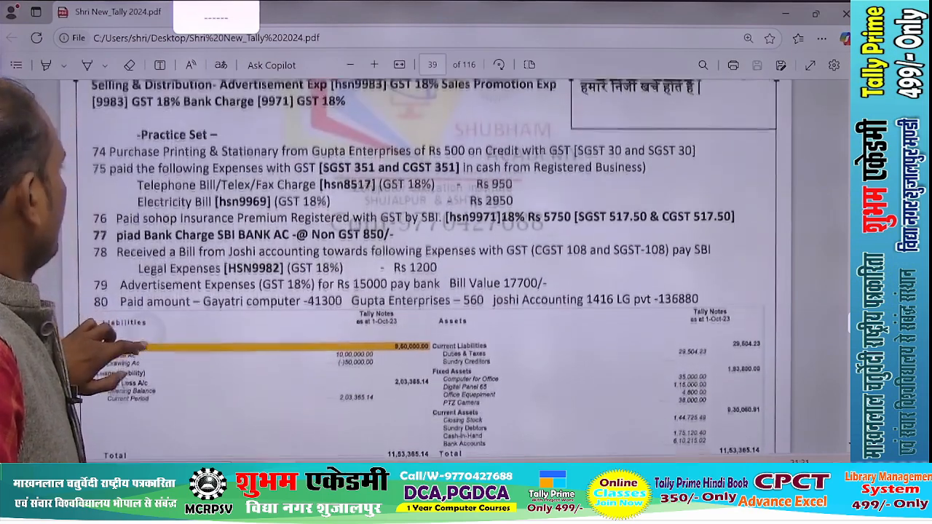
scroll(429, 269, up, 1)
scroll(428, 269, up, 3)
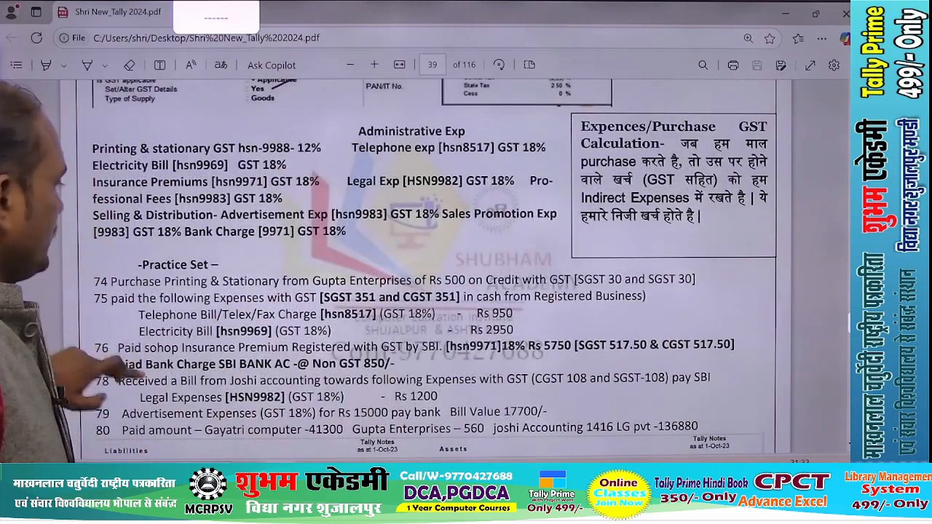
scroll(429, 270, down, 6)
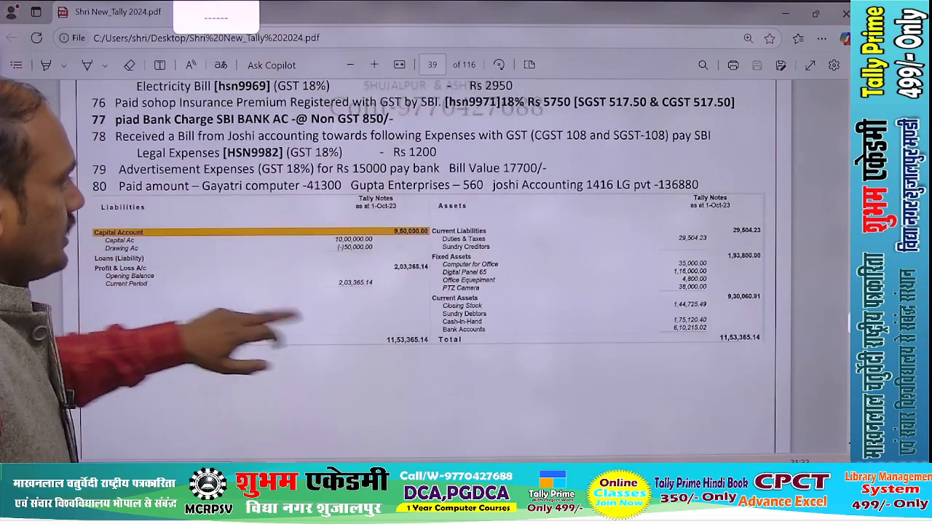
scroll(428, 269, down, 2)
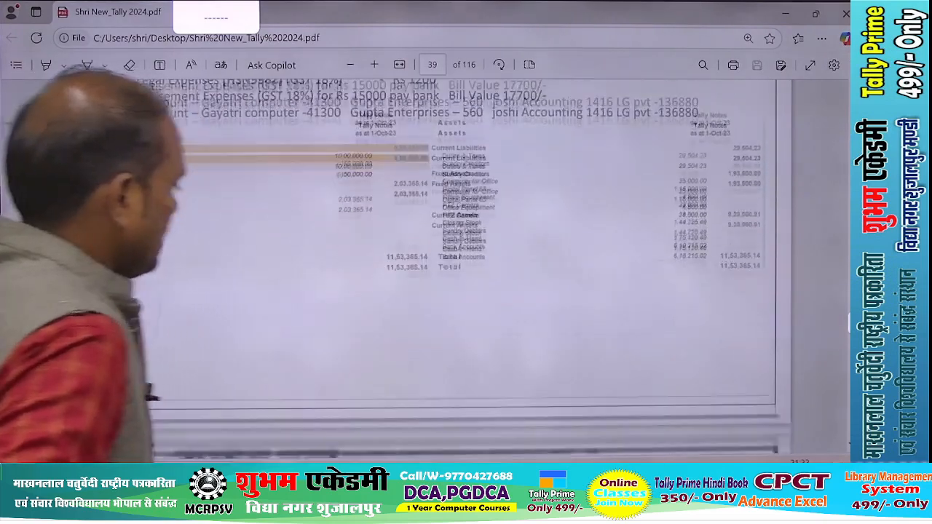
Step: Go to Chapter 14 on page 41 of the PDF and read the Use Separate Actual and Billed Quantity section
scroll(429, 269, down, 5)
scroll(428, 270, down, 8)
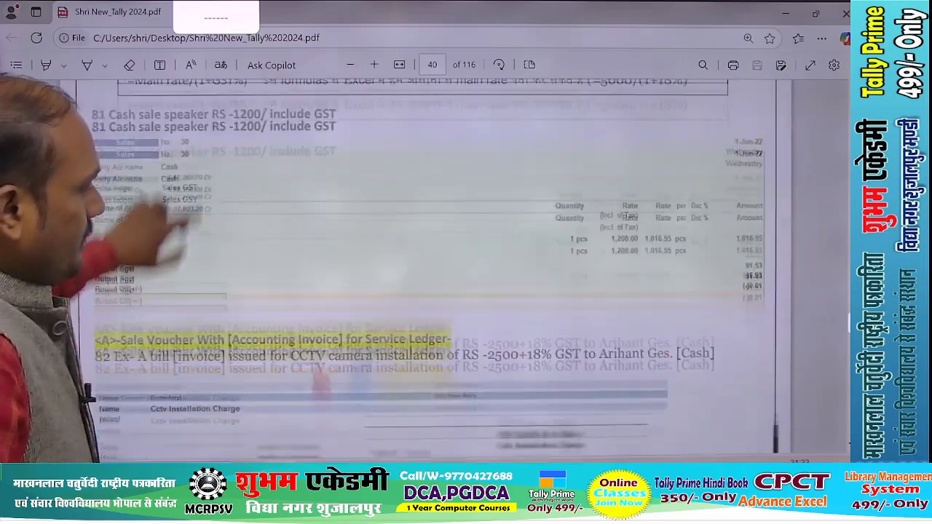
scroll(428, 269, down, 15)
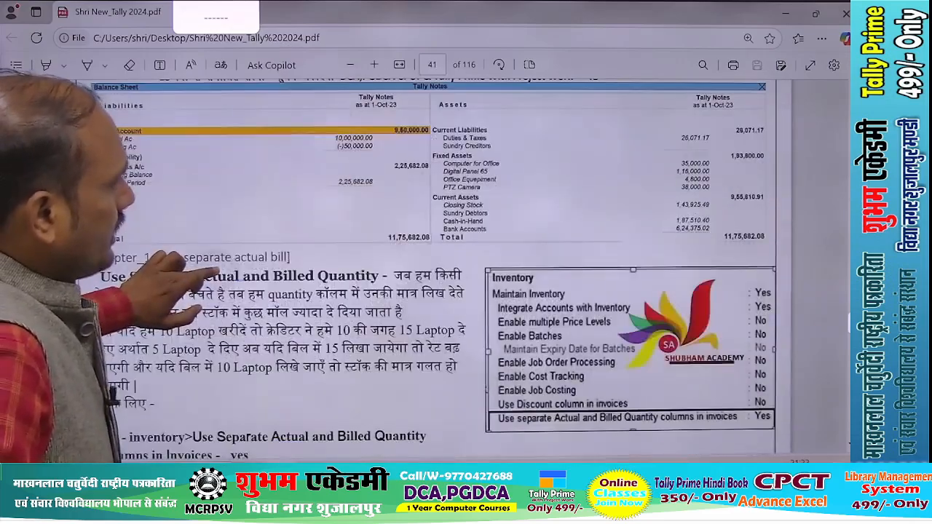
double_click(207, 257)
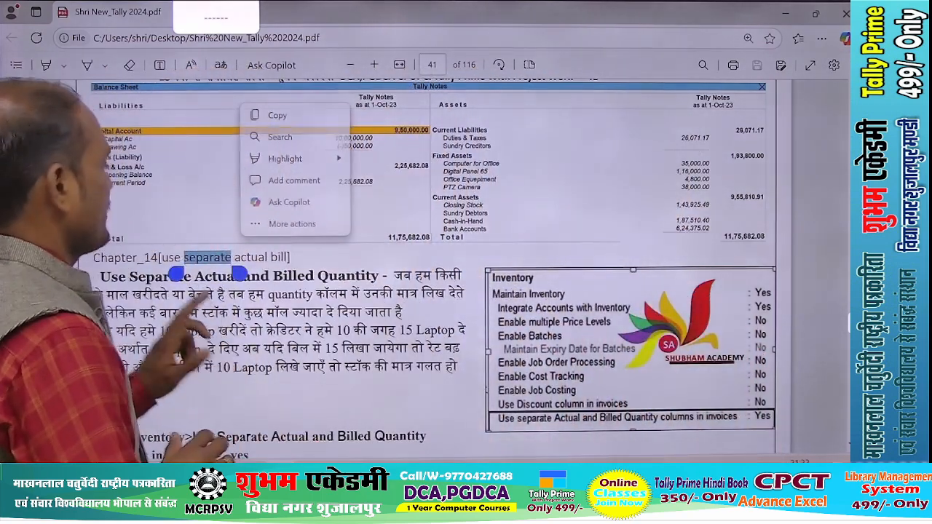
click(202, 294)
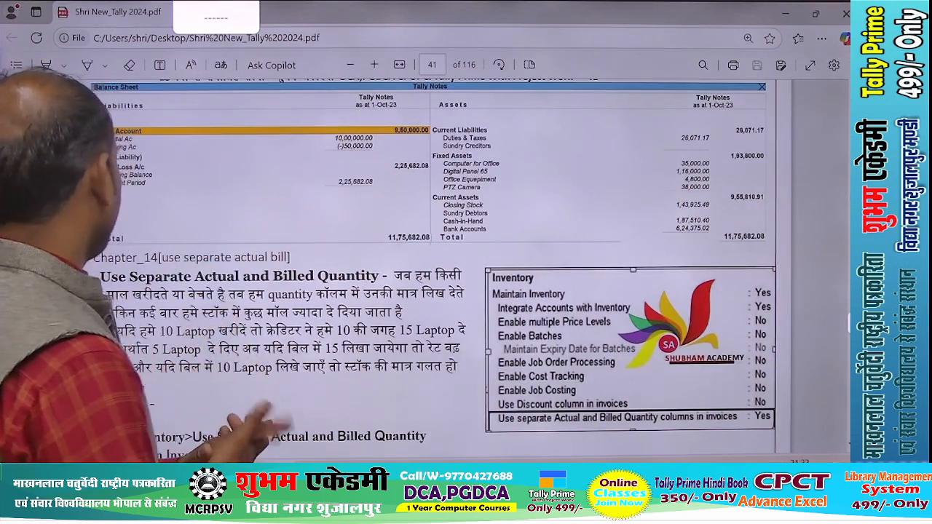